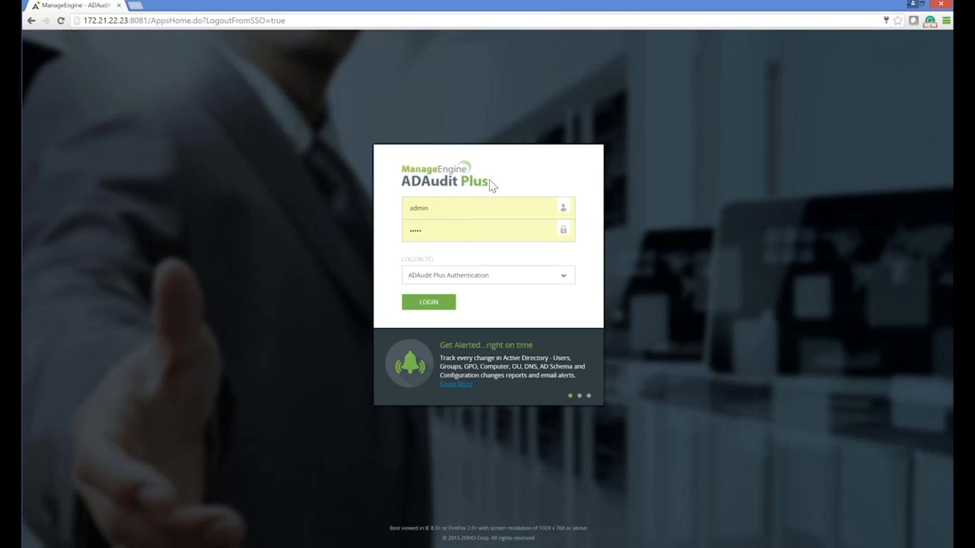
- Log in with the saved admin credentials using ADAudit Plus Authentication
{"action": "left_click_drag", "start_coordinate": [435, 210], "coordinate": [372, 200]}
{"action": "key", "text": "BackSpace"}
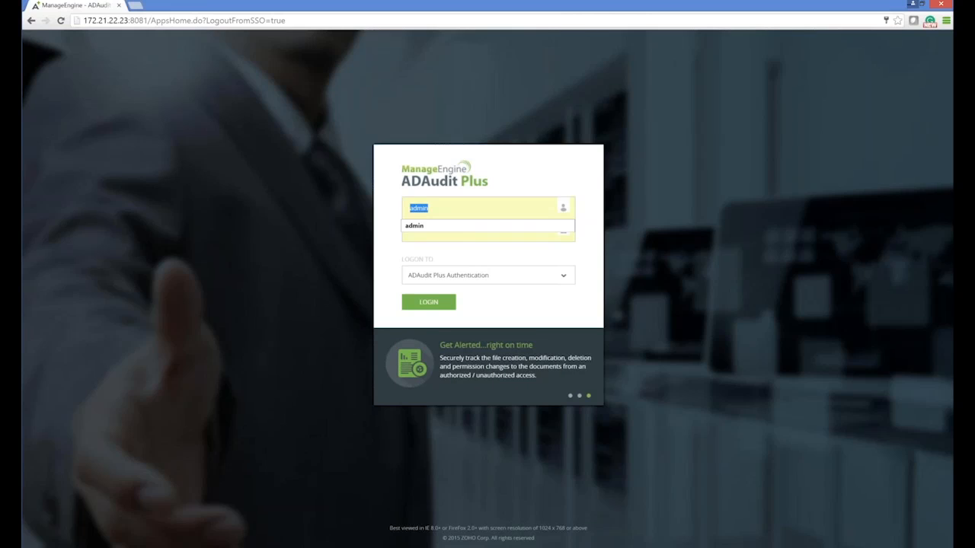
{"action": "key", "text": "Down"}
{"action": "key", "text": "Return"}
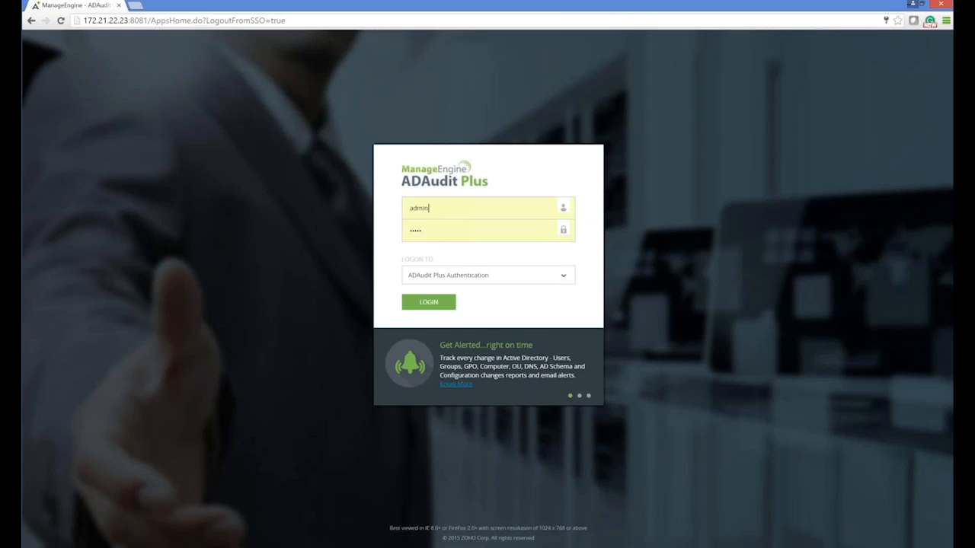
{"action": "left_click", "coordinate": [435, 304]}
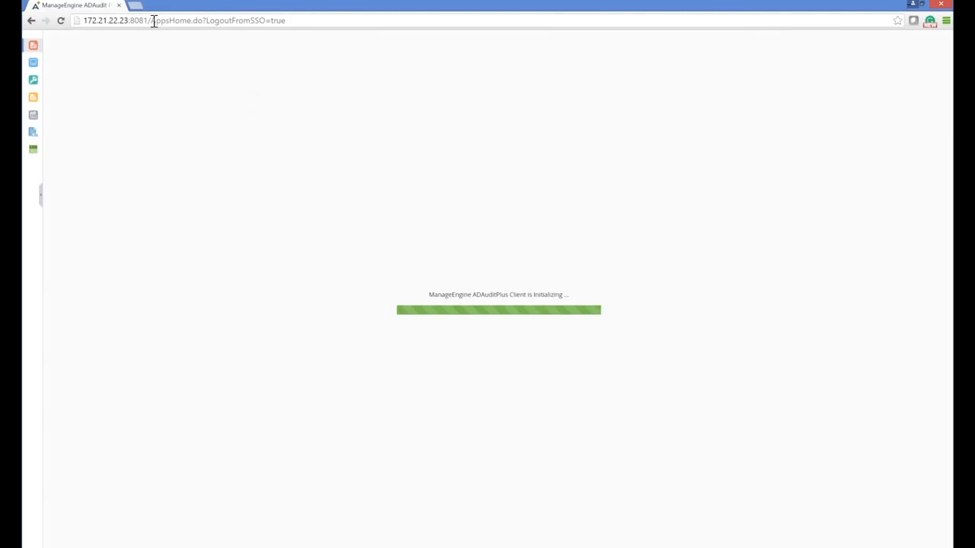
- Load the application from its base address 172.21.22.23:8081, without the logout path
{"action": "left_click_drag", "start_coordinate": [151, 21], "coordinate": [297, 6]}
{"action": "key", "text": "BackSpace"}
{"action": "key", "text": "Return"}
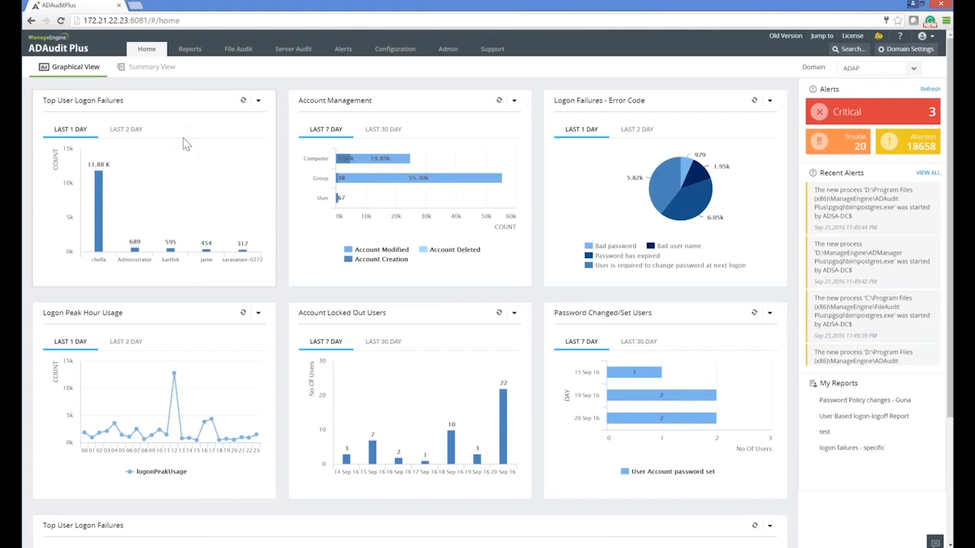
- Look over the graphical Home dashboard and the options of its Top User Logon Failures widget
{"action": "scroll", "coordinate": [267, 237], "scroll_direction": "down", "scroll_amount": 3}
{"action": "scroll", "coordinate": [267, 237], "scroll_direction": "up", "scroll_amount": 3}
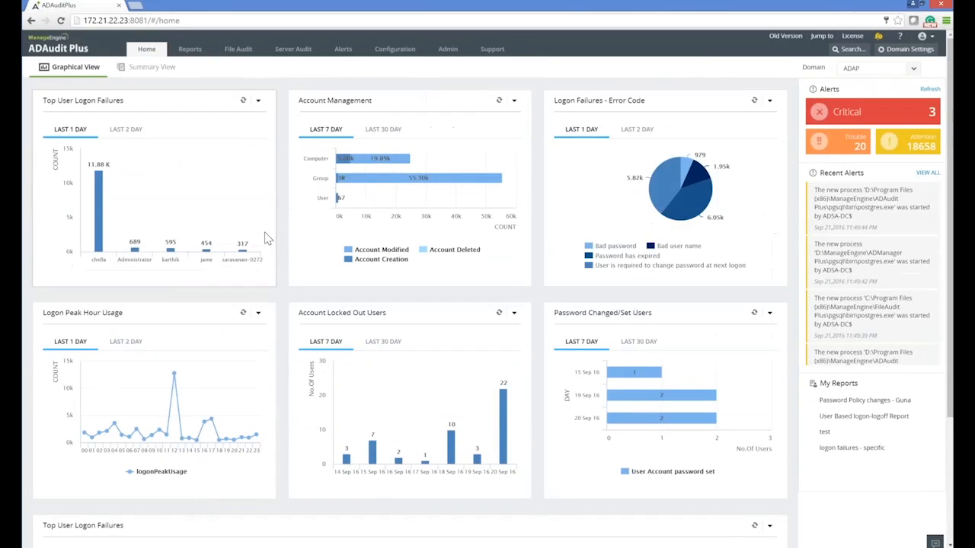
{"action": "left_click", "coordinate": [258, 101]}
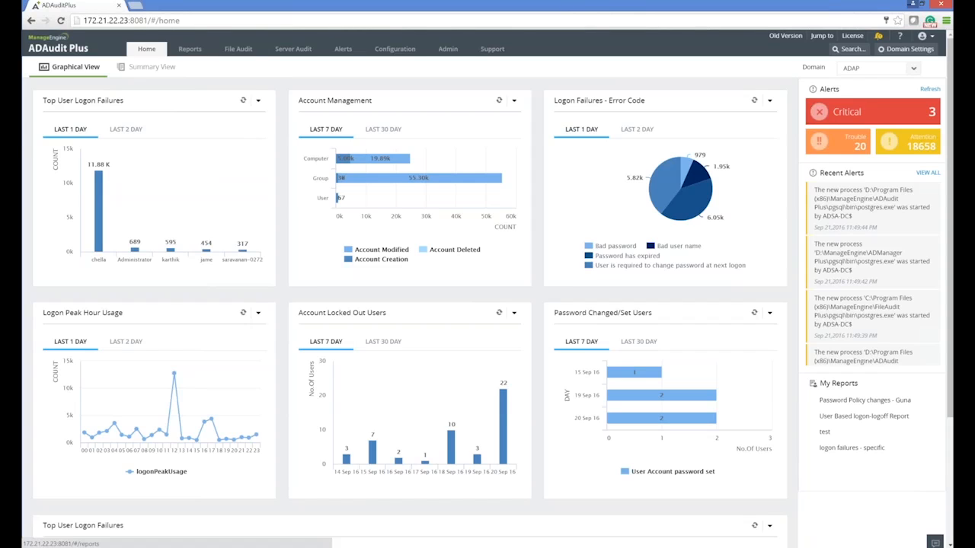
- View the Logon Failures report and the File Audit dashboard
{"action": "left_click", "coordinate": [188, 50]}
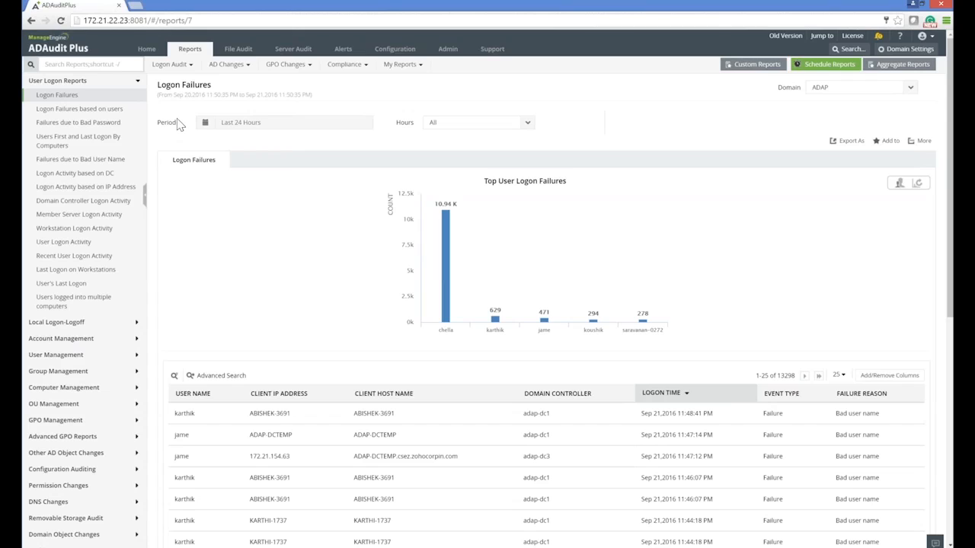
{"action": "left_click", "coordinate": [238, 49]}
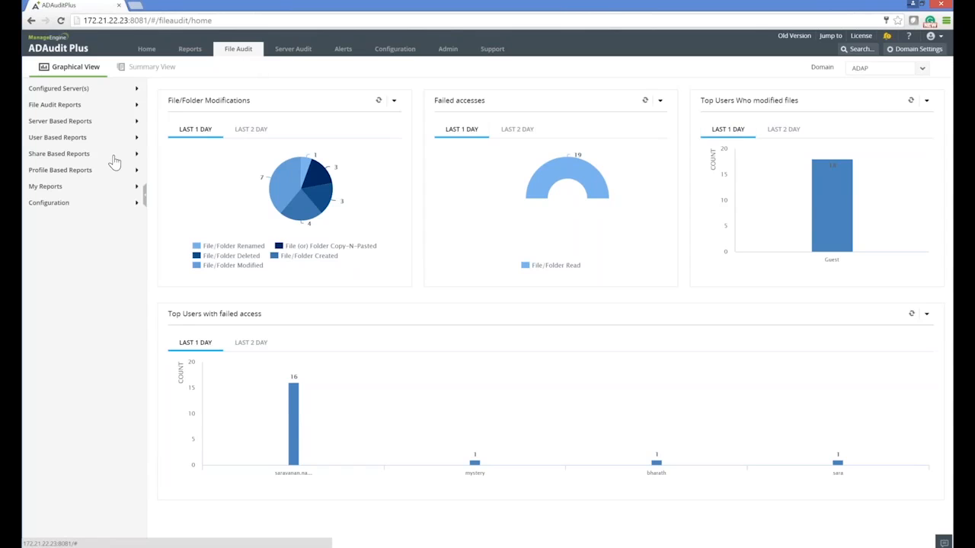
- Browse the server audit section's Server Audit Reports and Local Logon-Logoff report categories
{"action": "left_click", "coordinate": [285, 50]}
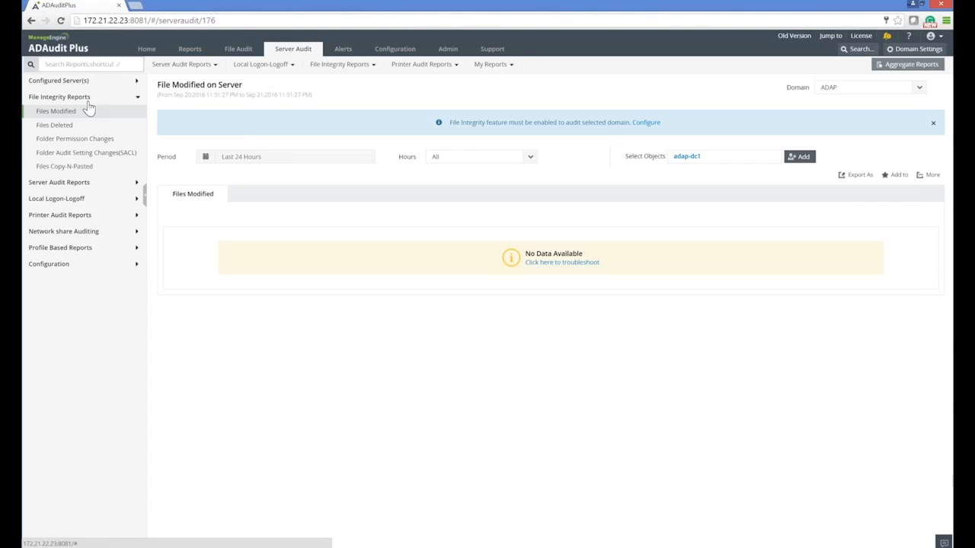
{"action": "left_click", "coordinate": [69, 184]}
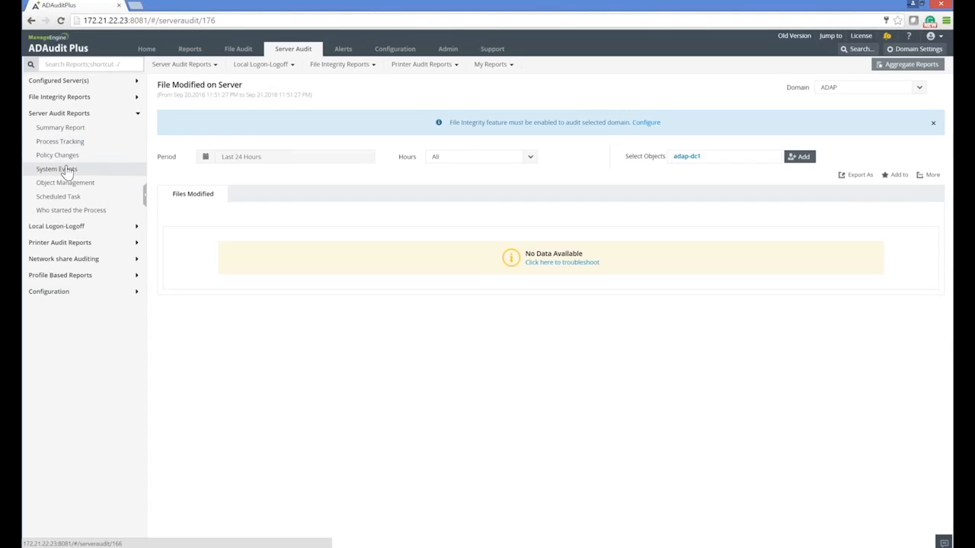
{"action": "left_click", "coordinate": [74, 226]}
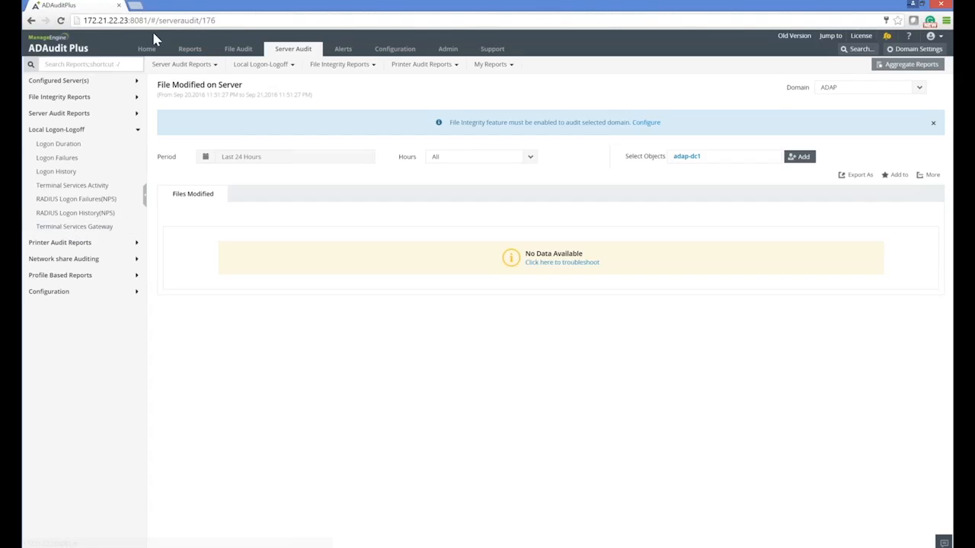
- Revisit the Logon Failures report and return to the Home dashboard
{"action": "left_click", "coordinate": [181, 52]}
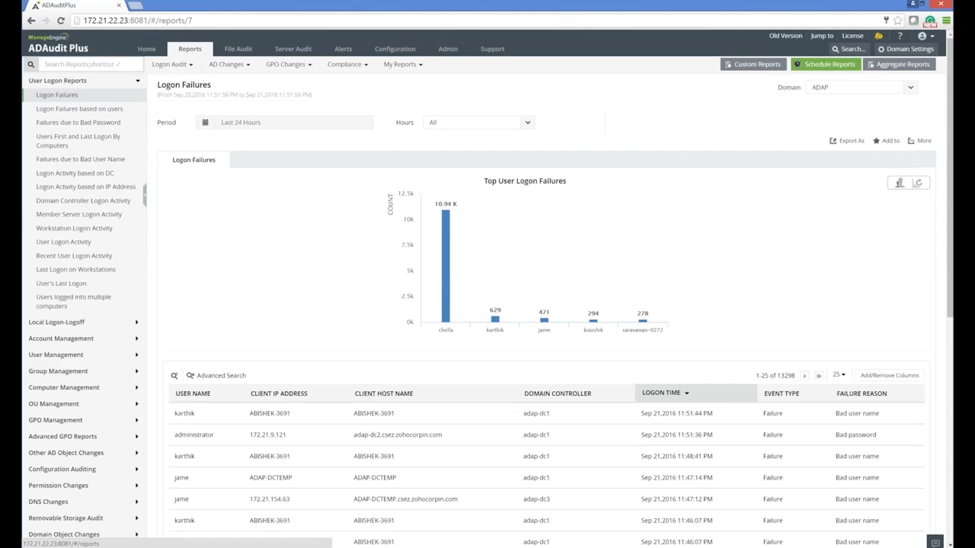
{"action": "left_click", "coordinate": [146, 51]}
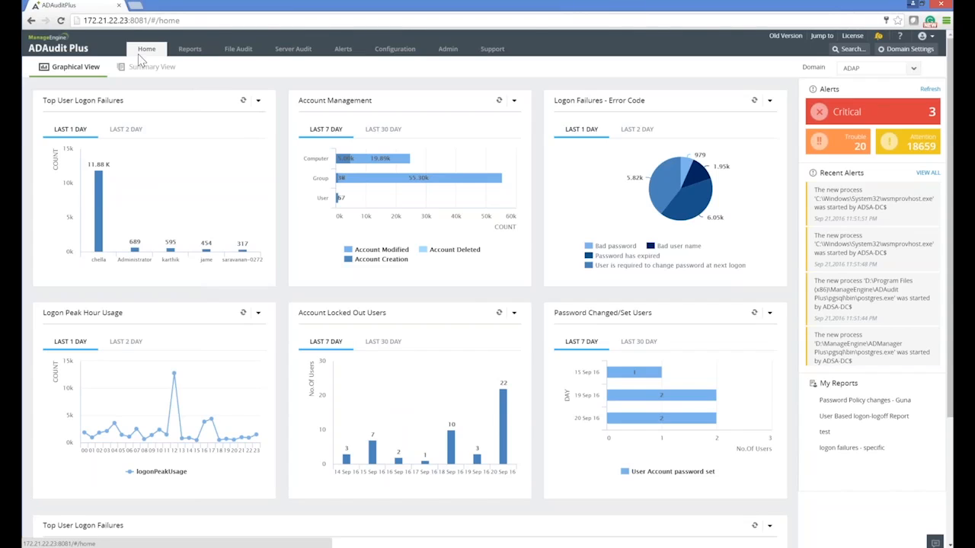
- Open the domain settings and examine the domain controllers adap-dc1 and adap-dc3 listed for the ADAP domain
{"action": "left_click", "coordinate": [897, 55]}
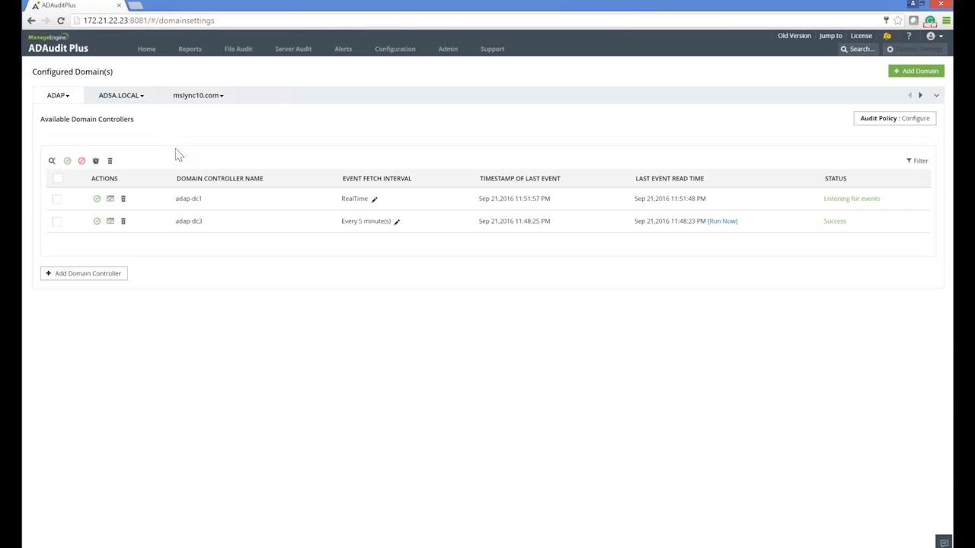
{"action": "left_click_drag", "start_coordinate": [169, 198], "coordinate": [212, 224]}
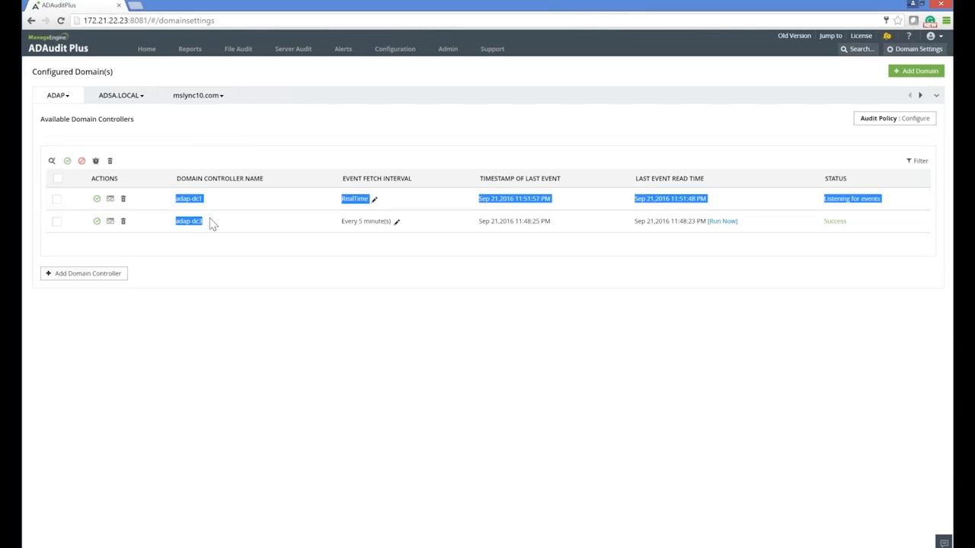
{"action": "left_click", "coordinate": [231, 250]}
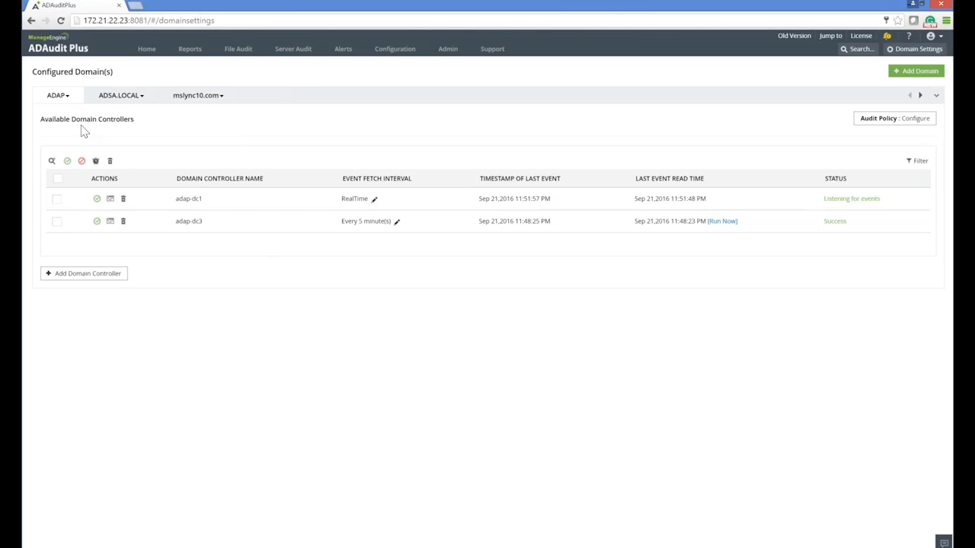
- View the ADAP domain's credential settings and open the permissions document linked beside the domain user name
{"action": "left_click", "coordinate": [66, 97]}
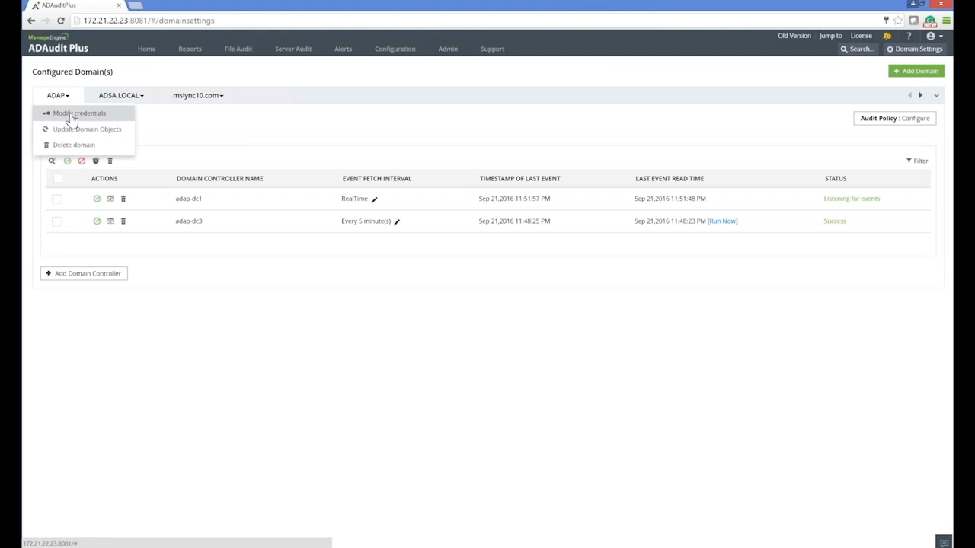
{"action": "left_click", "coordinate": [60, 116]}
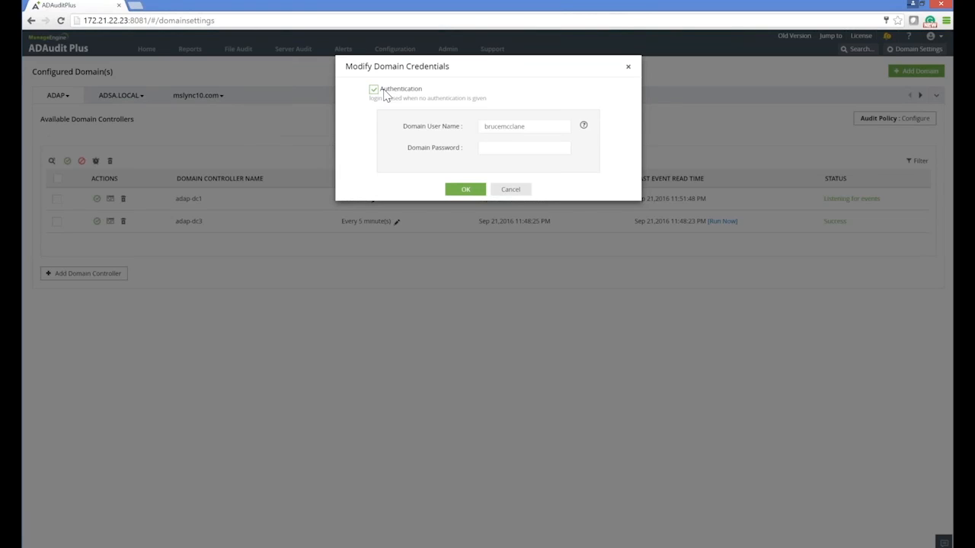
{"action": "left_click_drag", "start_coordinate": [525, 126], "coordinate": [466, 129]}
{"action": "left_click", "coordinate": [584, 127]}
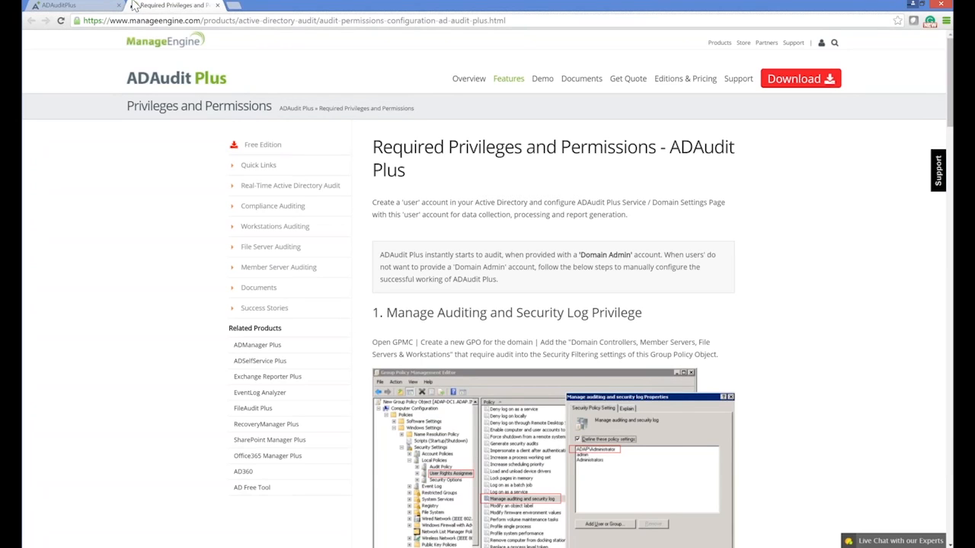
- Review the Required Privileges and Permissions page, and dismiss the ADAP domain credentials dialog without saving
{"action": "left_click", "coordinate": [87, 8]}
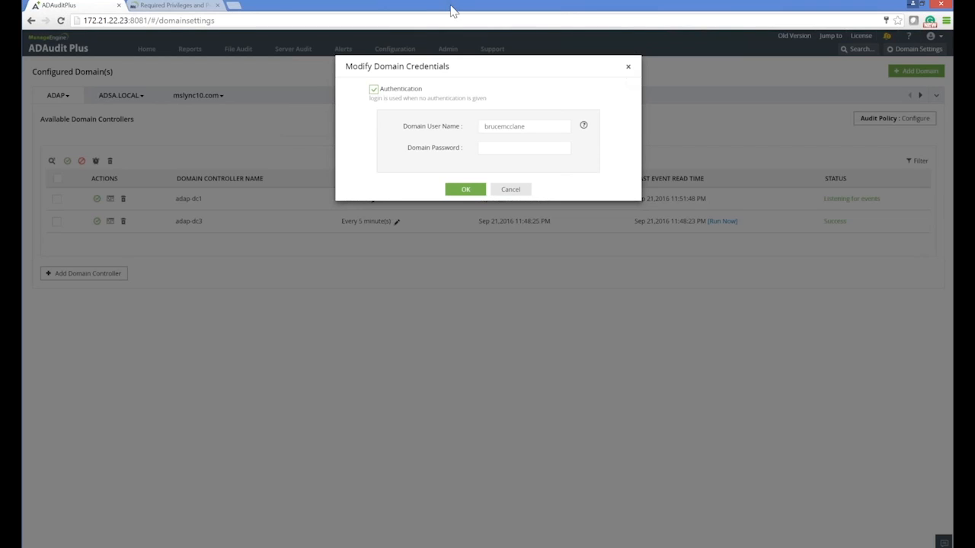
{"action": "left_click", "coordinate": [185, 7]}
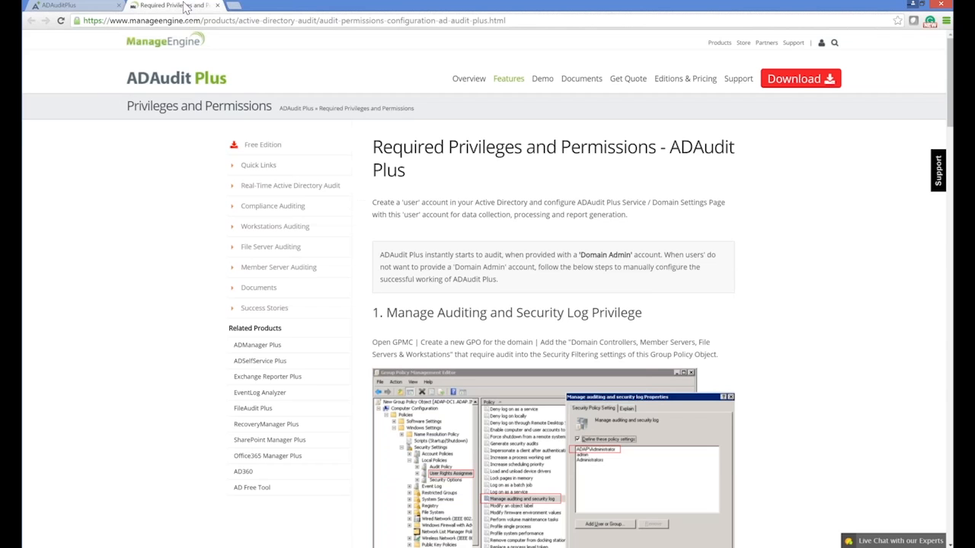
{"action": "scroll", "coordinate": [268, 102], "scroll_direction": "down", "scroll_amount": 5}
{"action": "scroll", "coordinate": [488, 297], "scroll_direction": "up", "scroll_amount": 5}
{"action": "left_click", "coordinate": [76, 6]}
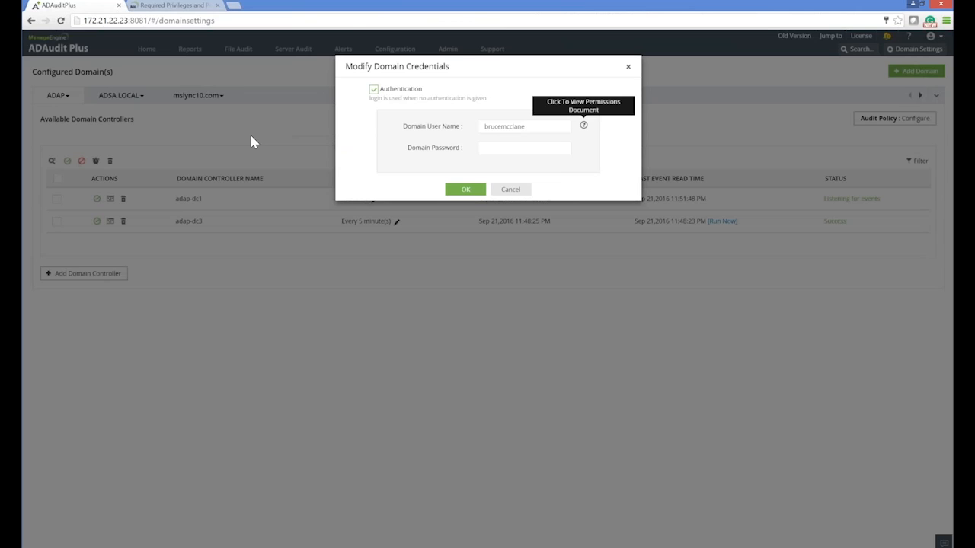
{"action": "left_click", "coordinate": [508, 195]}
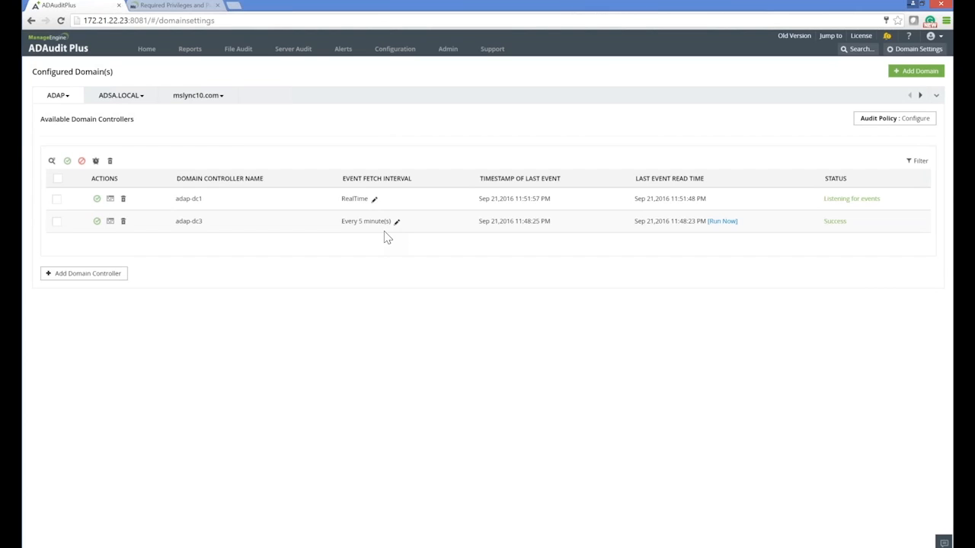
- Reopen the ADAP domain's credential settings and check the configured domain user name against the permissions document
{"action": "left_click", "coordinate": [58, 95]}
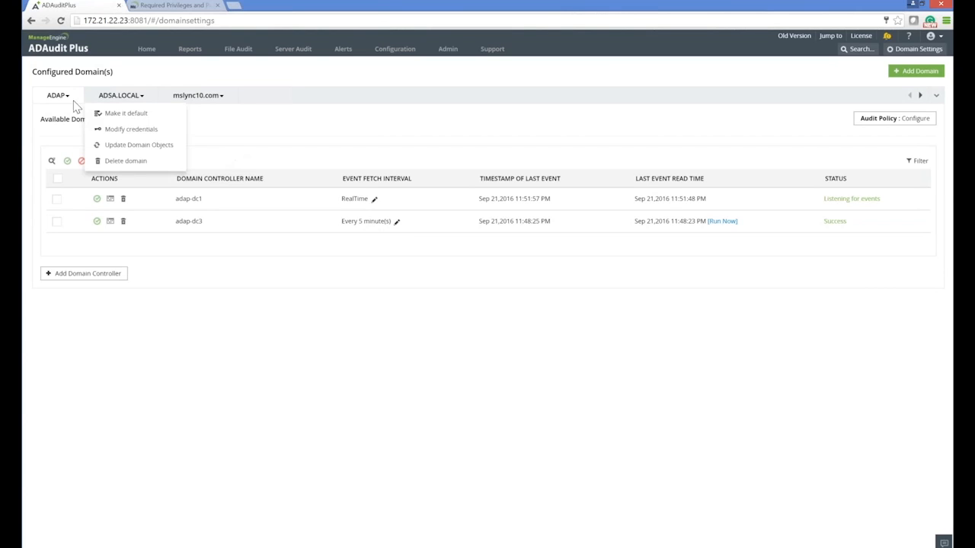
{"action": "left_click", "coordinate": [76, 115]}
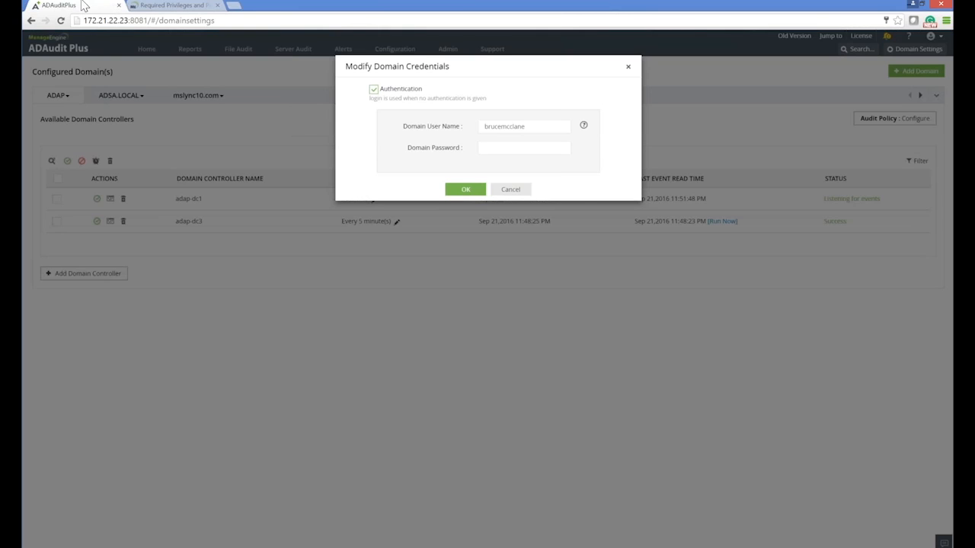
{"action": "left_click", "coordinate": [150, 8]}
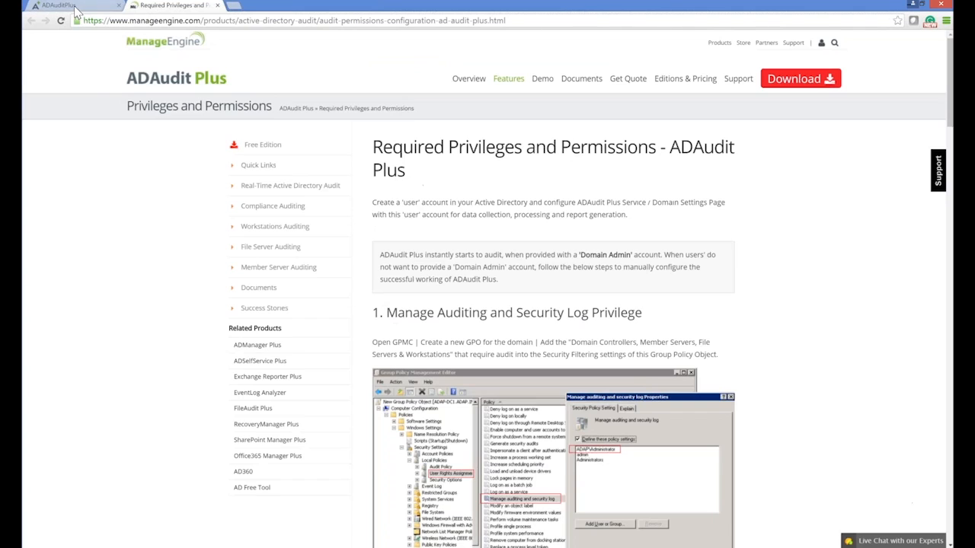
{"action": "left_click", "coordinate": [76, 7]}
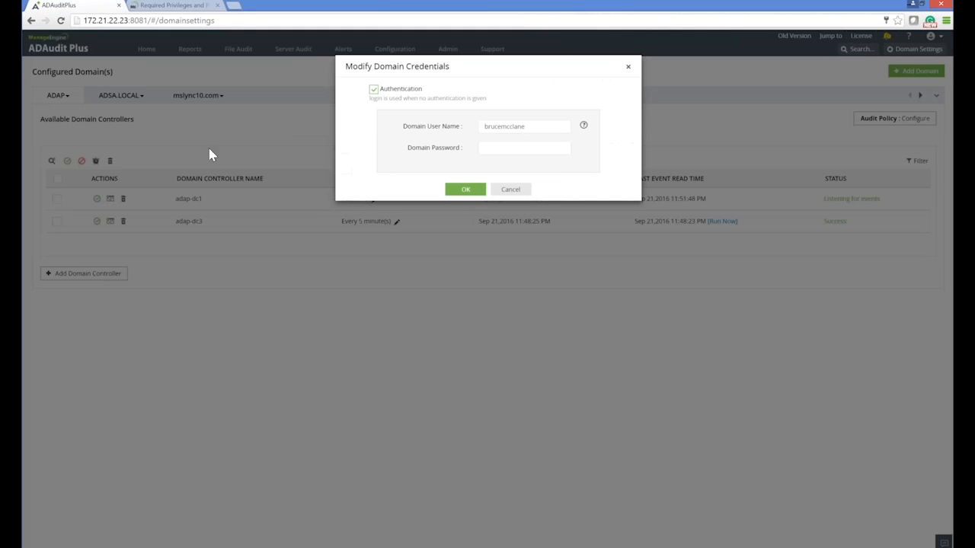
{"action": "left_click_drag", "start_coordinate": [495, 127], "coordinate": [526, 130]}
- Skim the permissions document, close it, and cancel the ADAP credentials dialog
{"action": "left_click", "coordinate": [195, 6]}
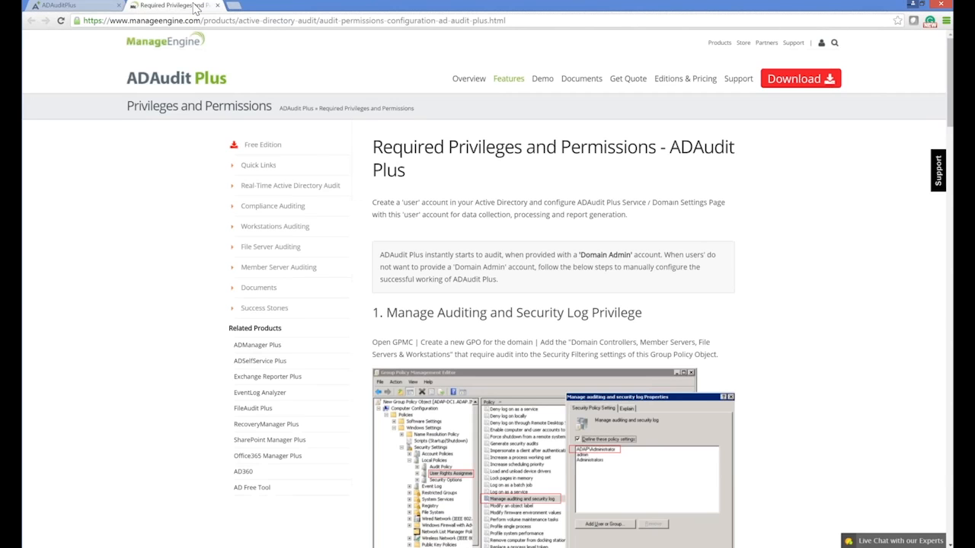
{"action": "scroll", "coordinate": [211, 10], "scroll_direction": "down", "scroll_amount": 4}
{"action": "scroll", "coordinate": [211, 10], "scroll_direction": "up", "scroll_amount": 4}
{"action": "left_click", "coordinate": [218, 5]}
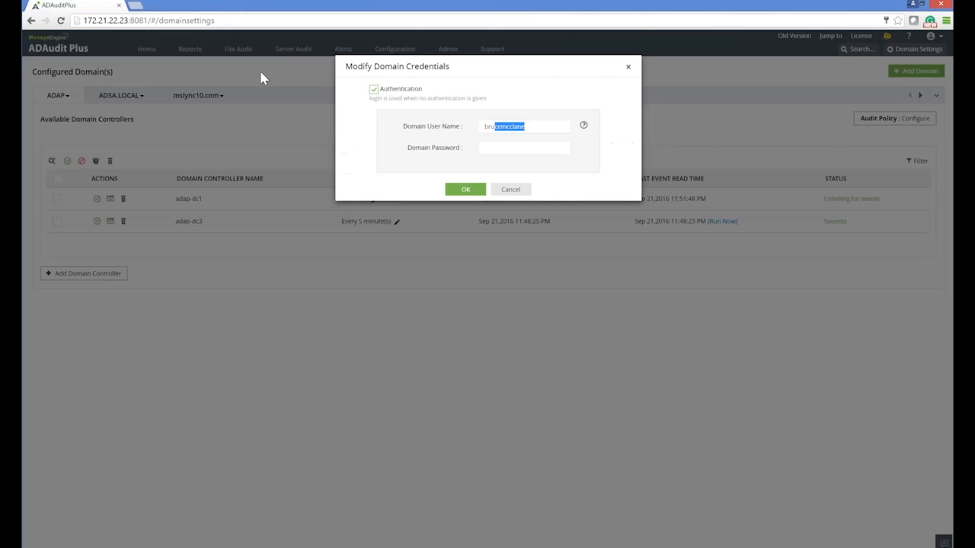
{"action": "left_click", "coordinate": [516, 192]}
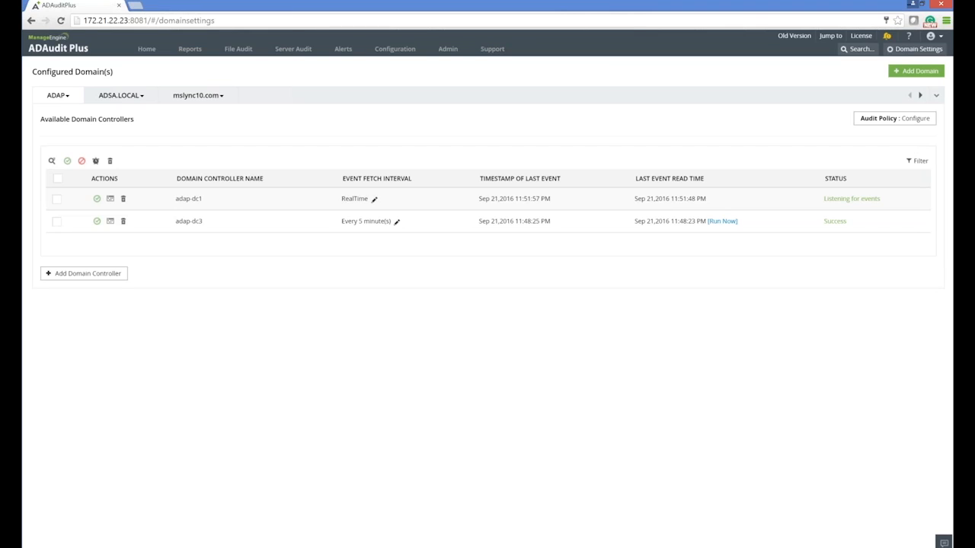
- Inspect the available minute intervals in adap-dc3's event fetch schedule and cancel without changing it
{"action": "left_click", "coordinate": [397, 223]}
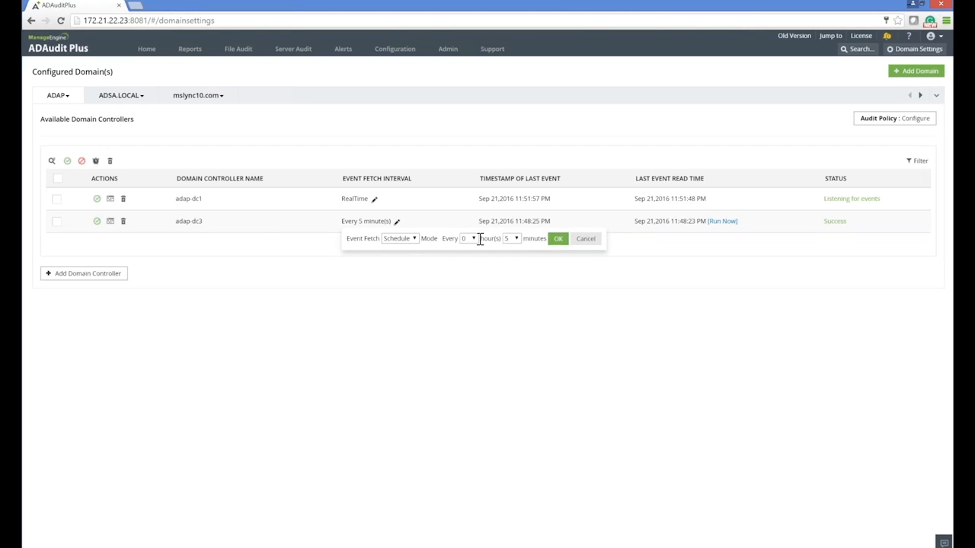
{"action": "left_click", "coordinate": [515, 239]}
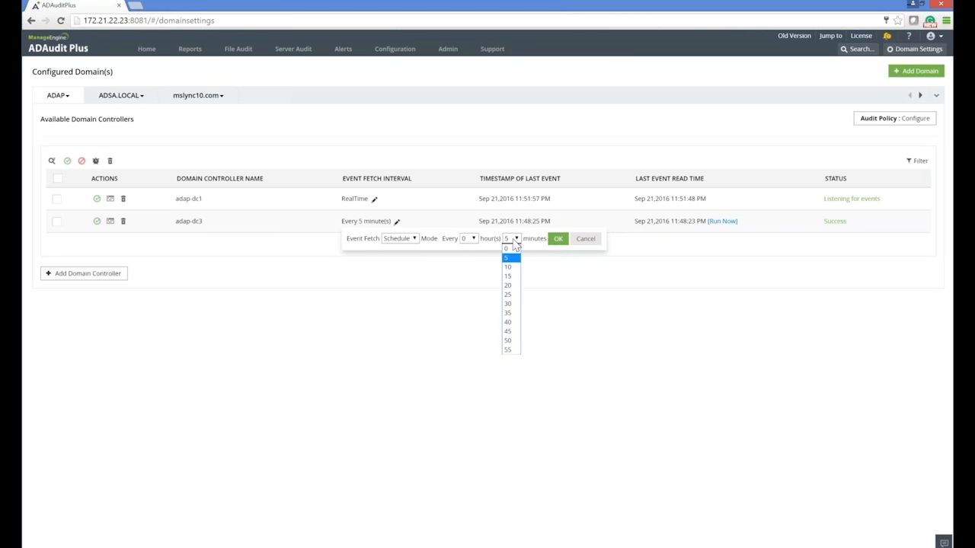
{"action": "left_click", "coordinate": [515, 241]}
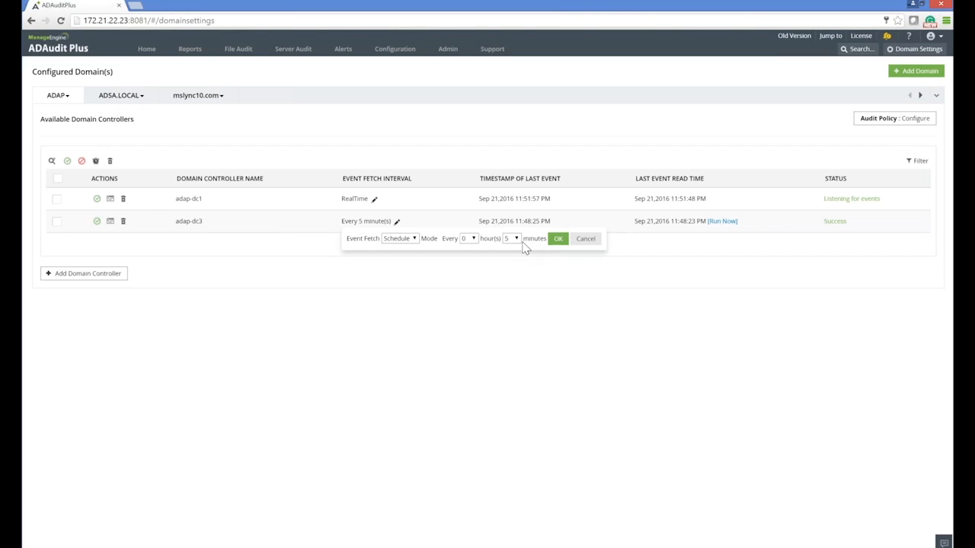
{"action": "left_click", "coordinate": [584, 240]}
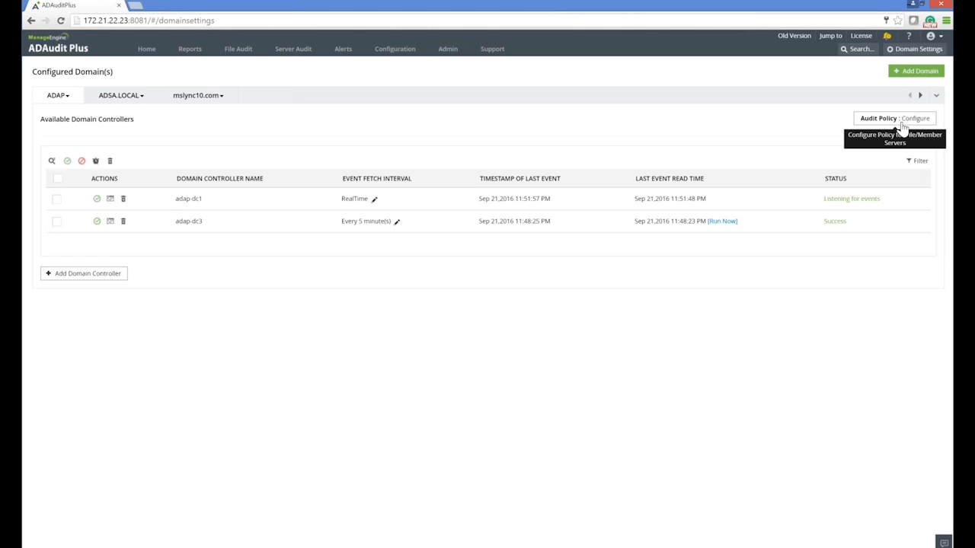
- Open the audit policy configuration for the ADAP domain and dismiss it
{"action": "left_click", "coordinate": [902, 127]}
{"action": "left_click", "coordinate": [513, 93]}
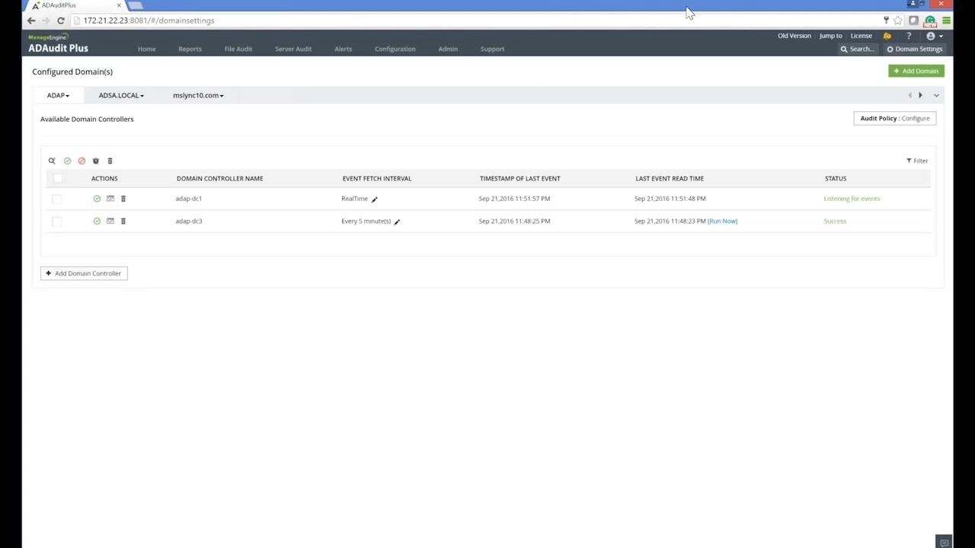
- Open the product help, read the manual audit policy configuration page for domain controllers, and close the help
{"action": "left_click", "coordinate": [909, 37]}
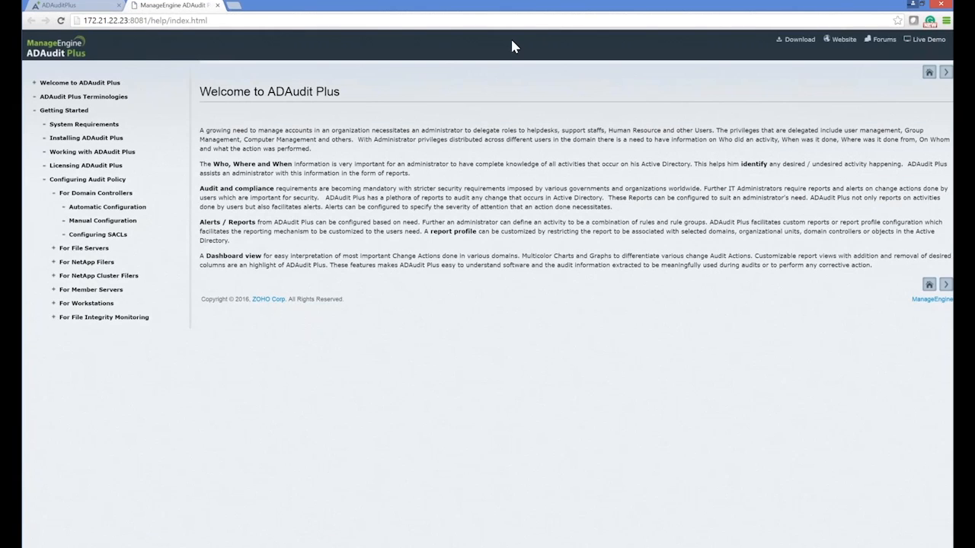
{"action": "left_click", "coordinate": [84, 222]}
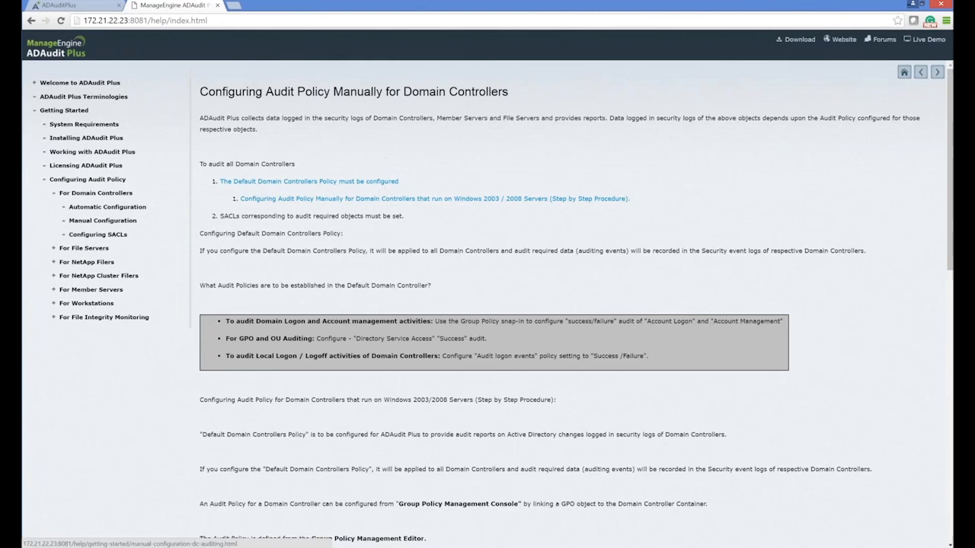
{"action": "scroll", "coordinate": [572, 305], "scroll_direction": "down", "scroll_amount": 15}
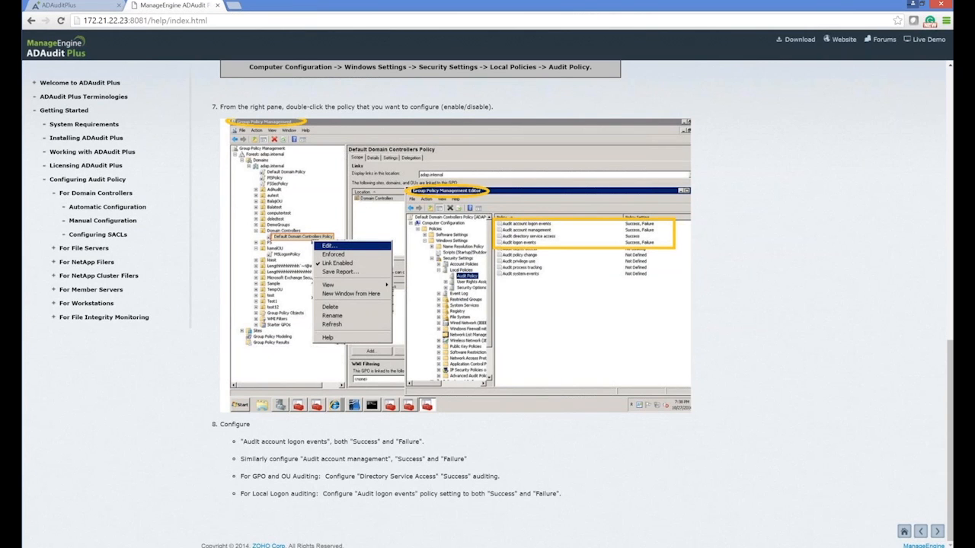
{"action": "left_click", "coordinate": [217, 7]}
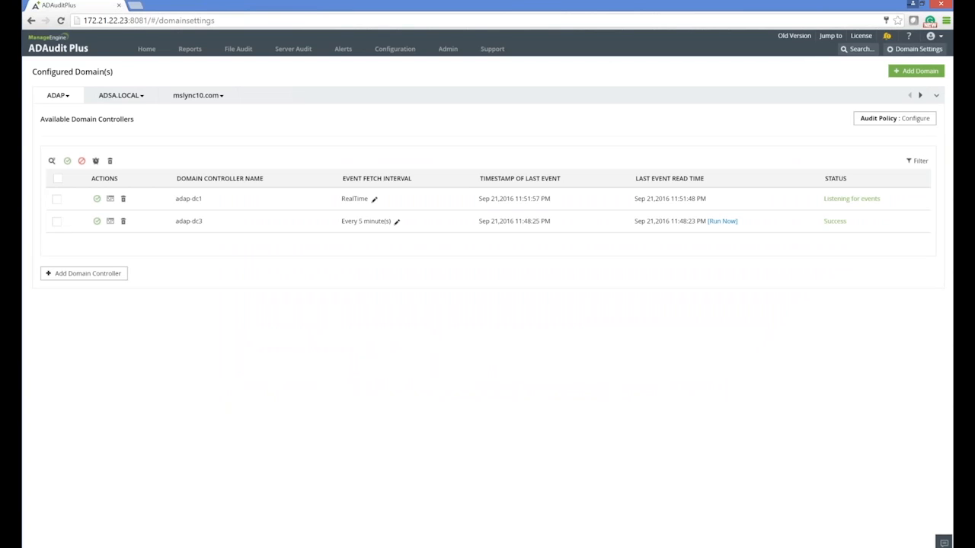
- Switch to the adap-dc3 remote desktop session, launch Group Policy Management, and maximize its window
{"action": "mouse_move", "coordinate": [11, 239]}
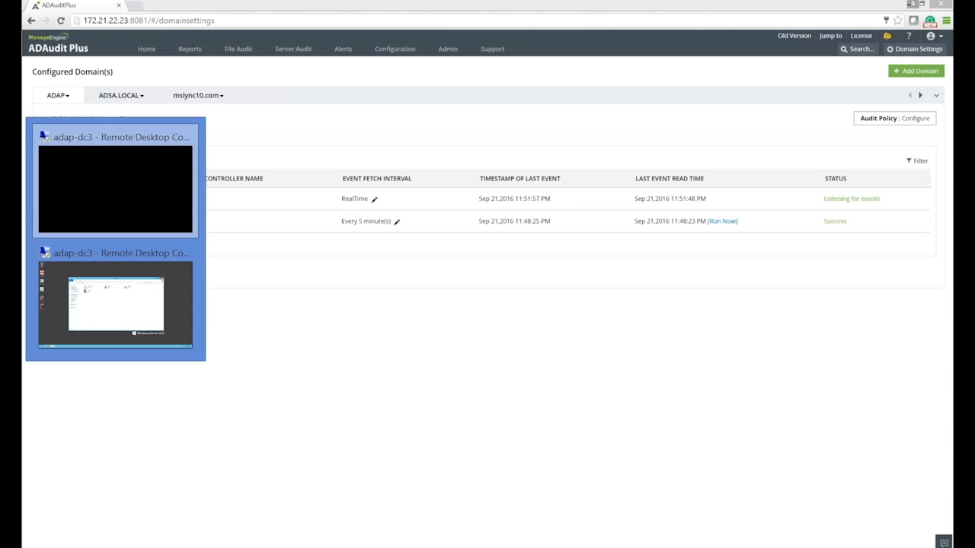
{"action": "left_click", "coordinate": [106, 297]}
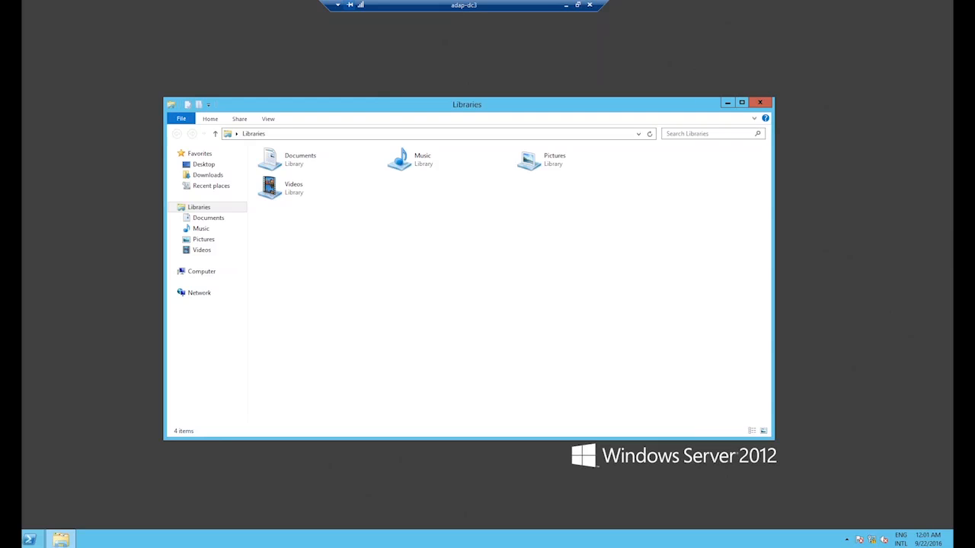
{"action": "left_click", "coordinate": [112, 430]}
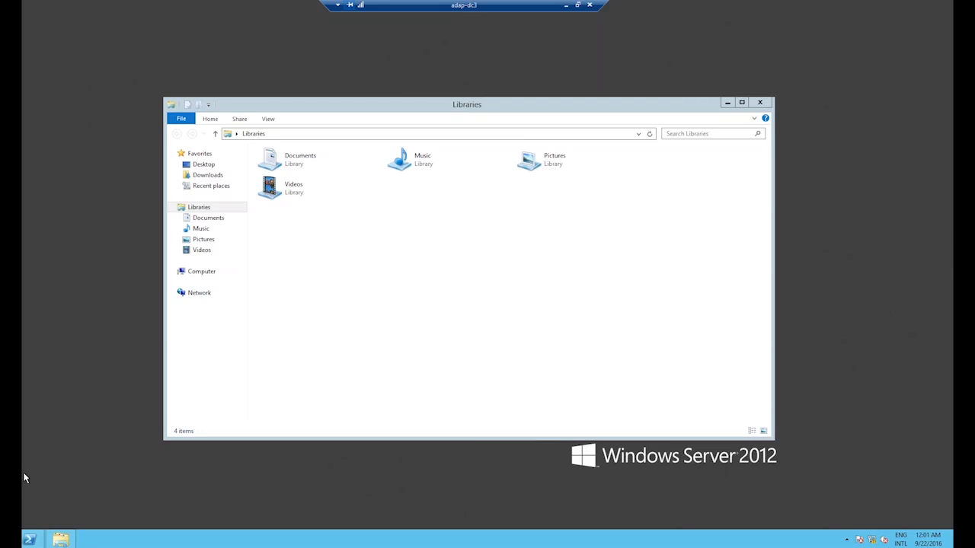
{"action": "key", "text": "super"}
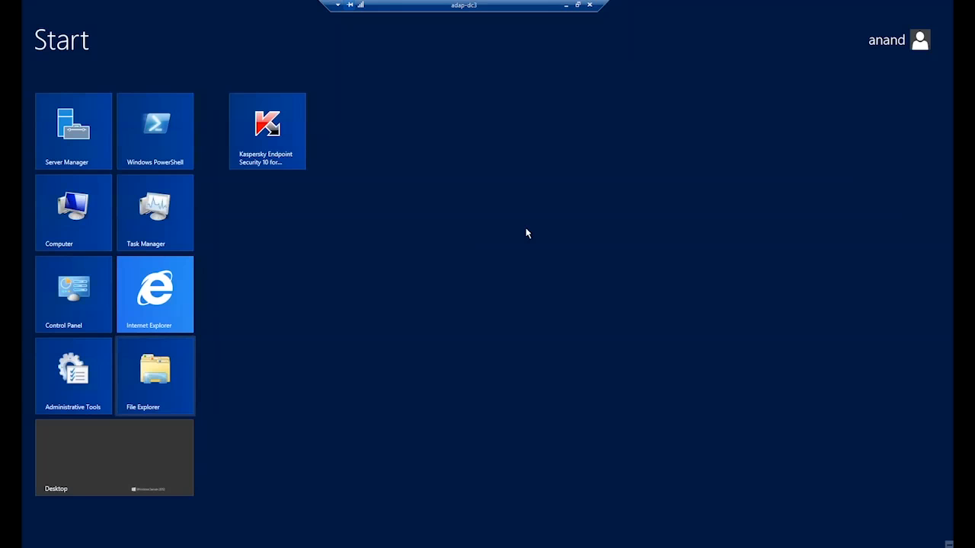
{"action": "type", "text": "g"}
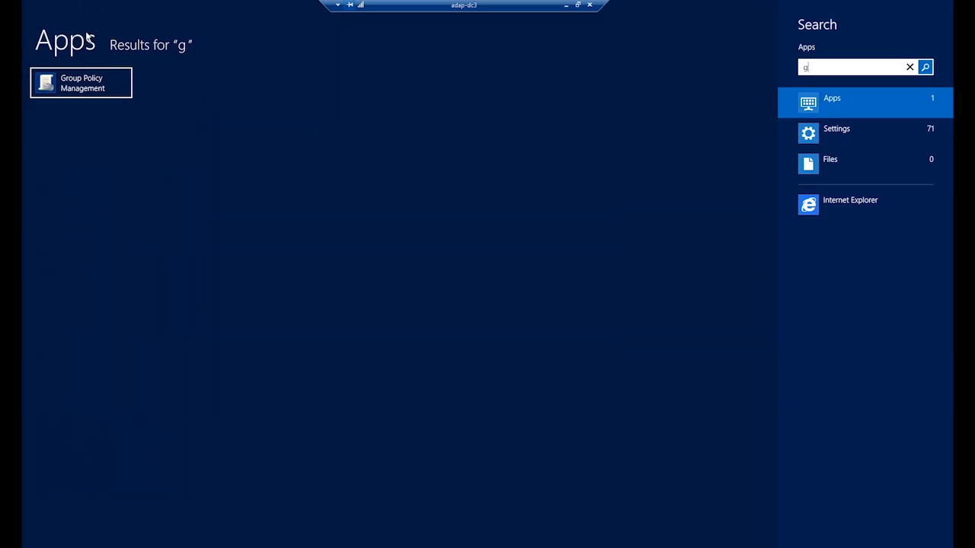
{"action": "left_click", "coordinate": [85, 79]}
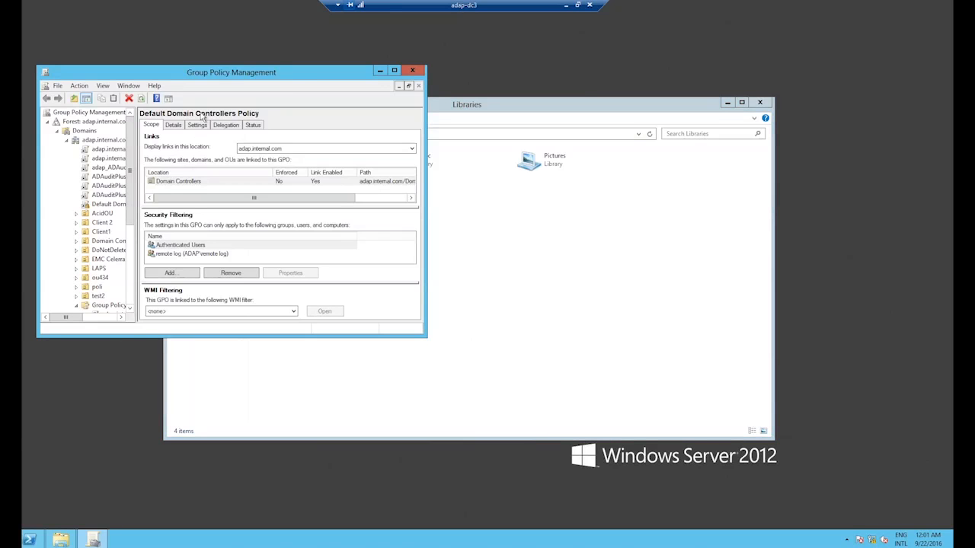
{"action": "double_click", "coordinate": [308, 77]}
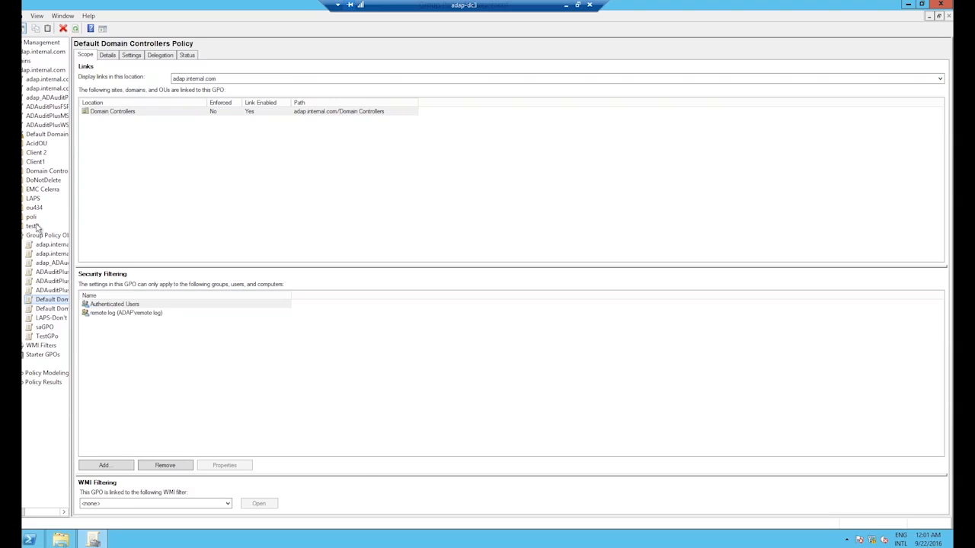
- Expand the Group Policy Objects under the adap.internal.com domain and select Default Domain Policy
{"action": "left_click", "coordinate": [24, 70]}
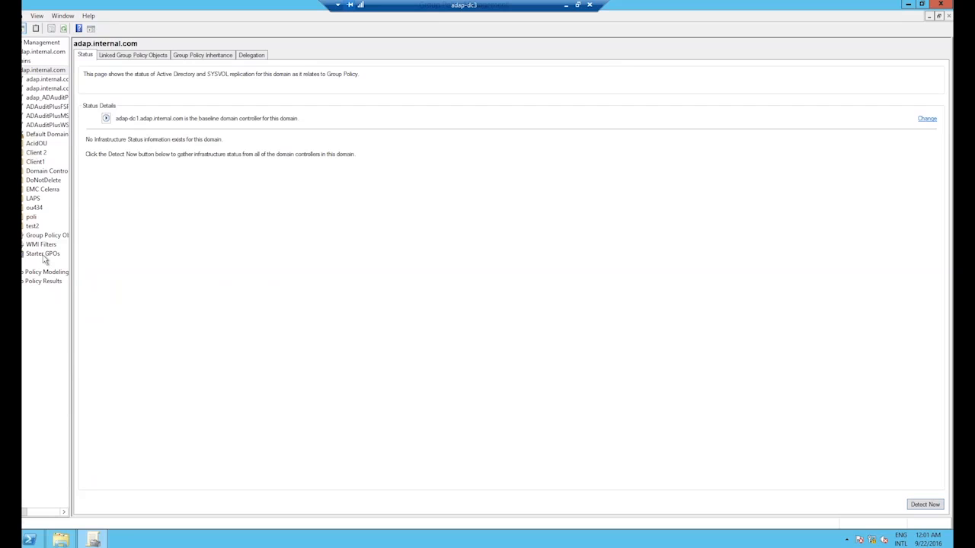
{"action": "left_click_drag", "start_coordinate": [6, 513], "coordinate": [14, 512]}
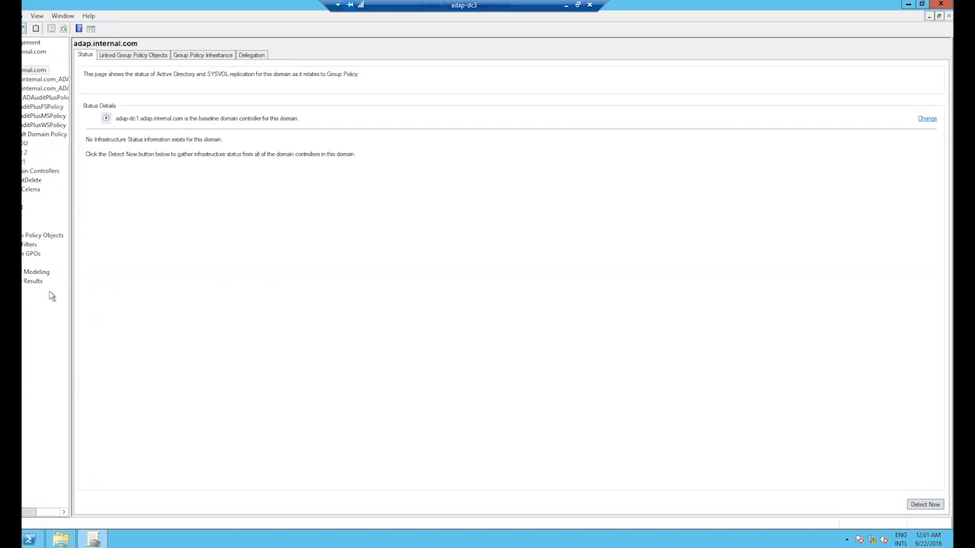
{"action": "left_click", "coordinate": [2, 235]}
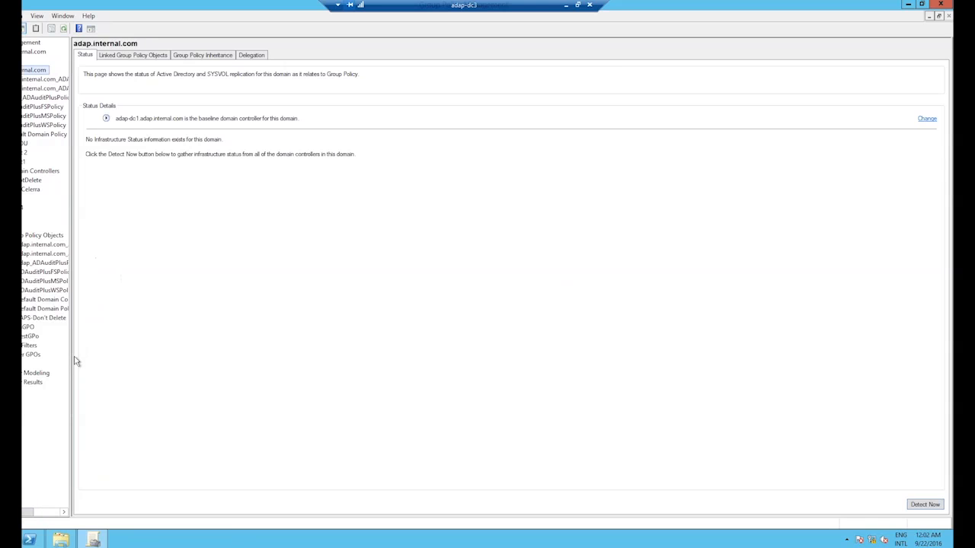
{"action": "left_click", "coordinate": [35, 309]}
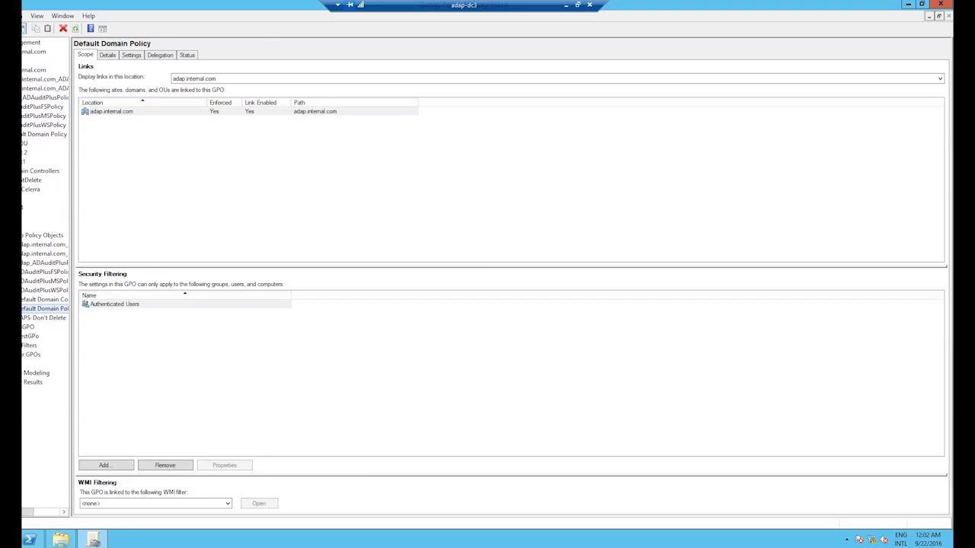
{"action": "left_click", "coordinate": [19, 309]}
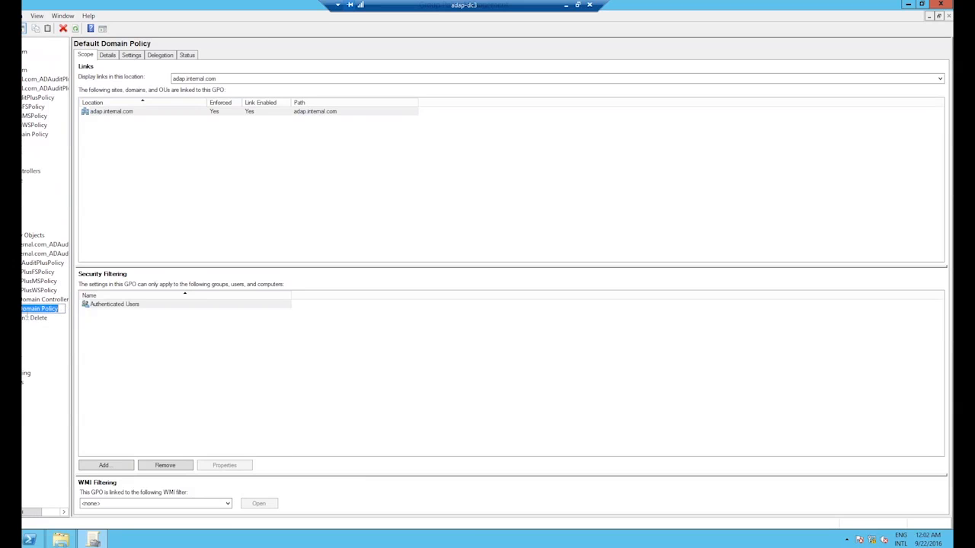
{"action": "key", "text": "F2"}
- Take the adap-dc3 remote session out of full screen, then enlarge and reposition its window beside the domain settings
{"action": "left_click", "coordinate": [578, 5]}
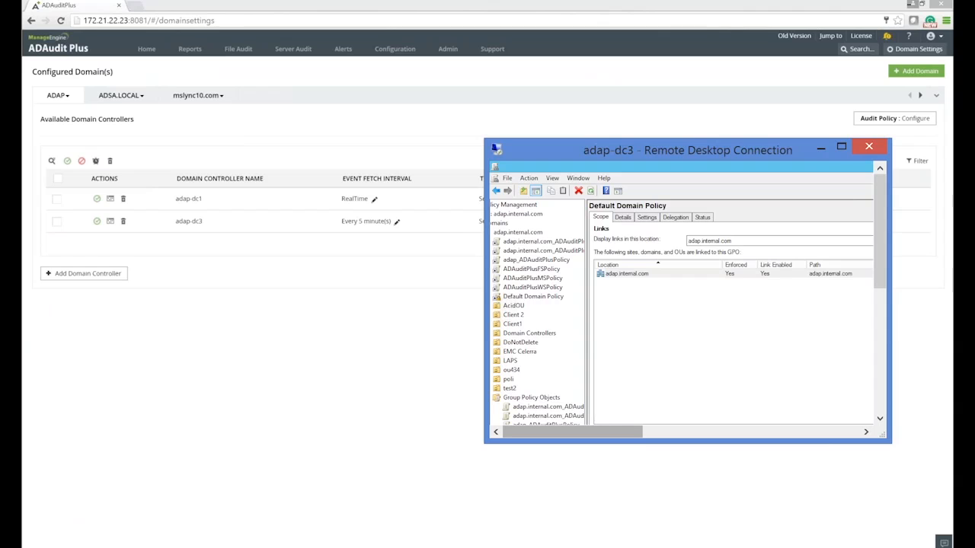
{"action": "left_click_drag", "start_coordinate": [889, 441], "coordinate": [952, 545]}
{"action": "left_click_drag", "start_coordinate": [746, 16], "coordinate": [641, 16]}
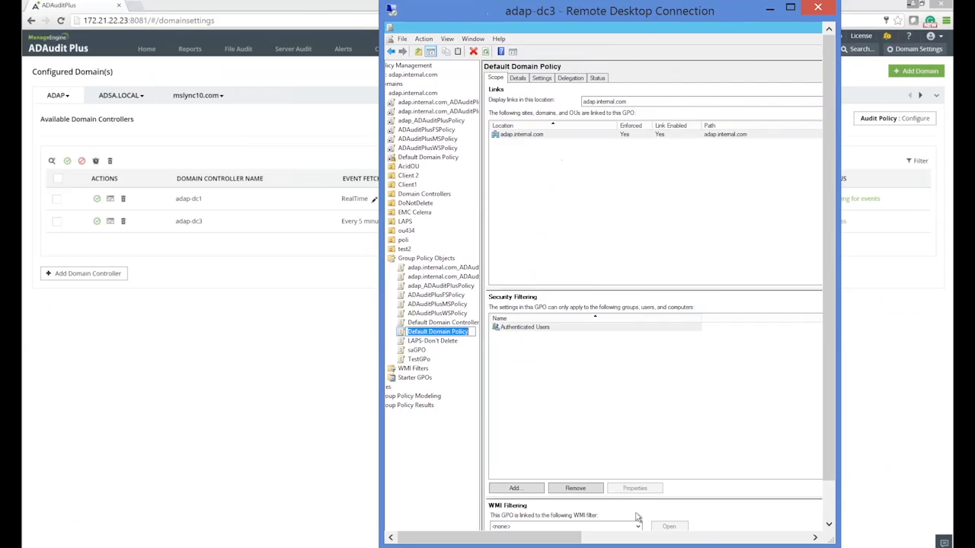
- Select Default Domain Controllers Policy and widen the console tree to fit the full policy names, cancelling any renaming
{"action": "left_click", "coordinate": [436, 325]}
{"action": "left_click_drag", "start_coordinate": [481, 222], "coordinate": [559, 233]}
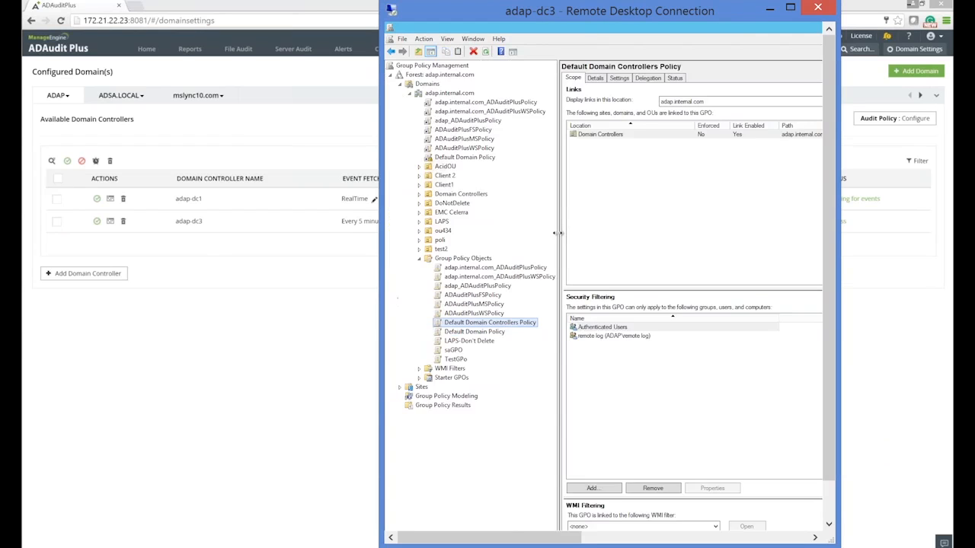
{"action": "left_click", "coordinate": [503, 325]}
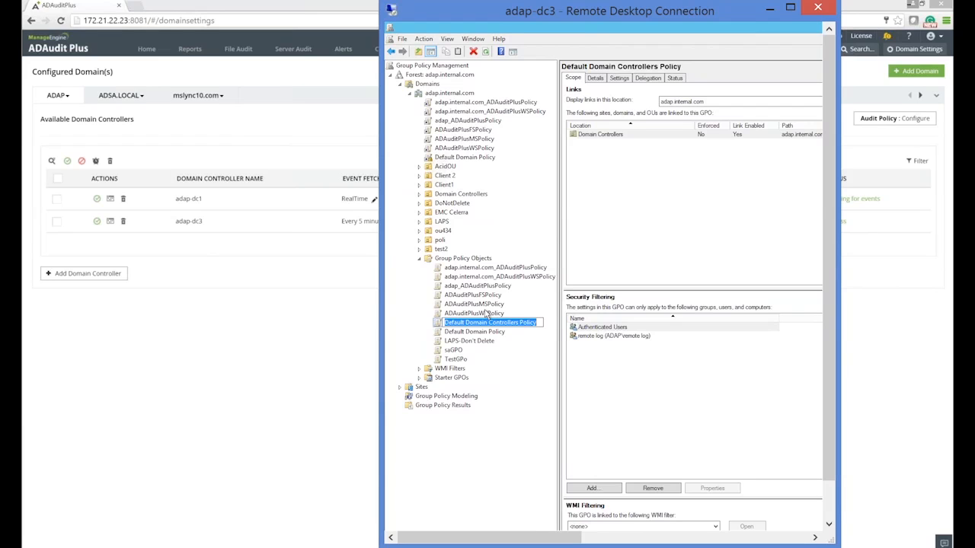
{"action": "key", "text": "Escape"}
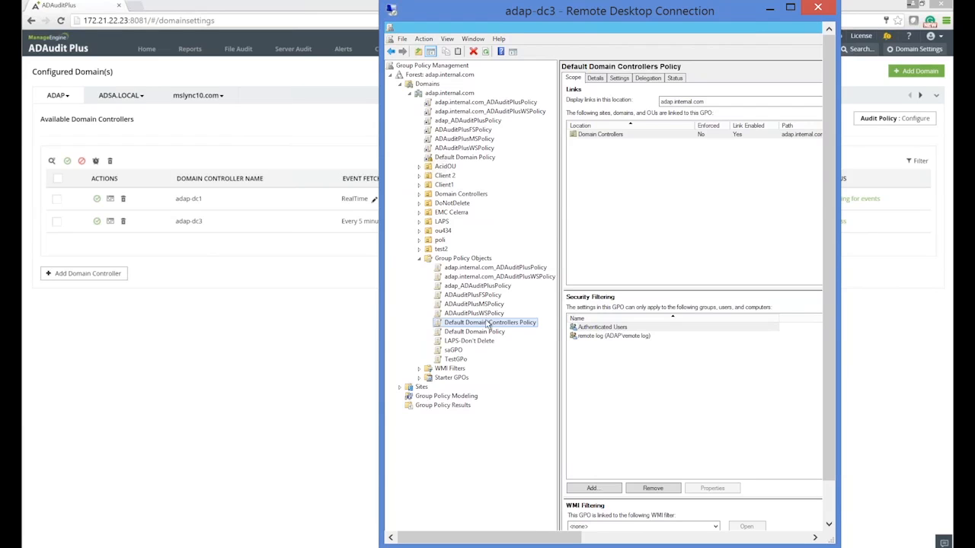
{"action": "left_click", "coordinate": [488, 324]}
{"action": "key", "text": "Escape"}
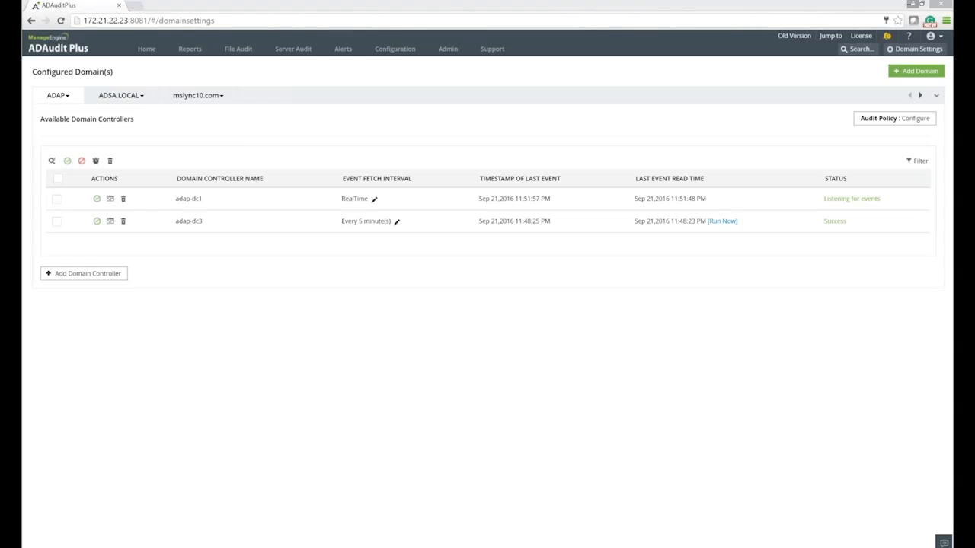
- Return to the adap-dc3 session and open Default Domain Controllers Policy for editing
{"action": "key", "text": "alt+Tab"}
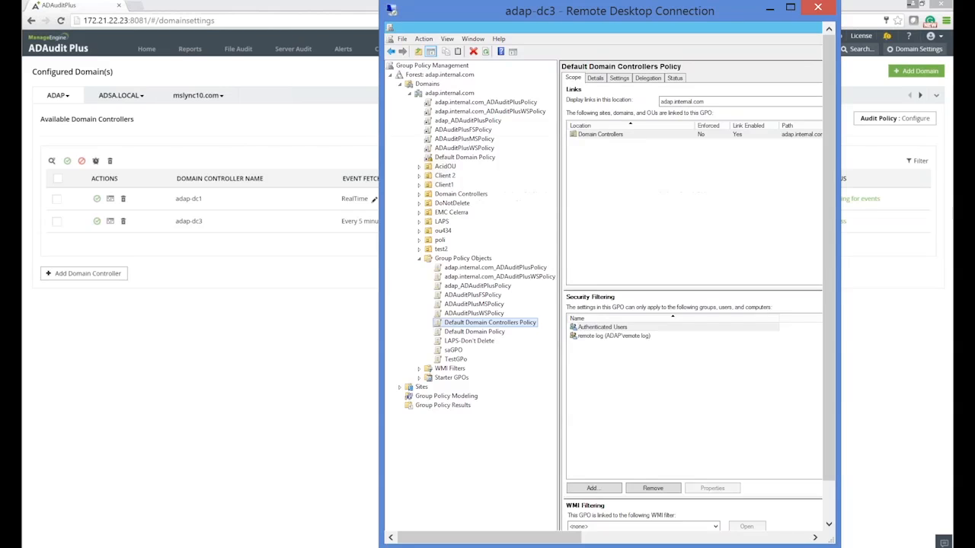
{"action": "right_click", "coordinate": [485, 326]}
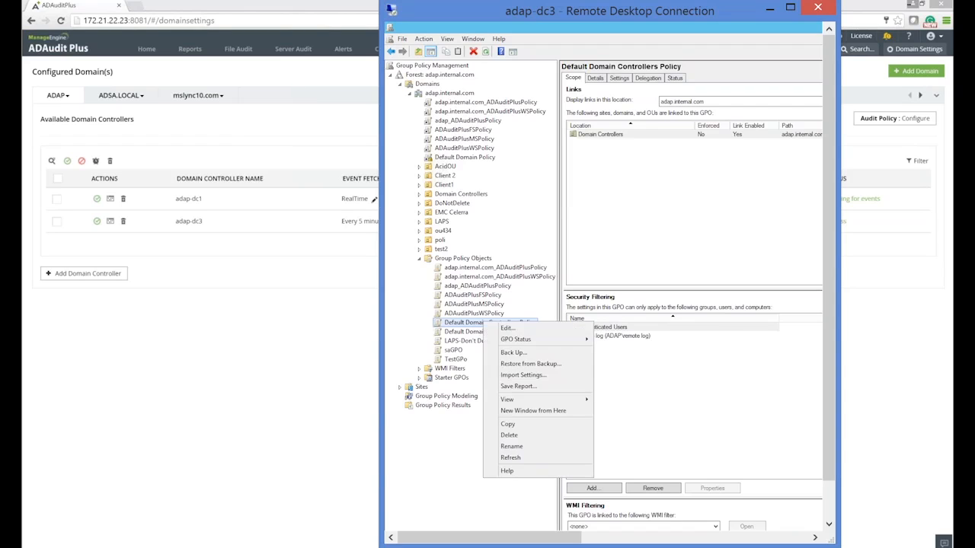
{"action": "left_click", "coordinate": [504, 328]}
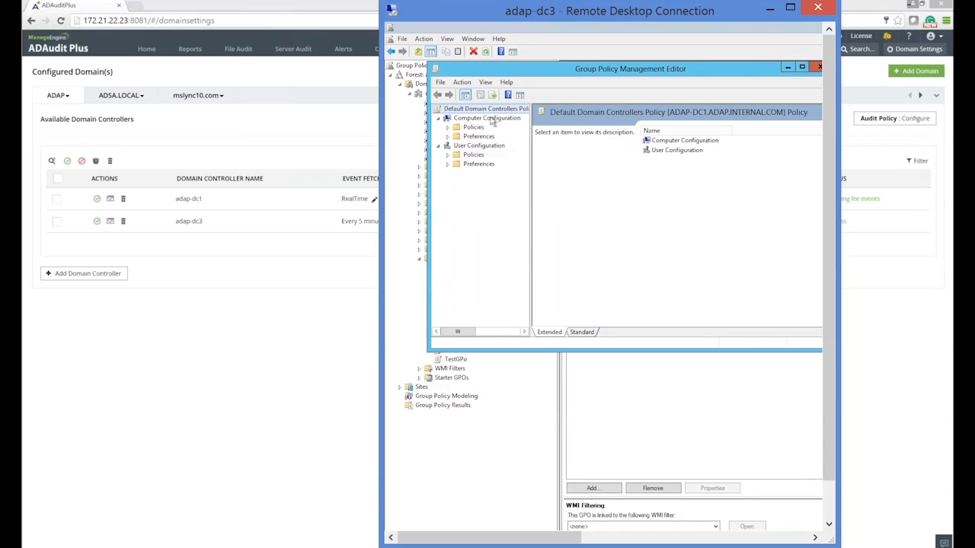
- Show the Audit Policy settings under Computer Configuration, Policies, Windows Settings, Security Settings, Local Policies
{"action": "left_click", "coordinate": [448, 127]}
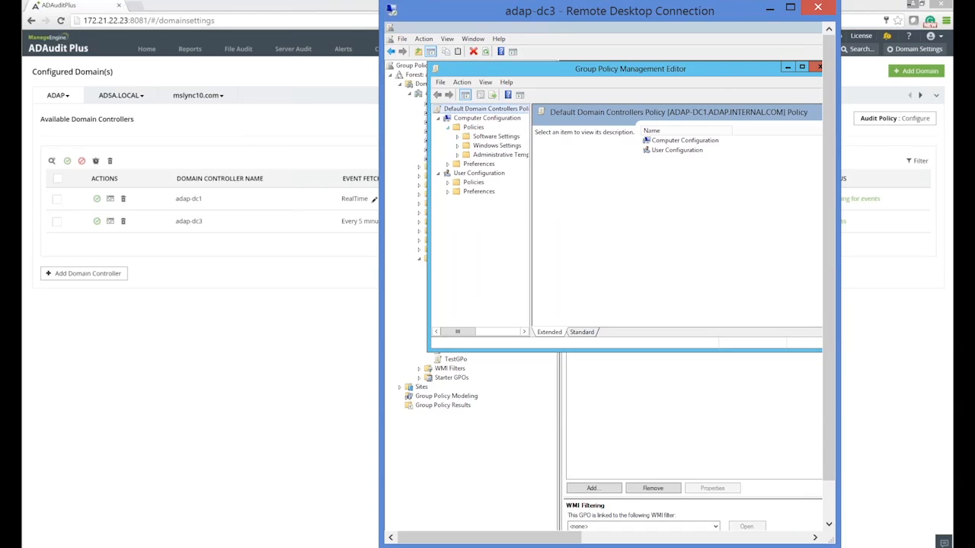
{"action": "left_click", "coordinate": [457, 145]}
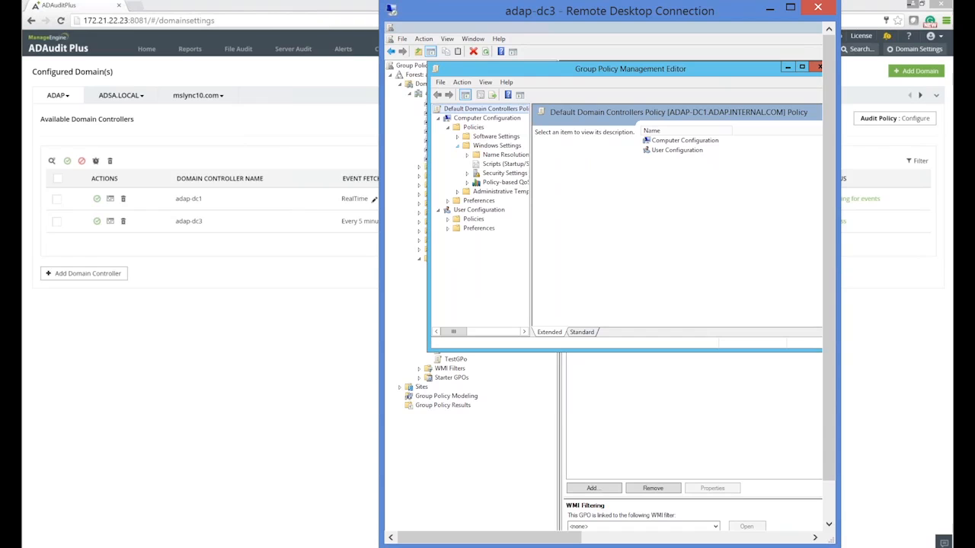
{"action": "left_click_drag", "start_coordinate": [460, 332], "coordinate": [465, 337]}
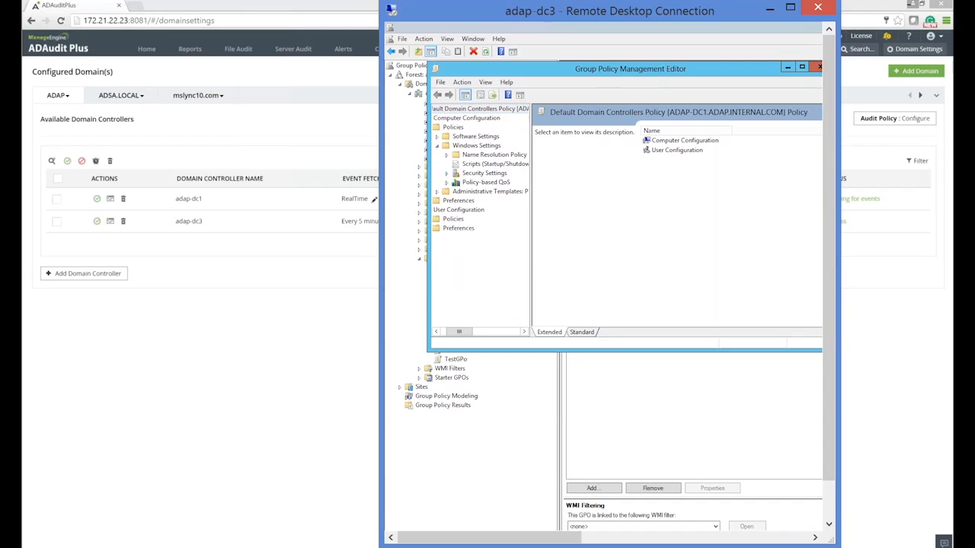
{"action": "left_click", "coordinate": [447, 173]}
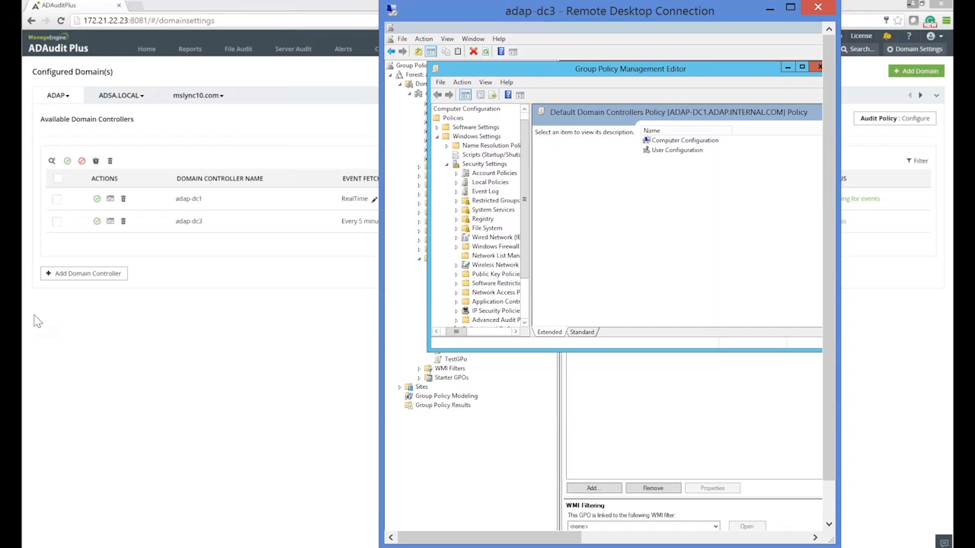
{"action": "left_click", "coordinate": [456, 183]}
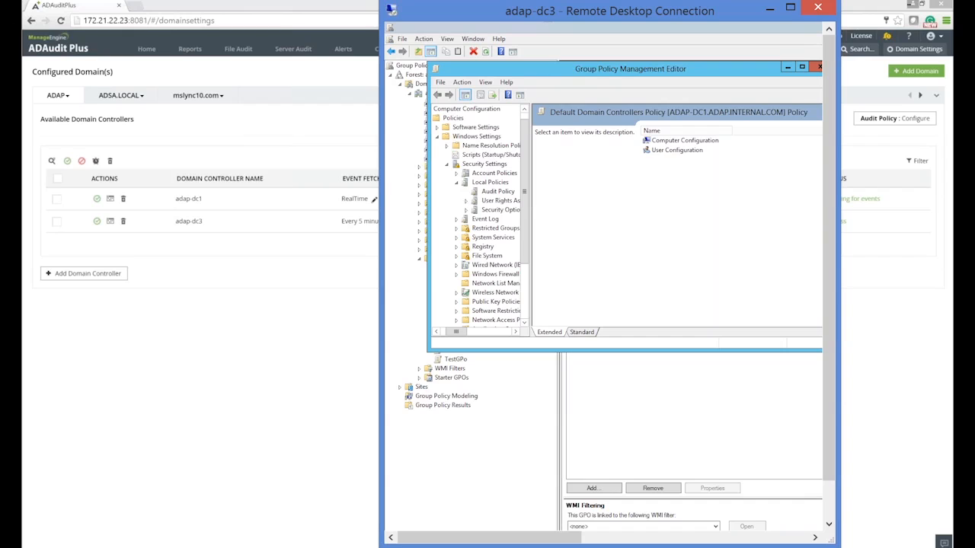
{"action": "left_click", "coordinate": [493, 195]}
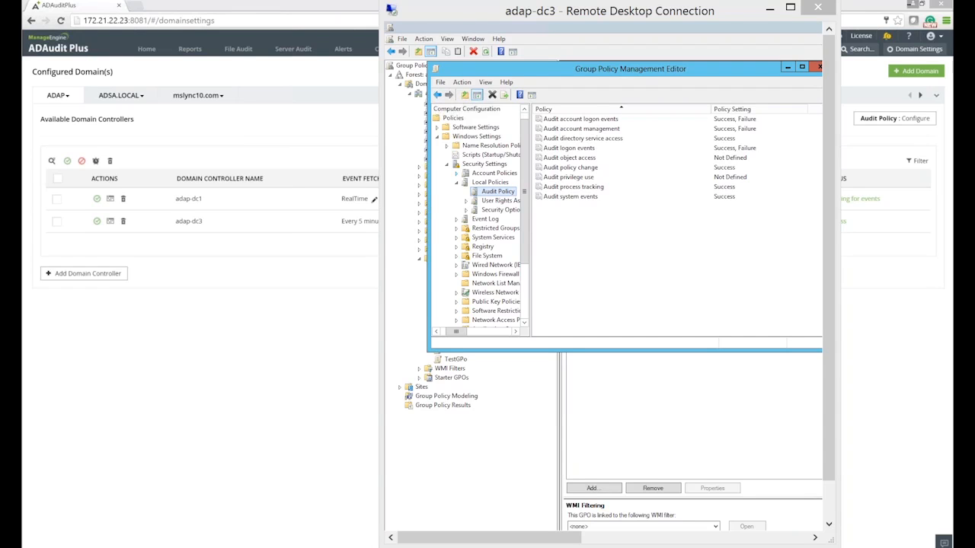
- Review the properties of Audit account logon events and Audit logon events, closing each without changes
{"action": "left_click", "coordinate": [568, 122]}
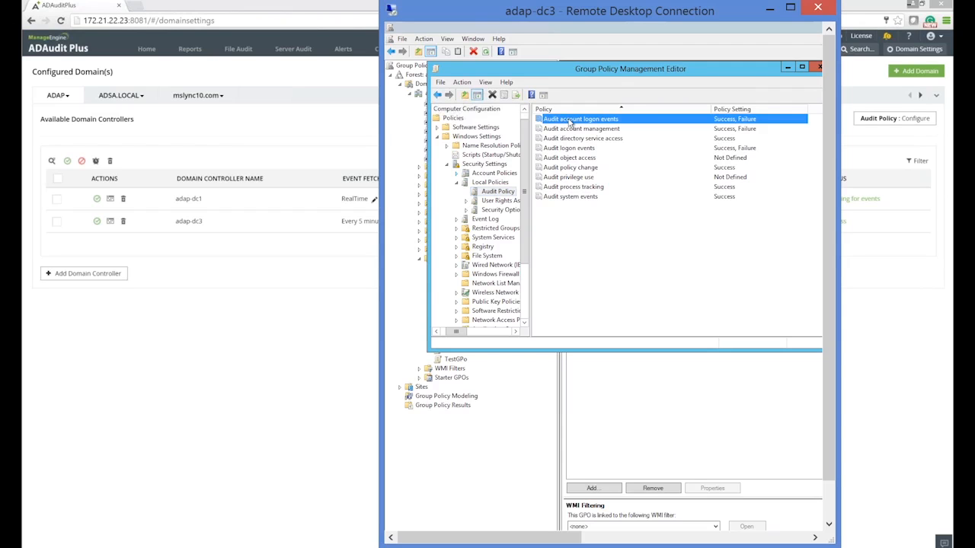
{"action": "double_click", "coordinate": [568, 120]}
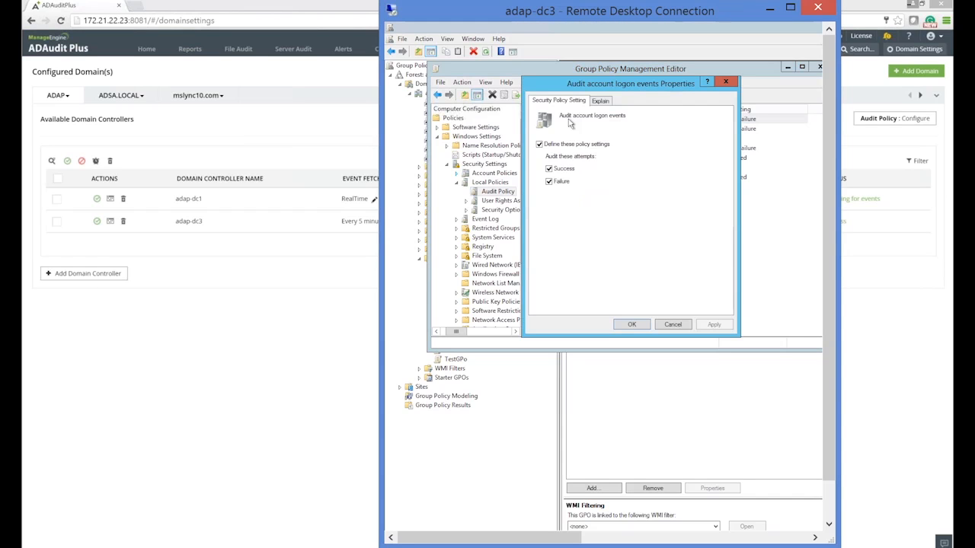
{"action": "left_click", "coordinate": [725, 81]}
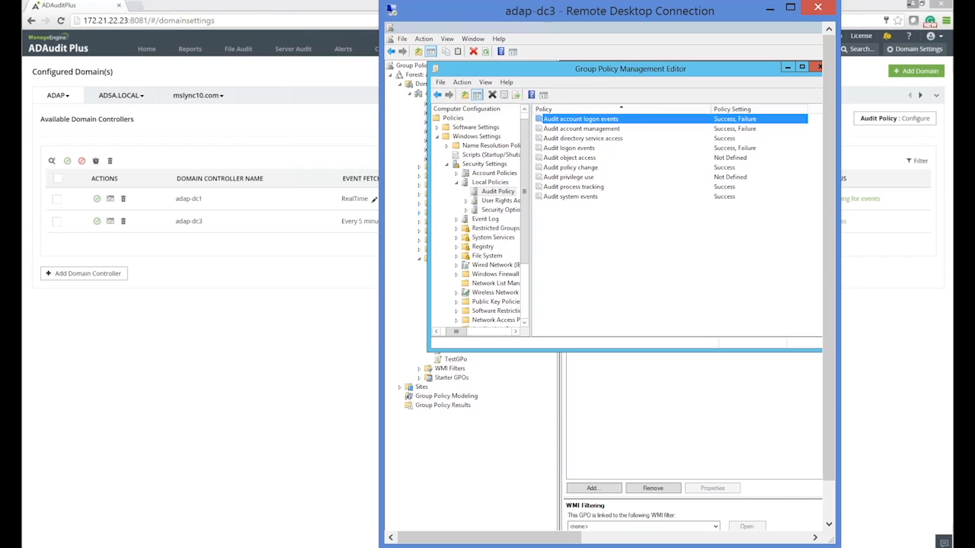
{"action": "left_click", "coordinate": [611, 142]}
{"action": "double_click", "coordinate": [562, 150]}
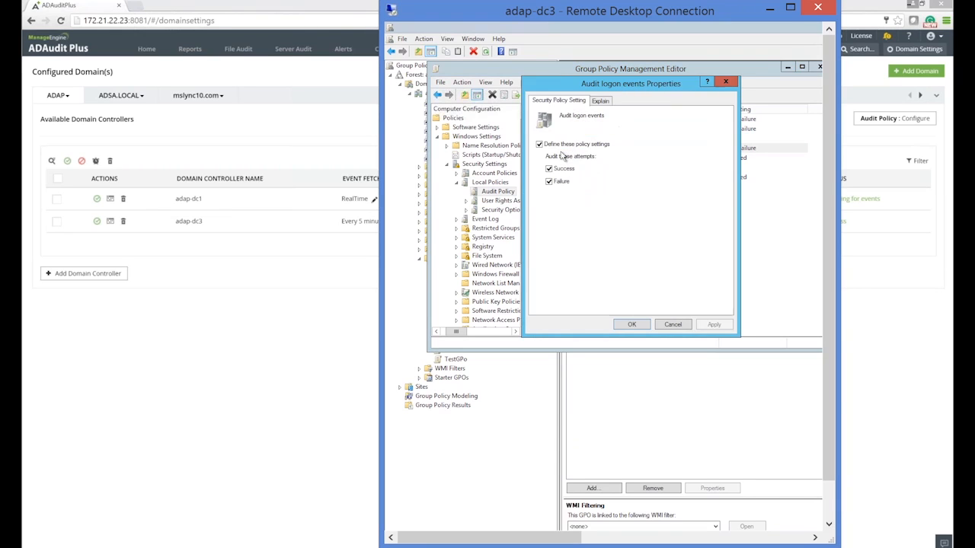
{"action": "key", "text": "Escape"}
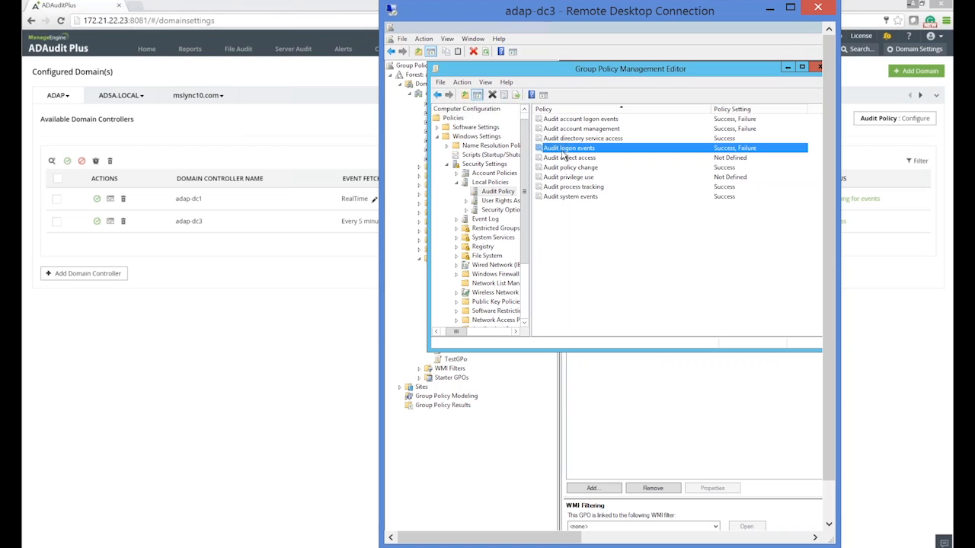
- Widen the adap-dc3 remote session window on both sides and close the Group Policy Management Editor
{"action": "mouse_move", "coordinate": [11, 272]}
{"action": "left_click_drag", "start_coordinate": [378, 223], "coordinate": [273, 214]}
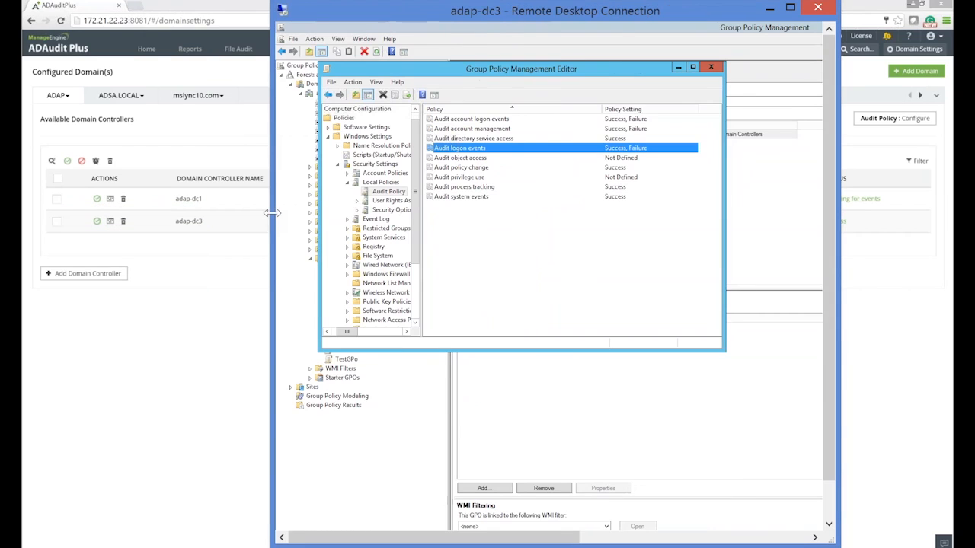
{"action": "left_click_drag", "start_coordinate": [838, 255], "coordinate": [891, 254]}
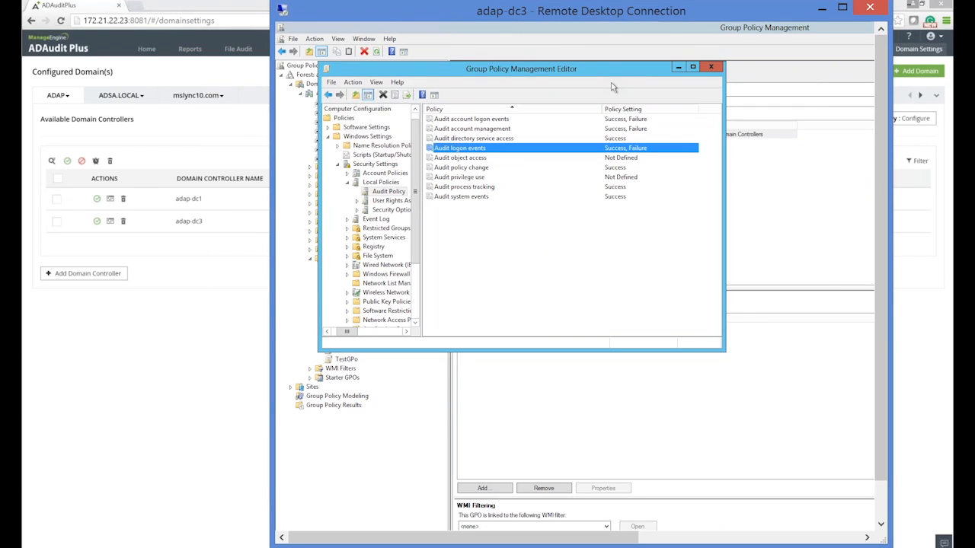
{"action": "left_click", "coordinate": [710, 69]}
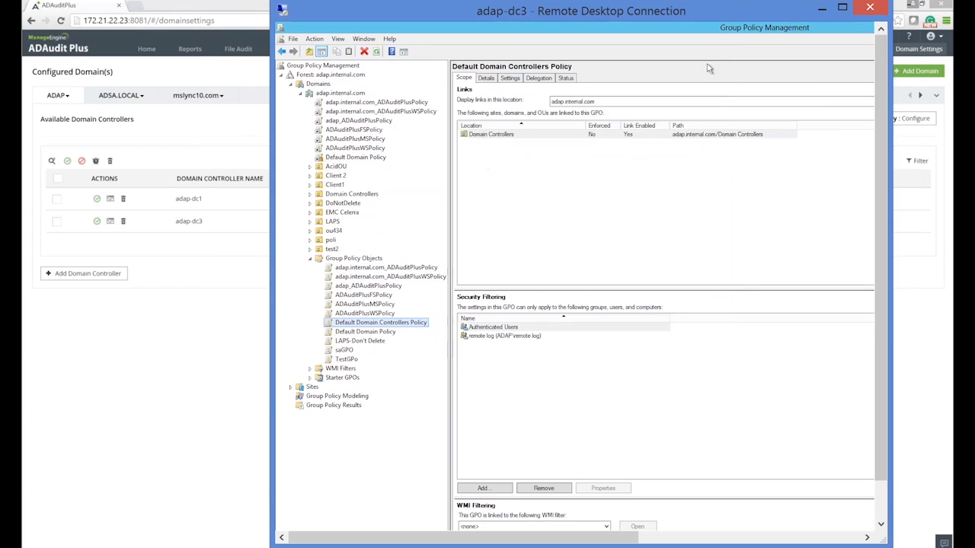
- Collapse the forest tree and expand it again through Domains and adap.internal.com down to the Group Policy Objects
{"action": "left_click", "coordinate": [298, 84]}
{"action": "left_click", "coordinate": [282, 75]}
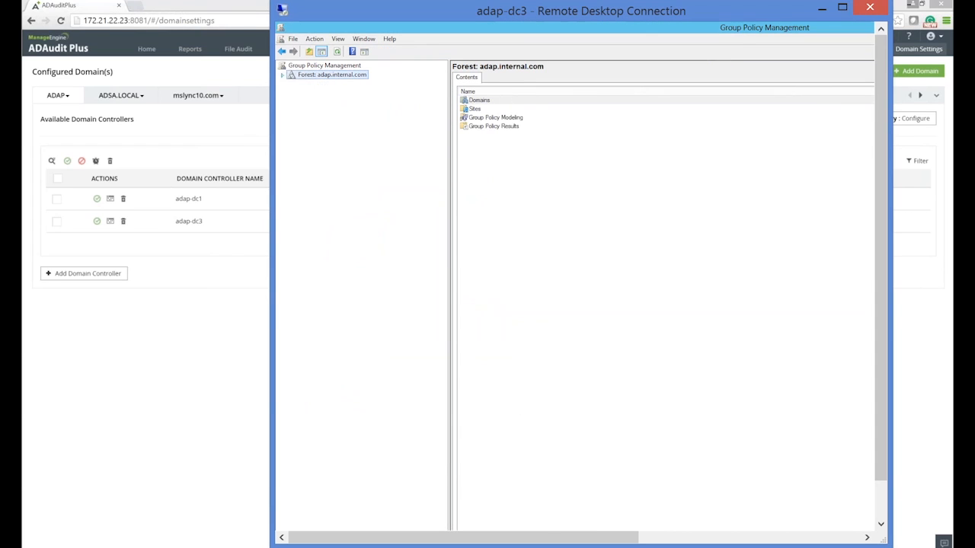
{"action": "left_click", "coordinate": [283, 75]}
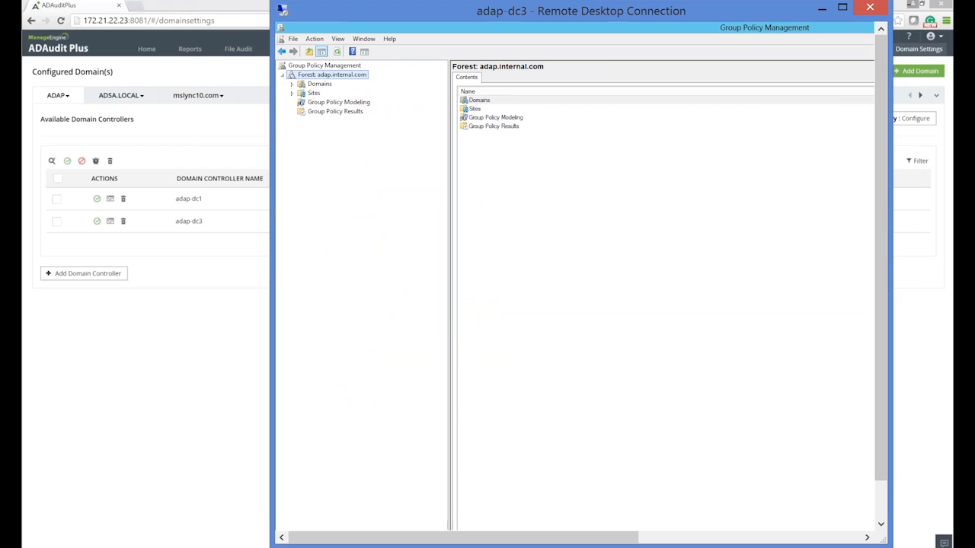
{"action": "left_click", "coordinate": [293, 84]}
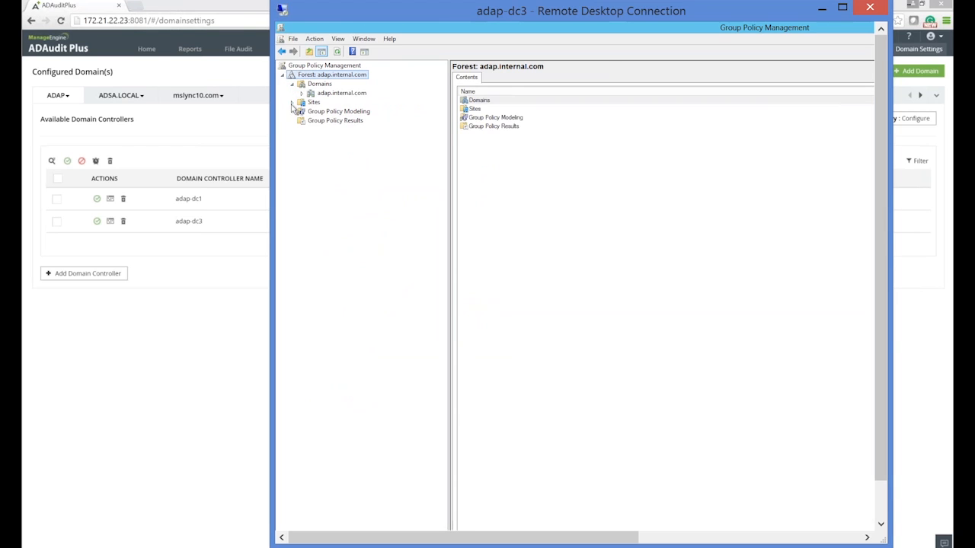
{"action": "left_click", "coordinate": [302, 93]}
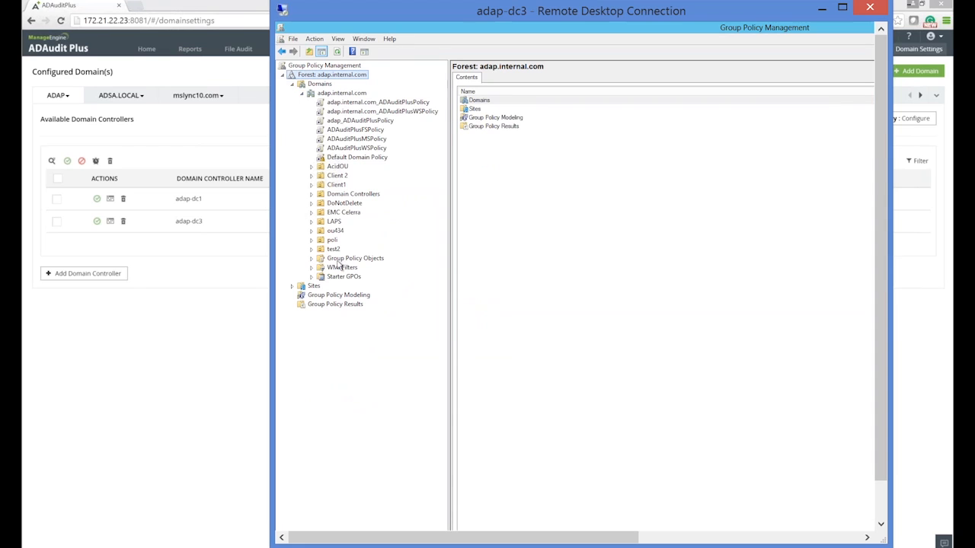
{"action": "left_click", "coordinate": [312, 258]}
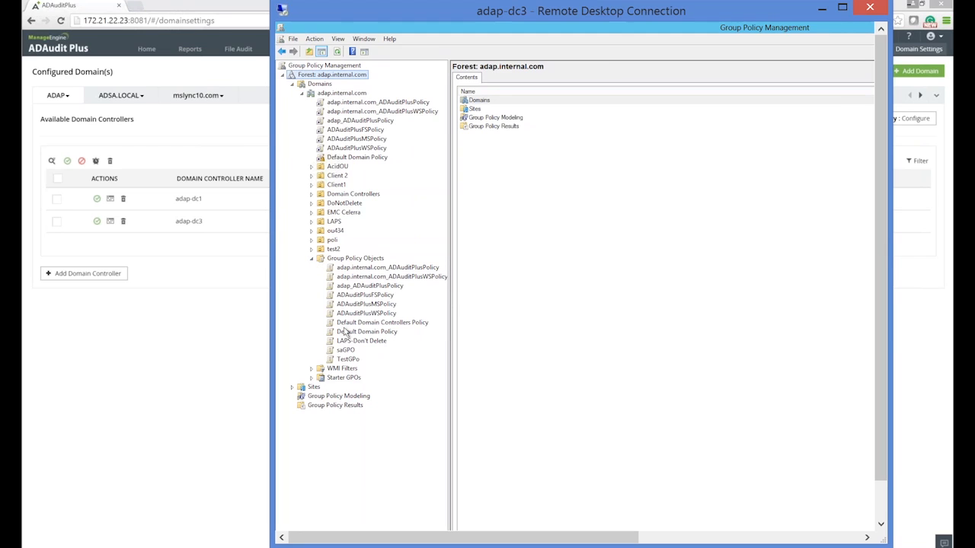
- Open Default Domain Controllers Policy from Group Policy Objects for editing
{"action": "left_click", "coordinate": [386, 323]}
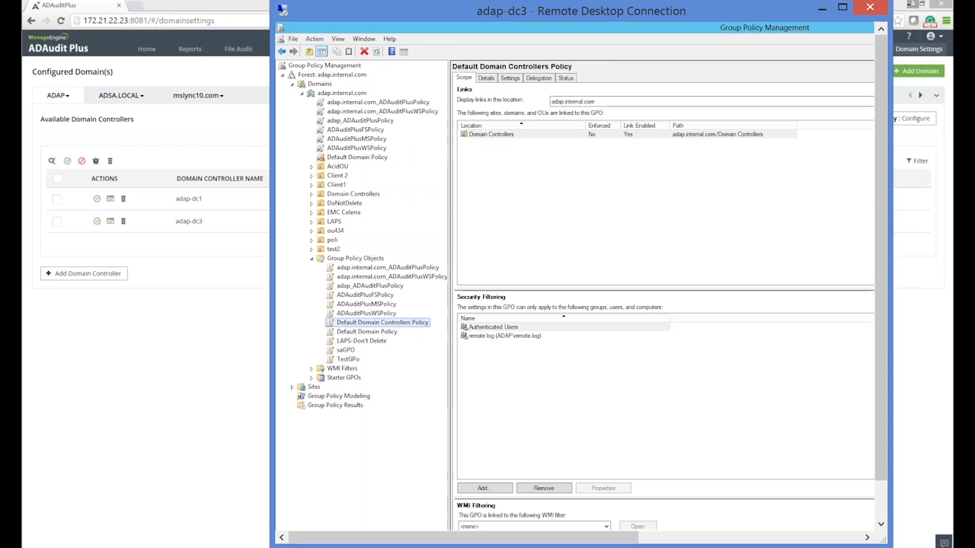
{"action": "right_click", "coordinate": [385, 323]}
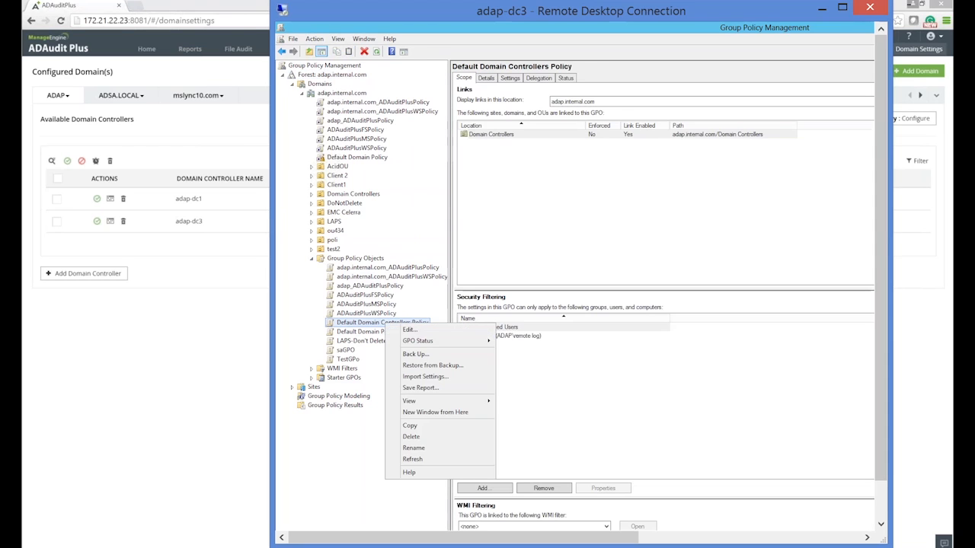
{"action": "left_click", "coordinate": [406, 330]}
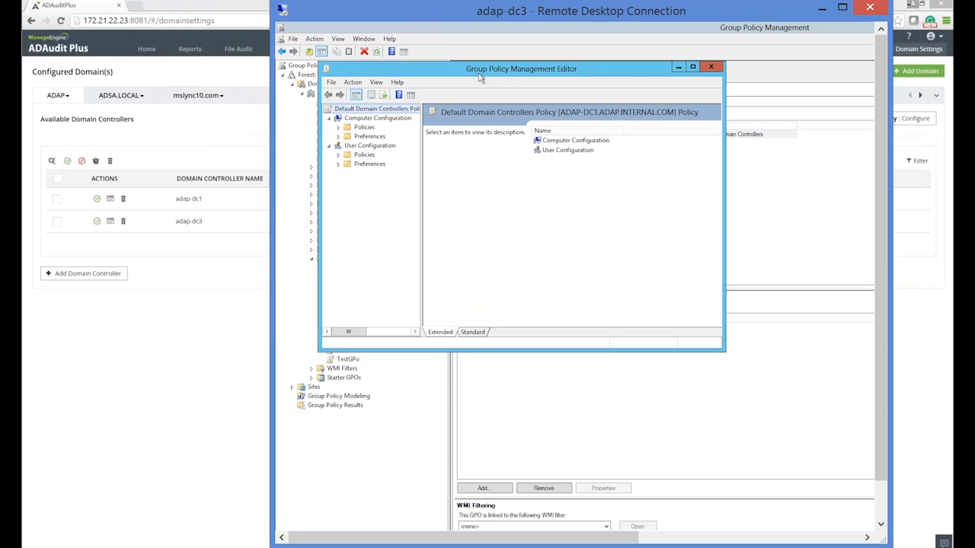
- Expand Policies, Windows Settings and Security Settings under Computer Configuration, and widen the editor's tree to show the full names
{"action": "left_click", "coordinate": [340, 130]}
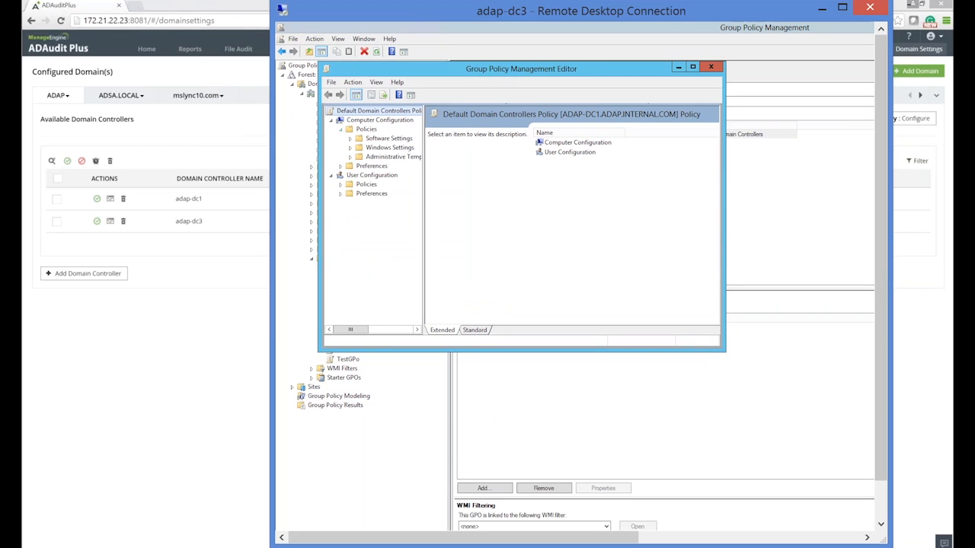
{"action": "left_click", "coordinate": [349, 147]}
{"action": "left_click", "coordinate": [350, 147]}
{"action": "left_click", "coordinate": [350, 148]}
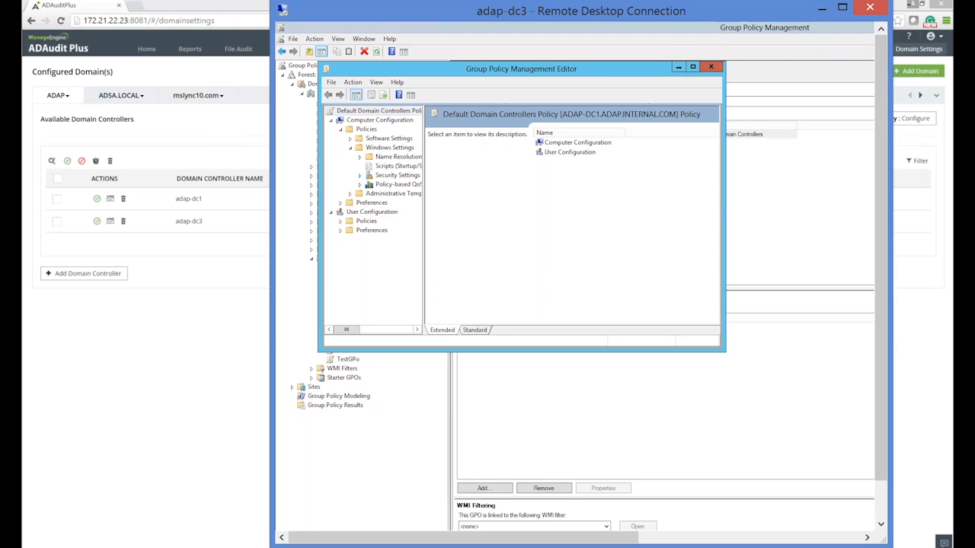
{"action": "left_click", "coordinate": [359, 175]}
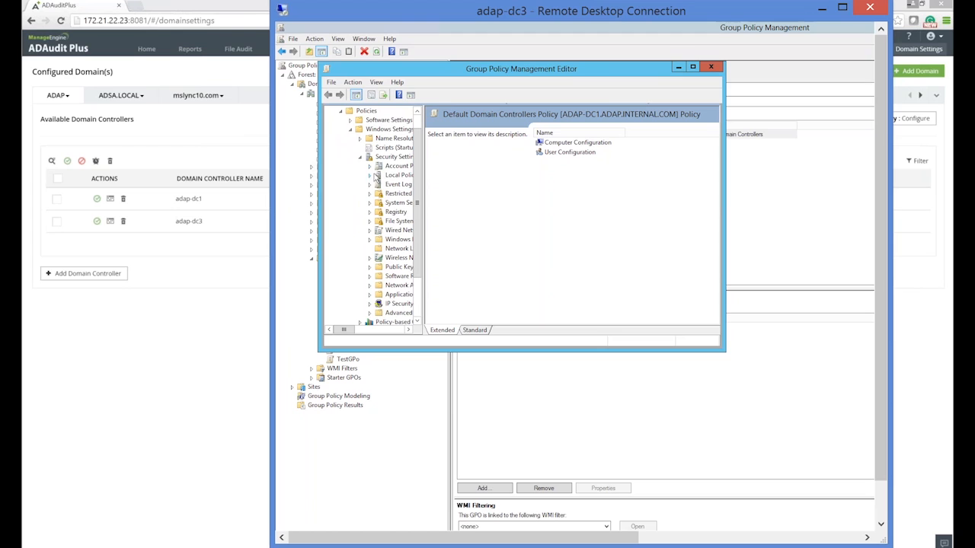
{"action": "left_click_drag", "start_coordinate": [346, 330], "coordinate": [362, 333]}
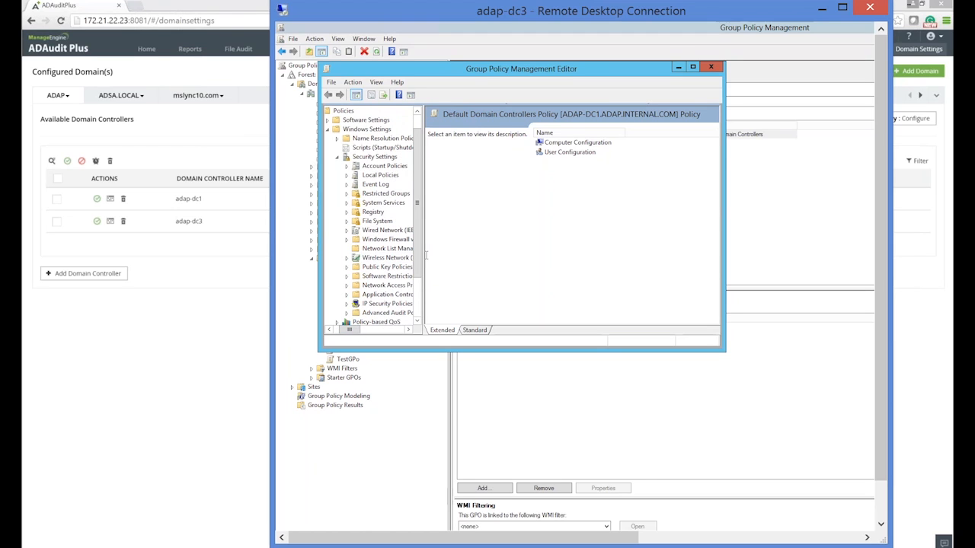
{"action": "left_click_drag", "start_coordinate": [427, 261], "coordinate": [538, 271]}
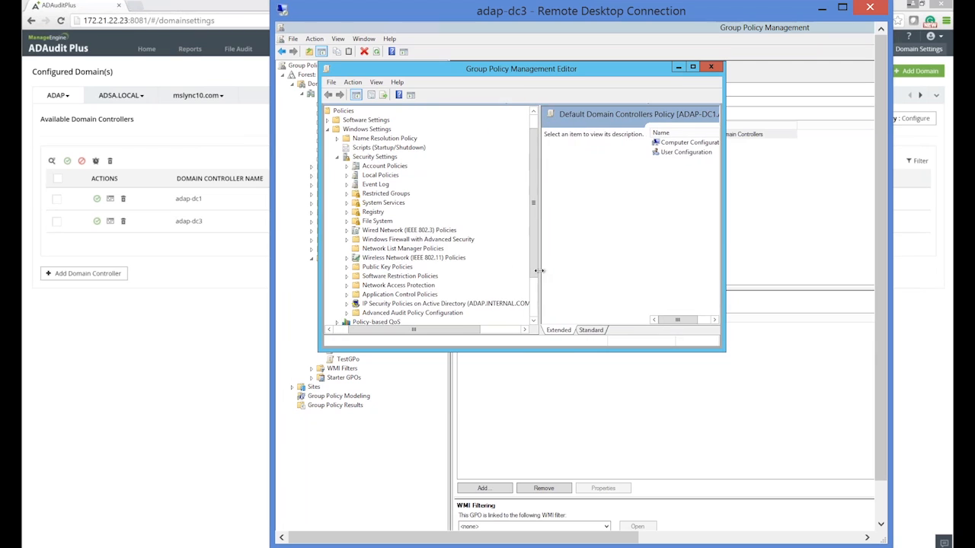
- Display the Audit Policy entries under Local Policies, resizing the tree and editor window so the Policy Setting column fits
{"action": "left_click", "coordinate": [347, 166]}
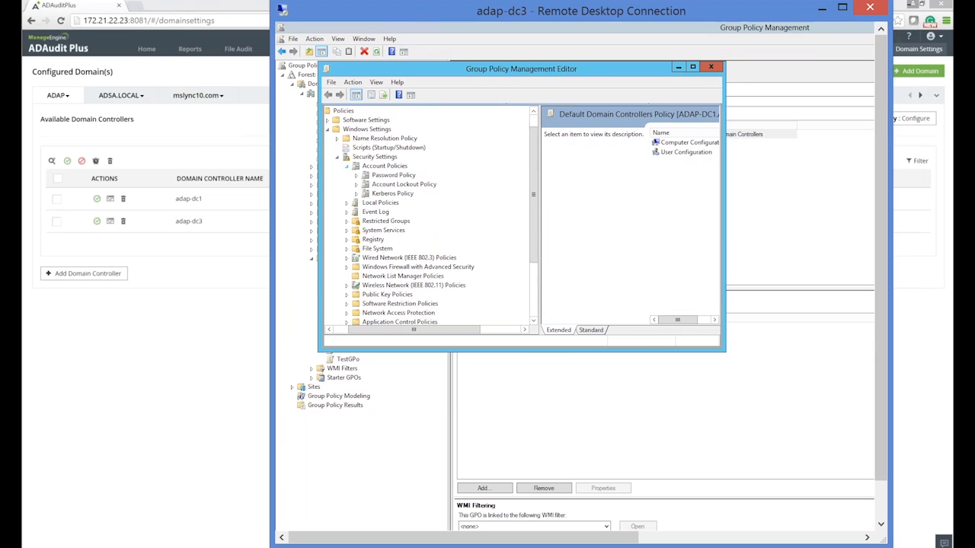
{"action": "left_click", "coordinate": [395, 167]}
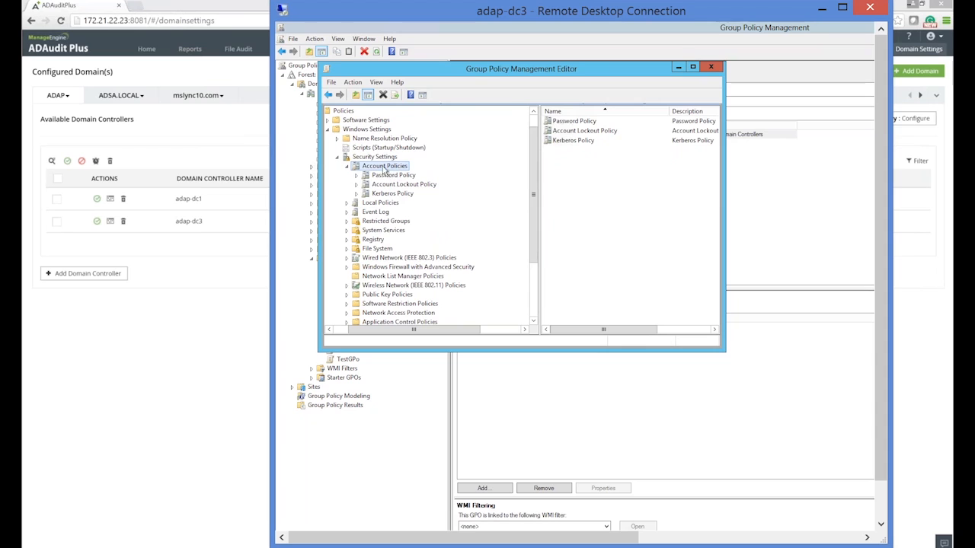
{"action": "left_click", "coordinate": [346, 167]}
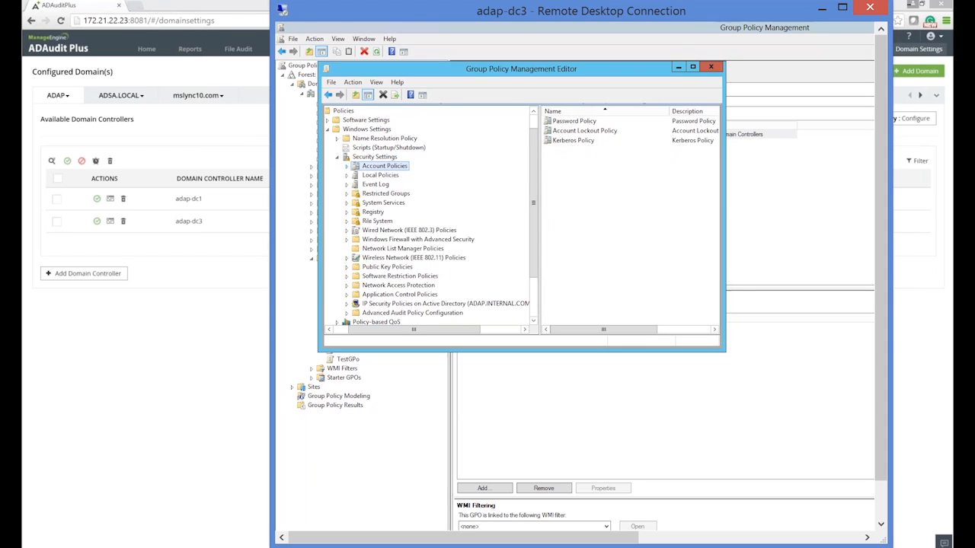
{"action": "left_click", "coordinate": [346, 176]}
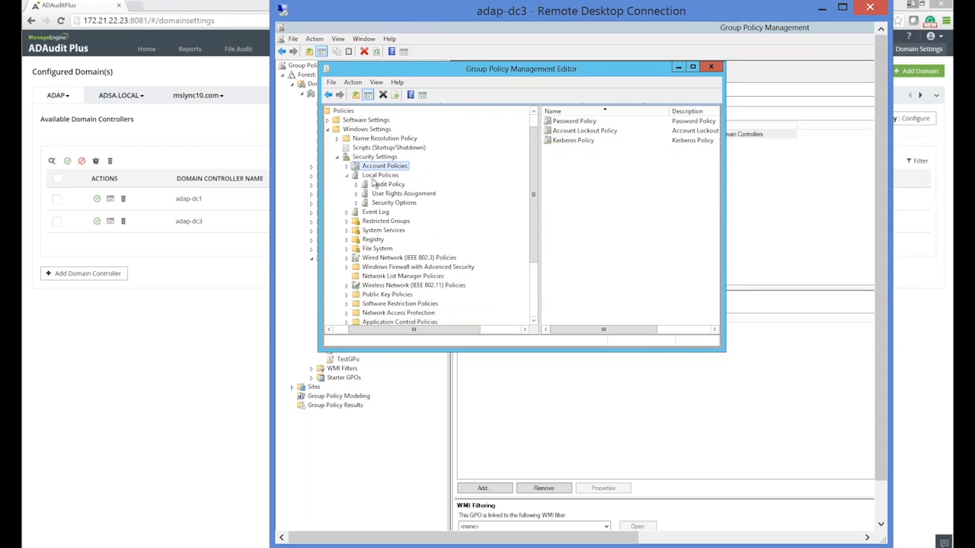
{"action": "left_click", "coordinate": [375, 185]}
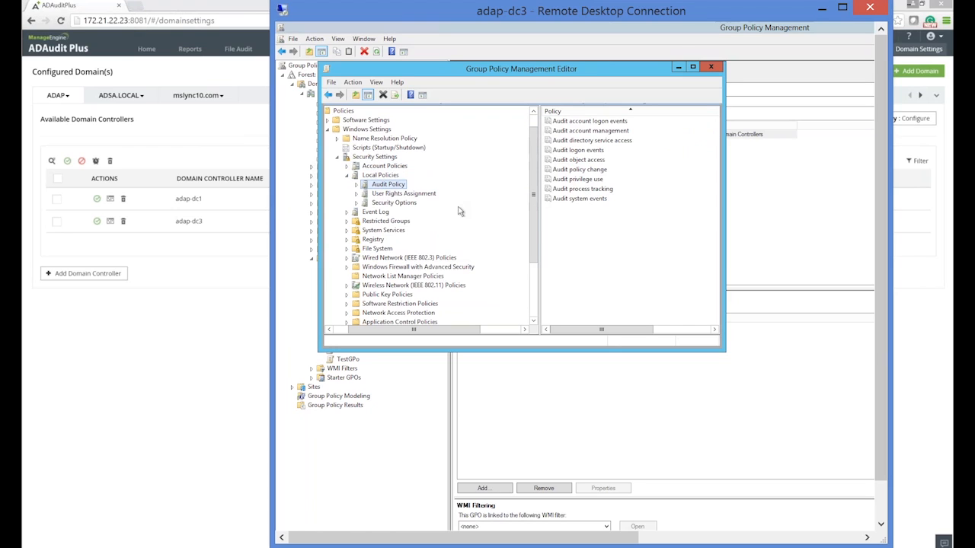
{"action": "left_click_drag", "start_coordinate": [541, 221], "coordinate": [478, 220]}
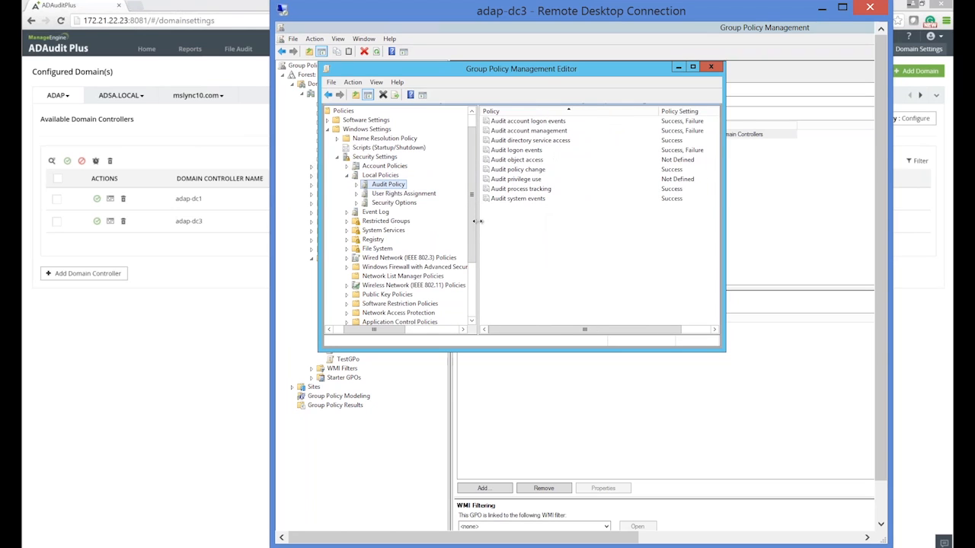
{"action": "left_click_drag", "start_coordinate": [725, 220], "coordinate": [794, 220]}
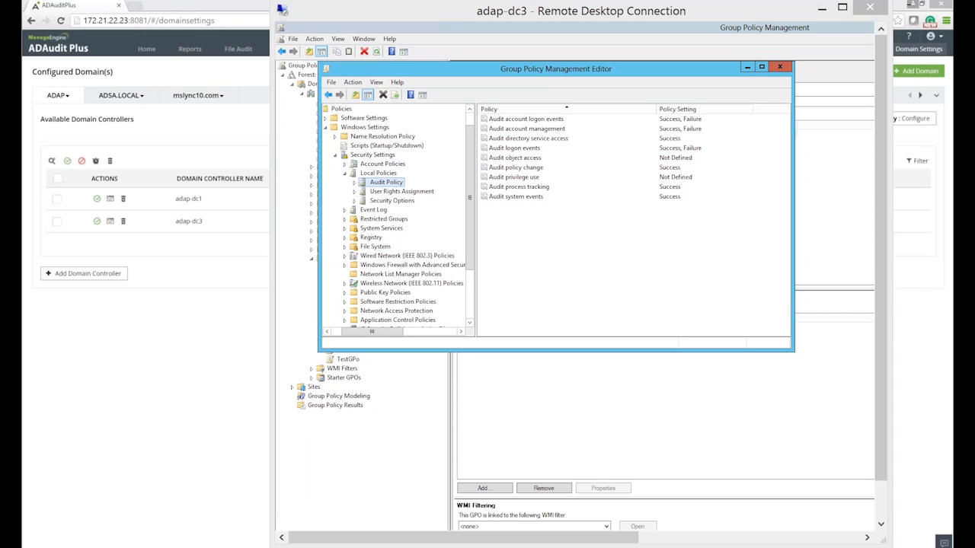
{"action": "left_click", "coordinate": [568, 257]}
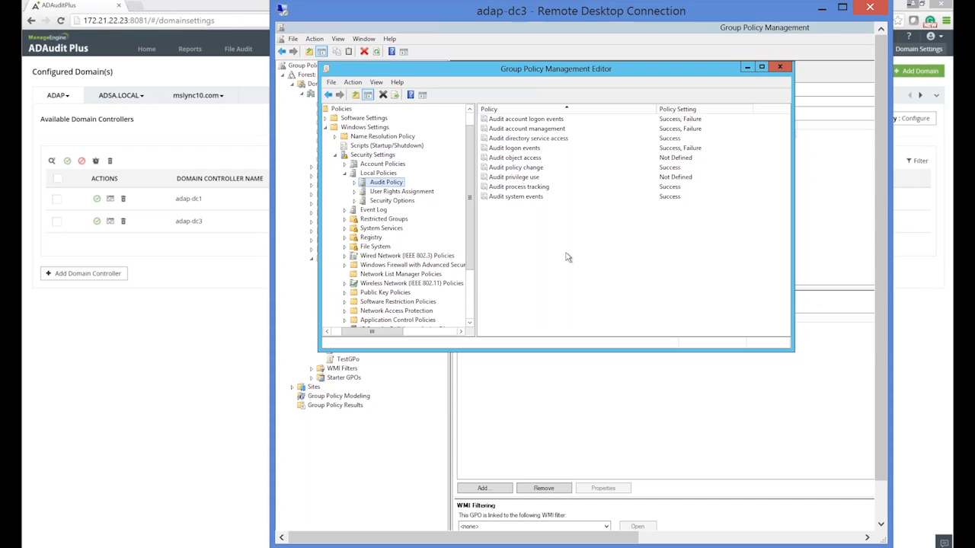
- Minimize the Group Policy Management Editor and bring the adap-dc3 remote session to full screen
{"action": "left_click", "coordinate": [746, 67]}
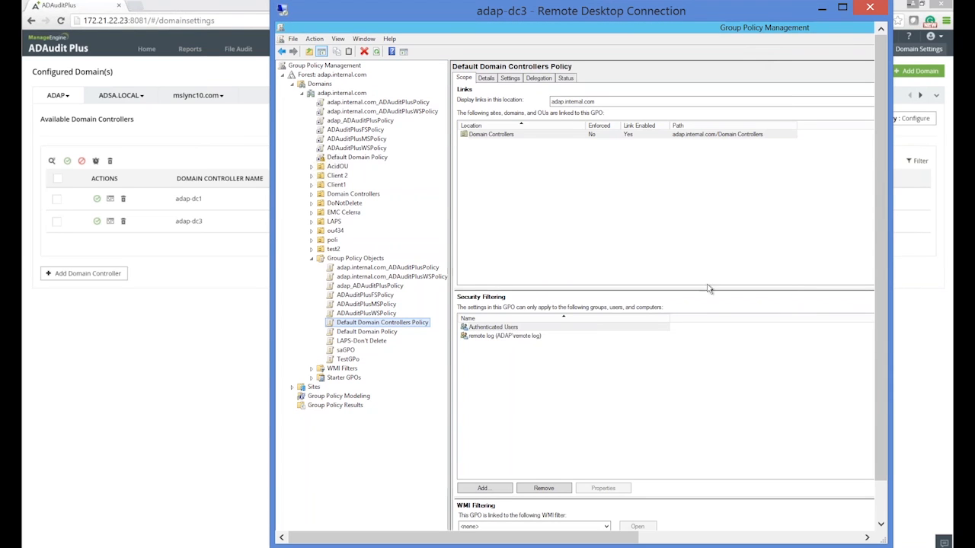
{"action": "double_click", "coordinate": [752, 11]}
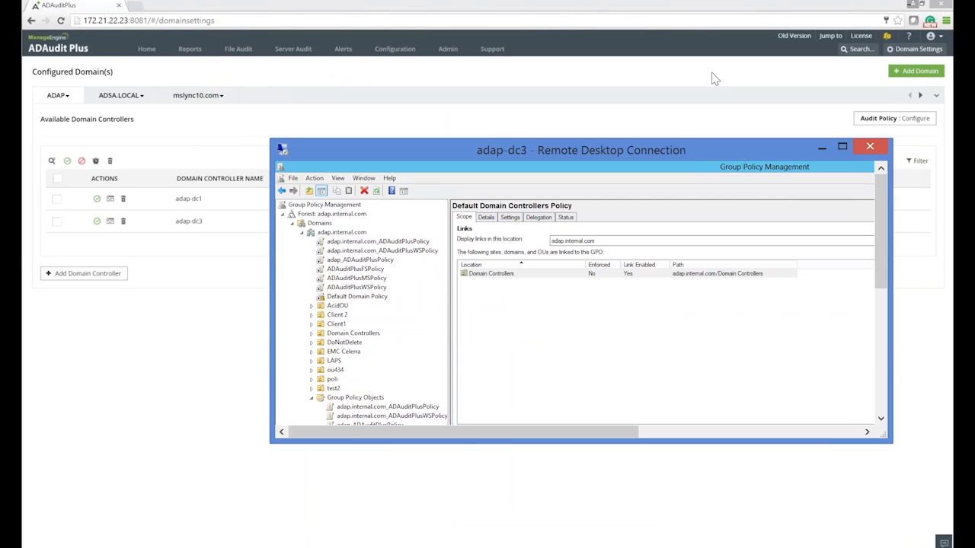
{"action": "left_click", "coordinate": [842, 146]}
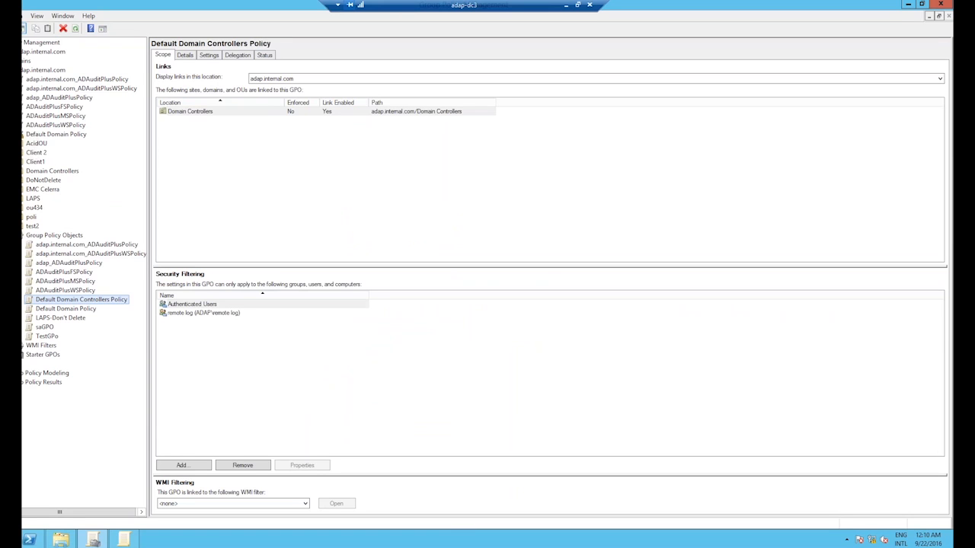
- Minimize Group Policy Management and bring up the remote server's Start screen
{"action": "left_click", "coordinate": [907, 6]}
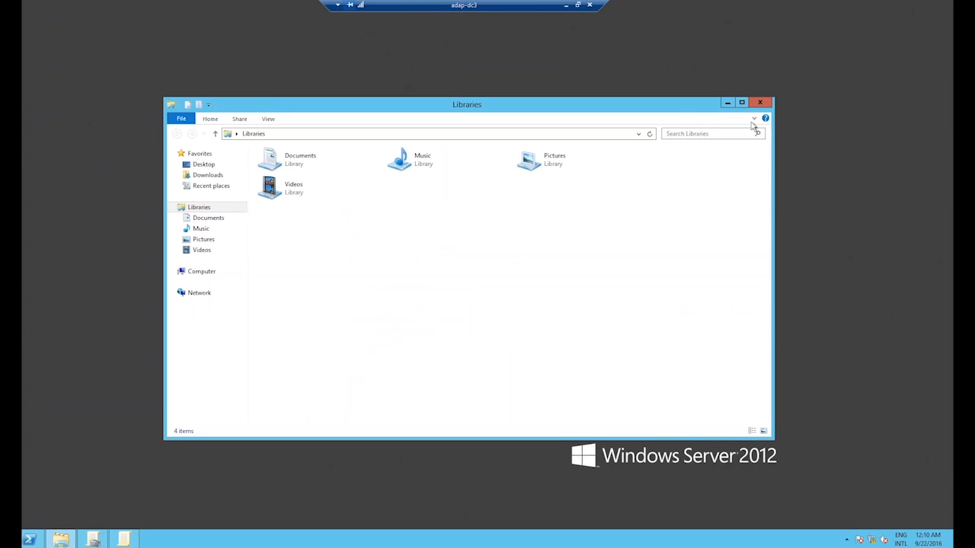
{"action": "mouse_move", "coordinate": [23, 544]}
{"action": "left_click", "coordinate": [29, 457]}
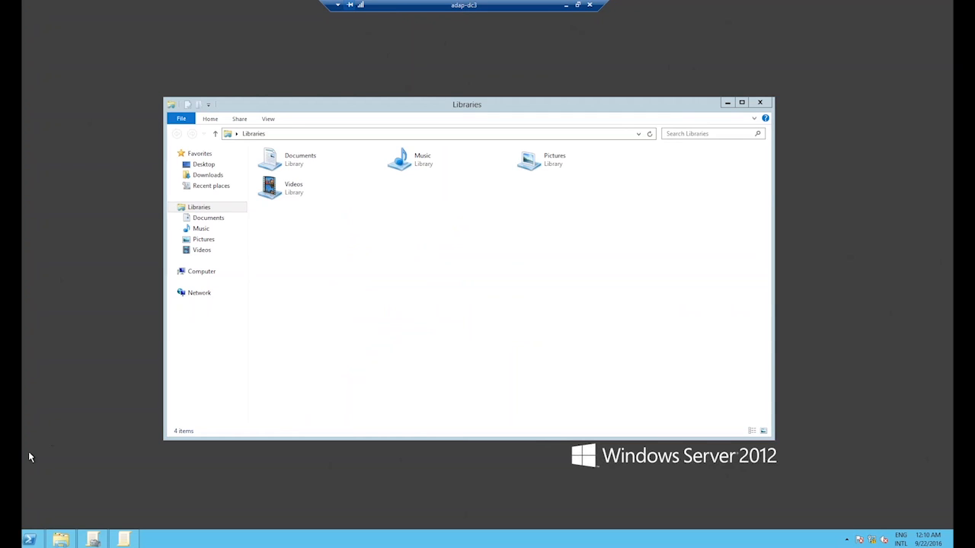
{"action": "key", "text": "super"}
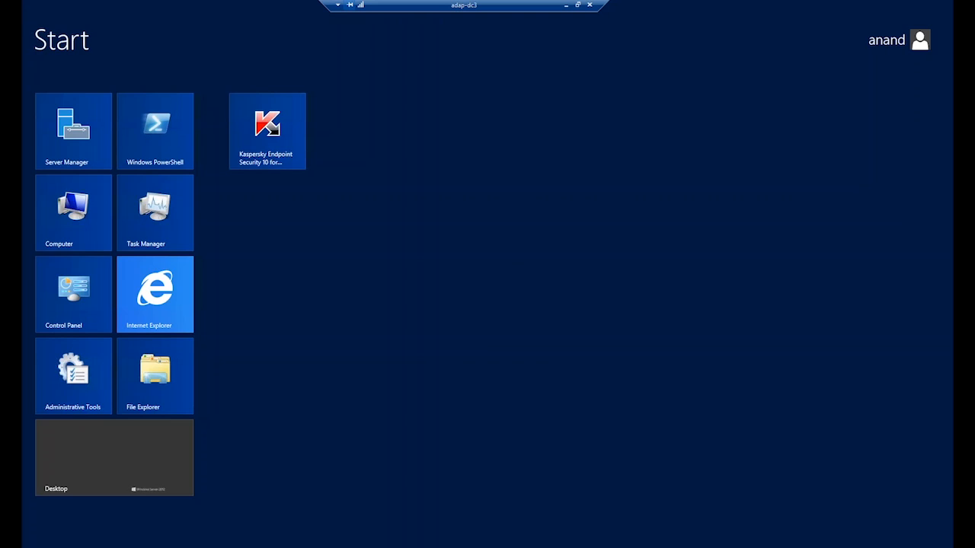
- Find dsa.msc on the remote server and run it as administrator
{"action": "type", "text": "dsa.msc"}
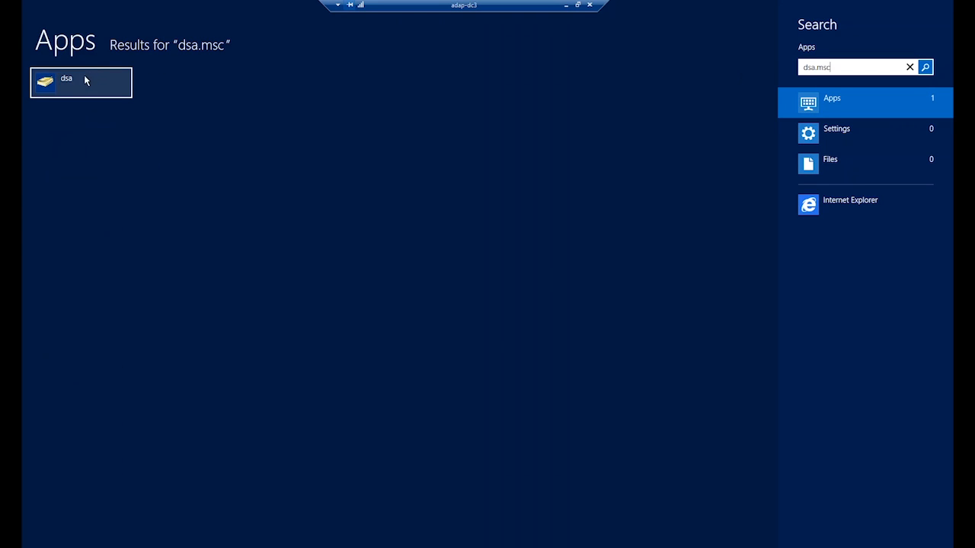
{"action": "right_click", "coordinate": [72, 82]}
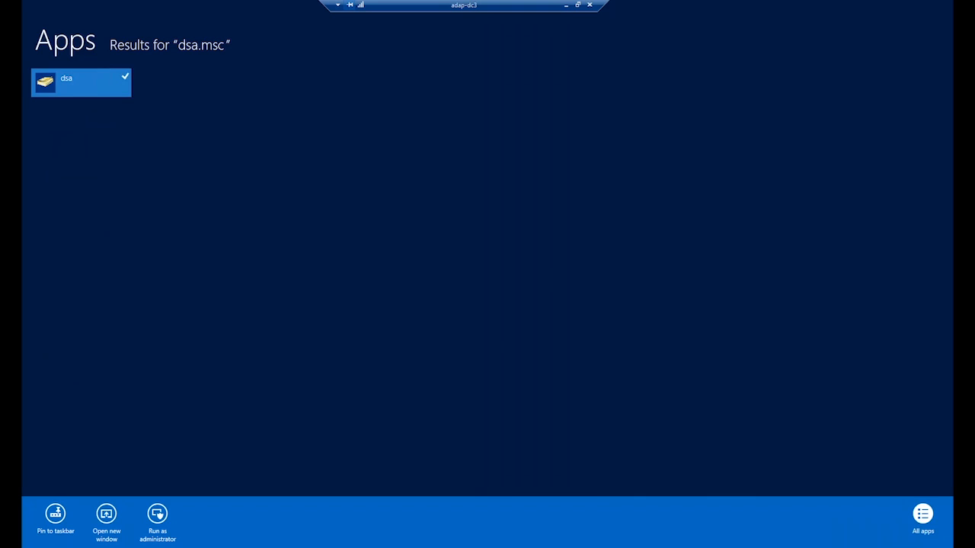
{"action": "left_click", "coordinate": [158, 521]}
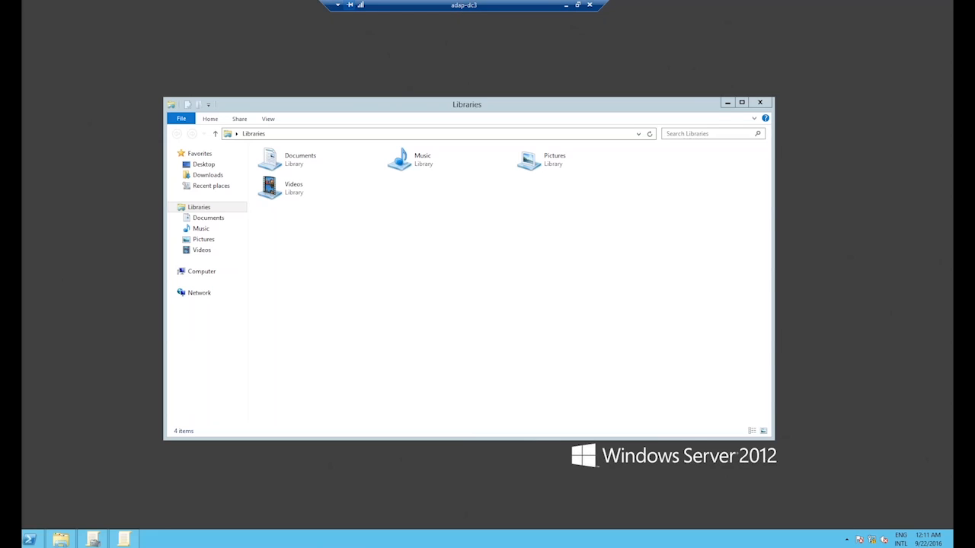
- Close the Group Policy Management Editor and Group Policy Management windows on the remote server
{"action": "left_click", "coordinate": [93, 540]}
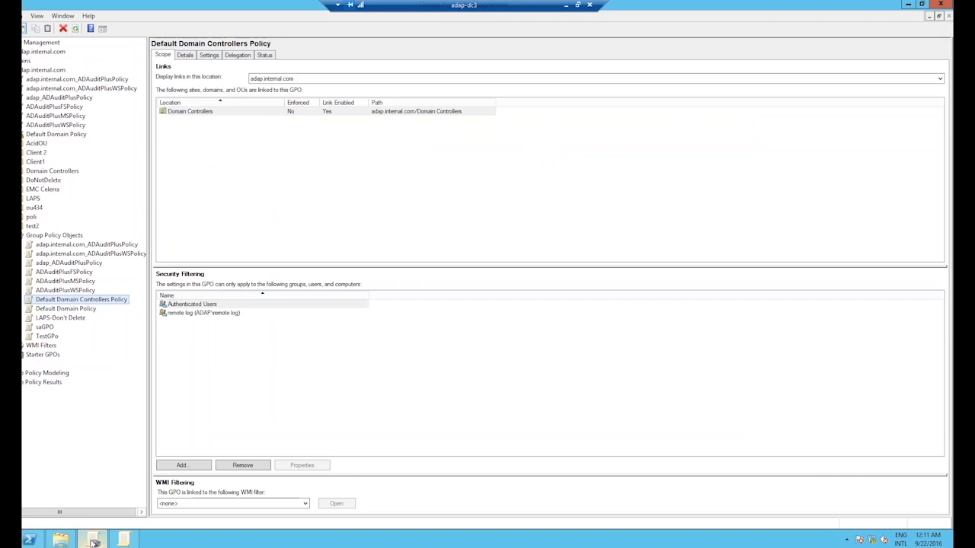
{"action": "left_click", "coordinate": [93, 541]}
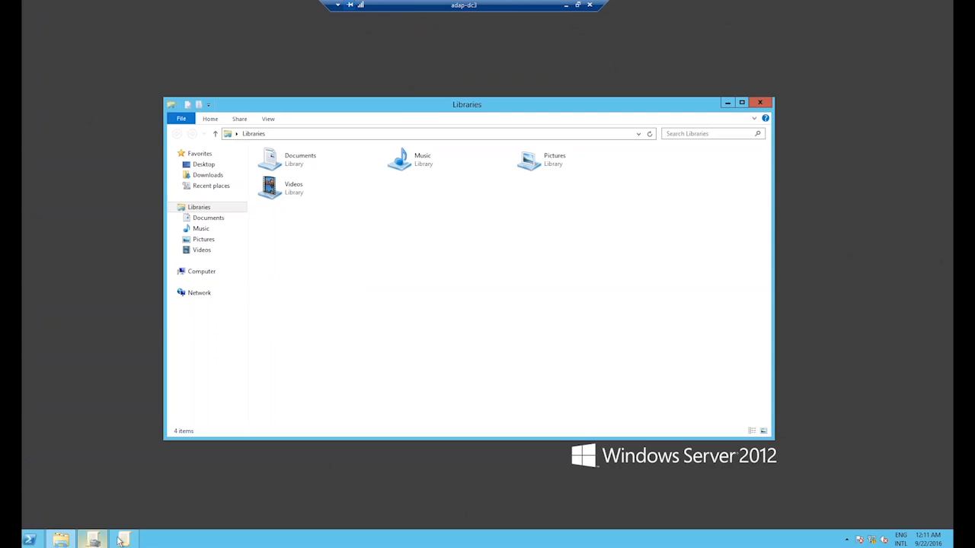
{"action": "left_click", "coordinate": [122, 541]}
{"action": "left_click", "coordinate": [122, 540]}
{"action": "left_click", "coordinate": [122, 541]}
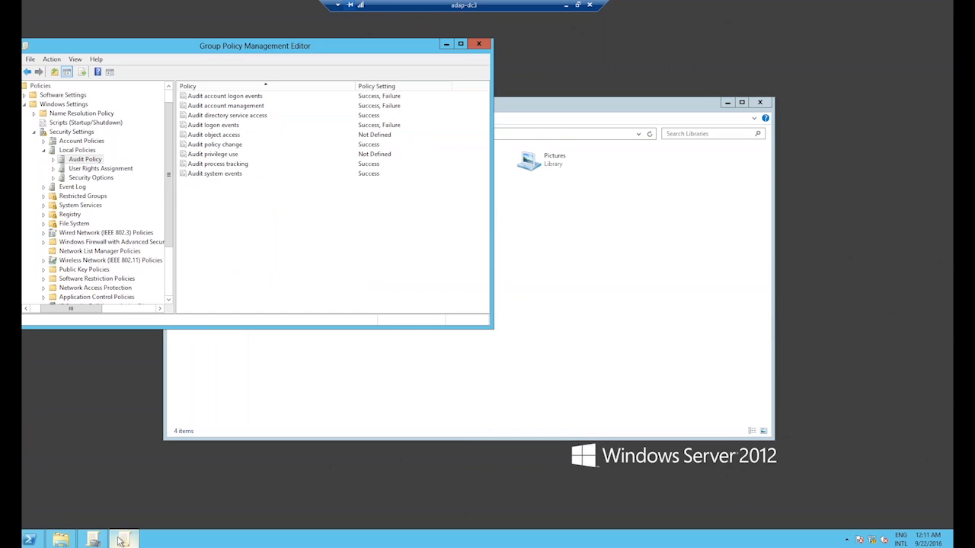
{"action": "left_click", "coordinate": [119, 541]}
{"action": "right_click", "coordinate": [124, 540]}
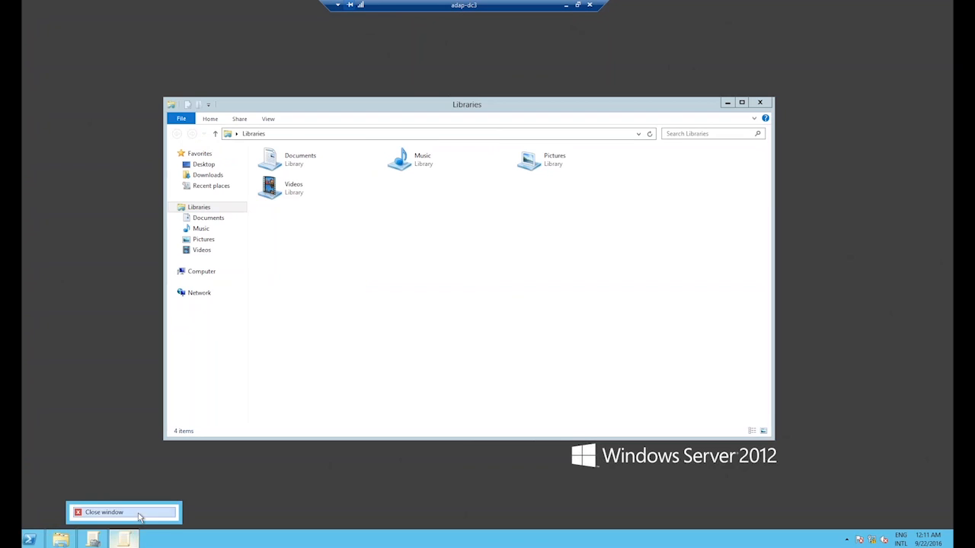
{"action": "left_click", "coordinate": [140, 516]}
{"action": "right_click", "coordinate": [95, 540]}
{"action": "left_click", "coordinate": [99, 513]}
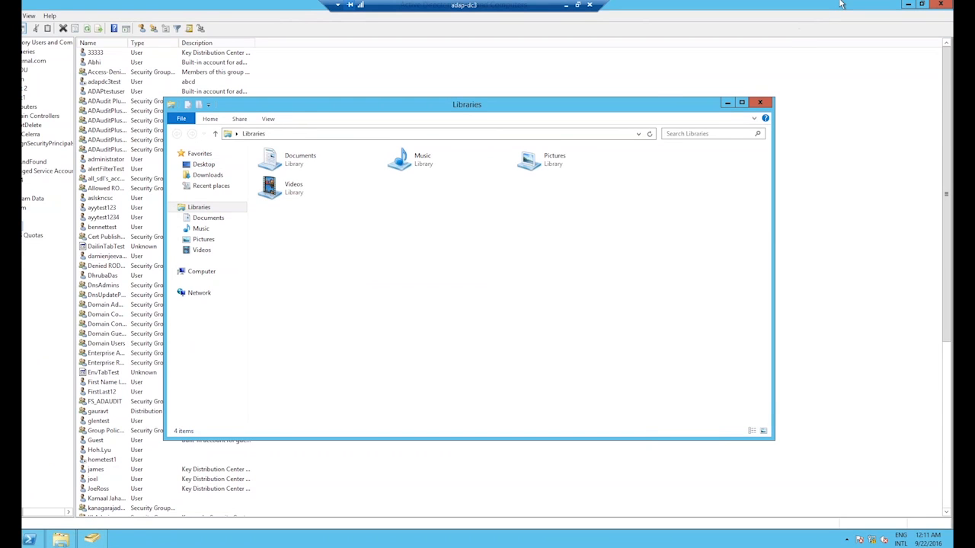
- Restore the adap-dc3 session to a window, select the adap.internal.com domain and enlarge the window to nearly full screen height
{"action": "left_click", "coordinate": [578, 5]}
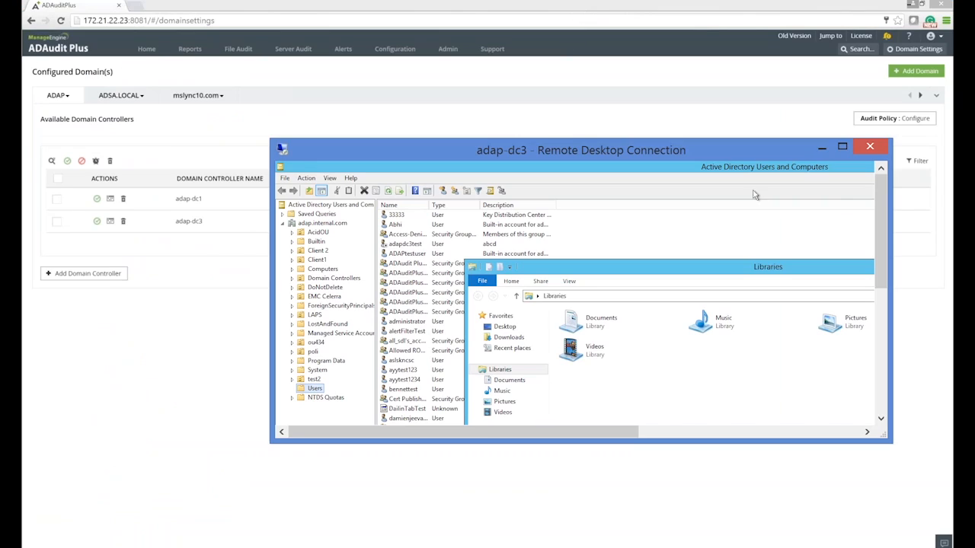
{"action": "left_click", "coordinate": [312, 223]}
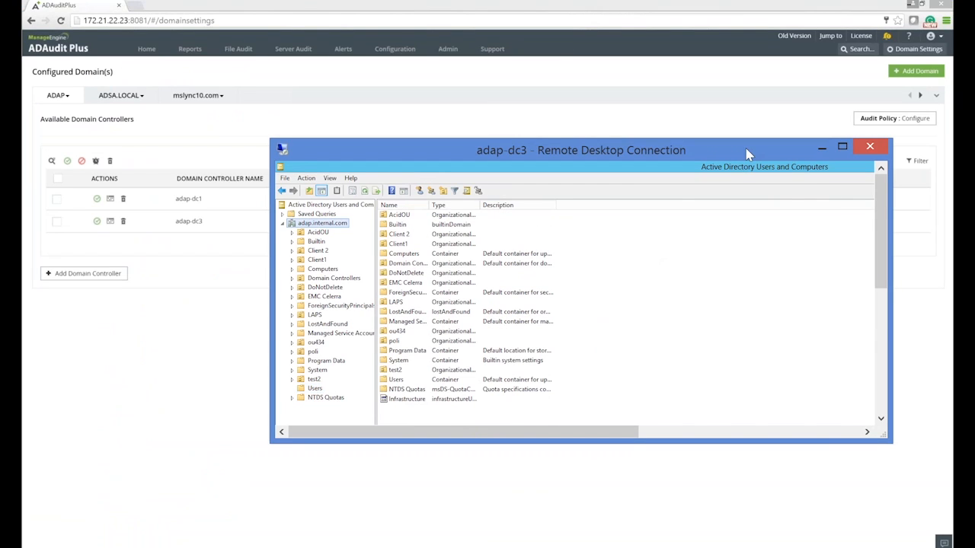
{"action": "left_click_drag", "start_coordinate": [887, 438], "coordinate": [893, 545]}
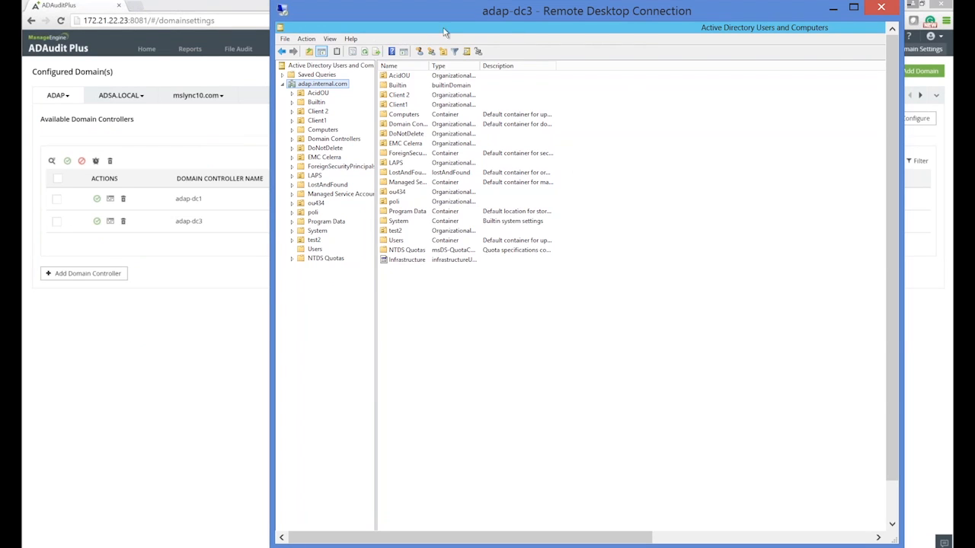
- Check the Advanced Features view option and look at the general properties of the adap.internal.com domain
{"action": "left_click", "coordinate": [330, 38]}
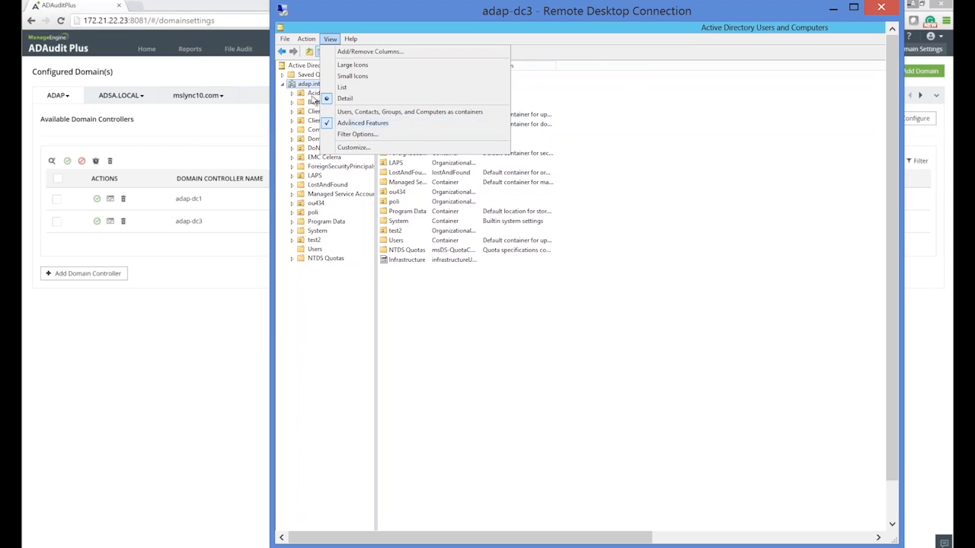
{"action": "left_click", "coordinate": [303, 88]}
{"action": "right_click", "coordinate": [304, 88]}
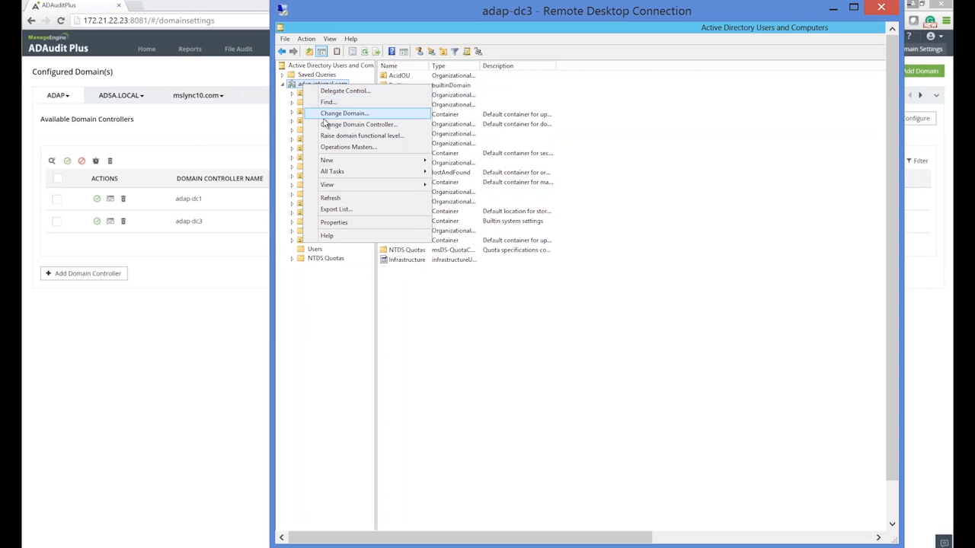
{"action": "left_click", "coordinate": [341, 222]}
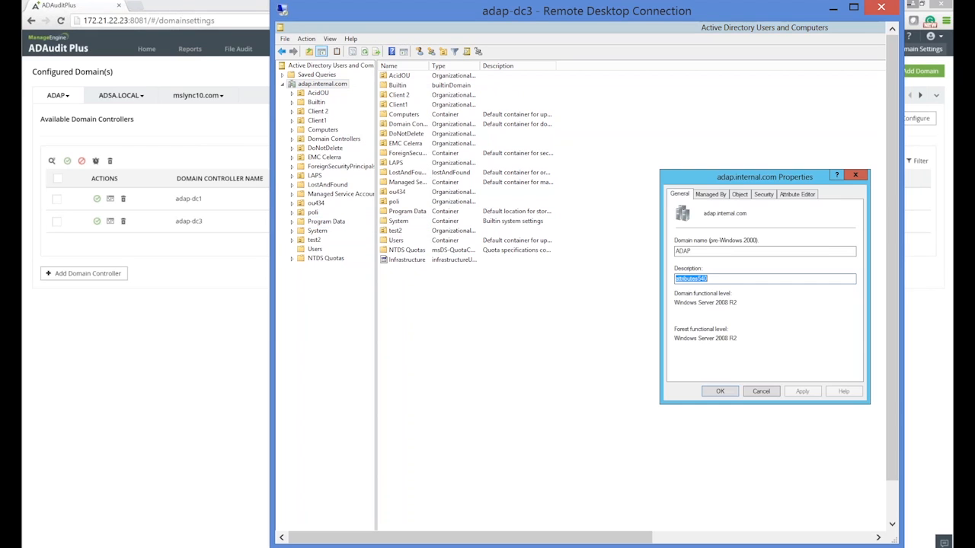
{"action": "left_click_drag", "start_coordinate": [814, 175], "coordinate": [662, 119]}
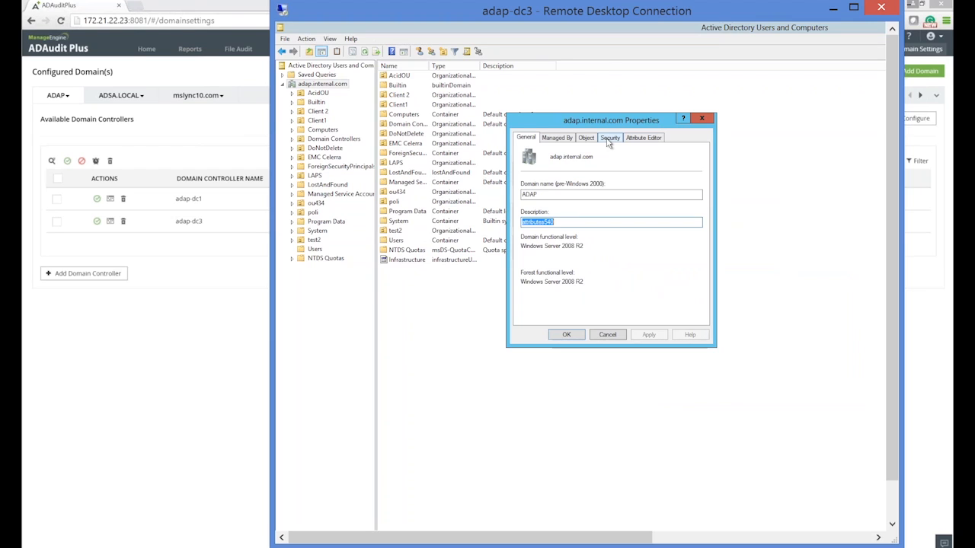
{"action": "left_click", "coordinate": [701, 118]}
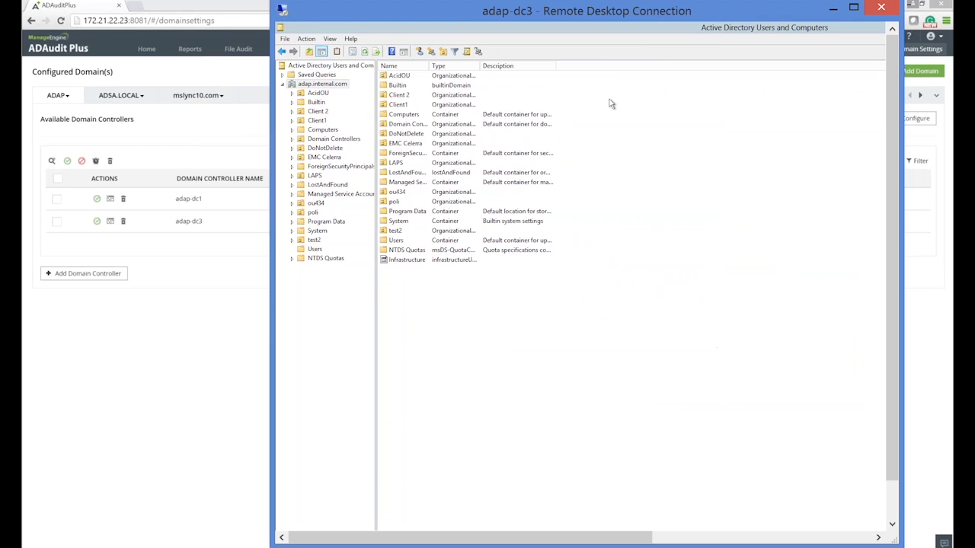
- Display the auditing entries in the advanced security settings of the adap.internal.com domain, moving the dialog fully into view
{"action": "left_click", "coordinate": [329, 40]}
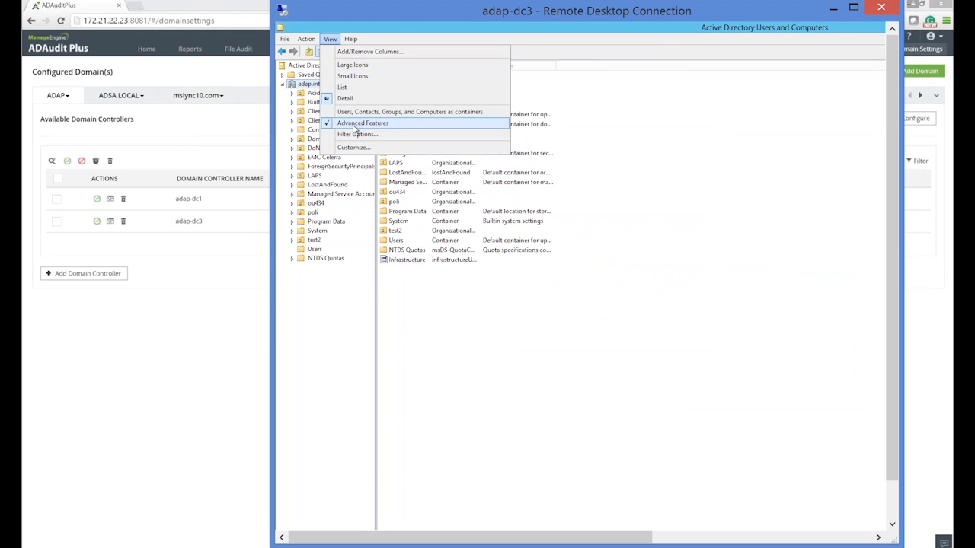
{"action": "left_click", "coordinate": [302, 89]}
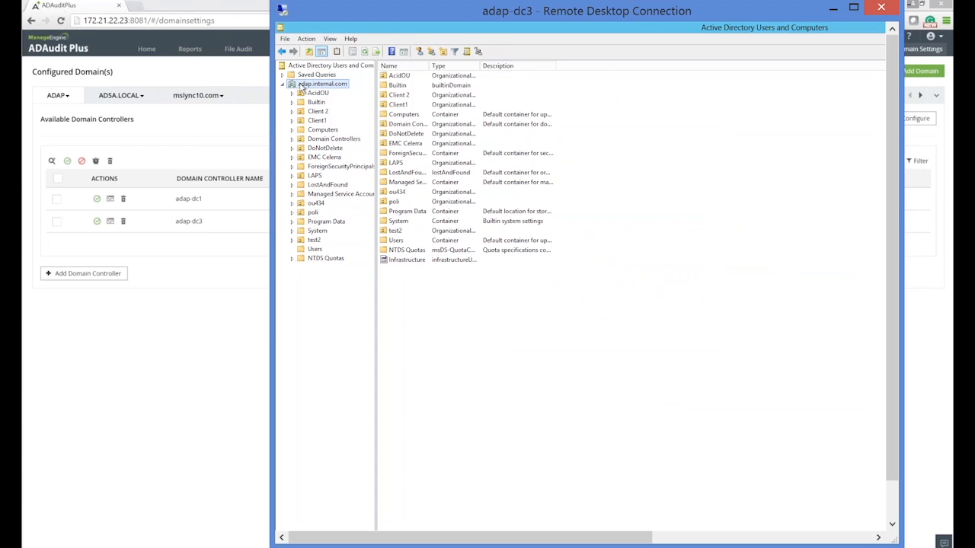
{"action": "right_click", "coordinate": [302, 88]}
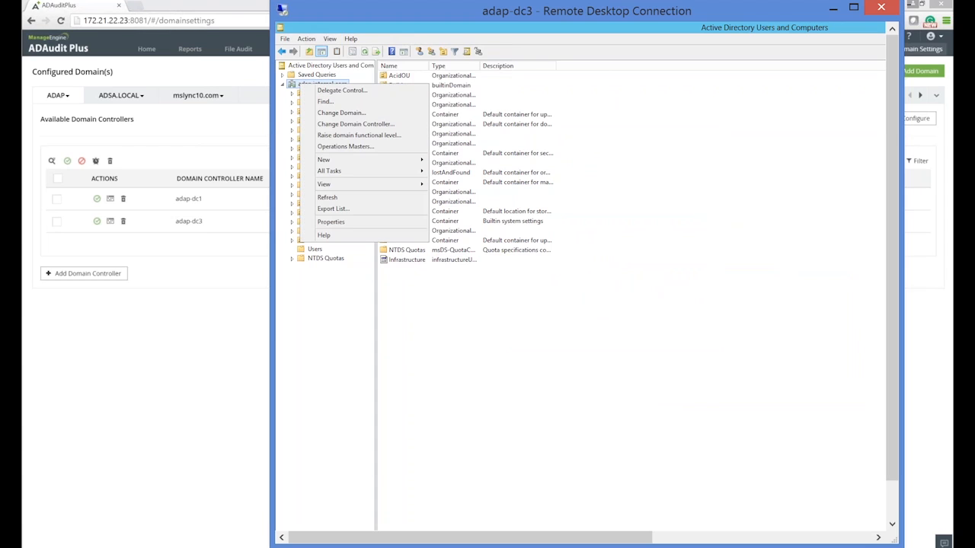
{"action": "left_click", "coordinate": [330, 222]}
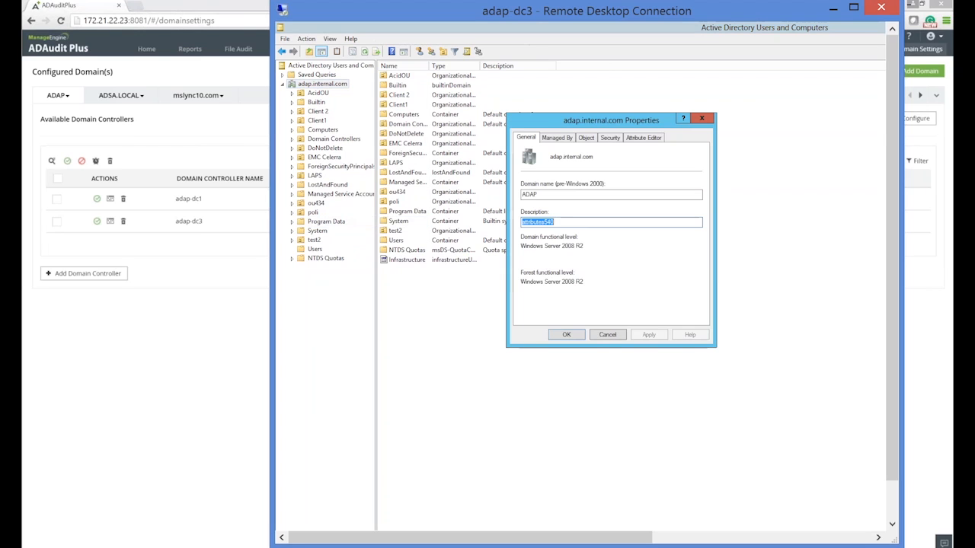
{"action": "left_click", "coordinate": [610, 138]}
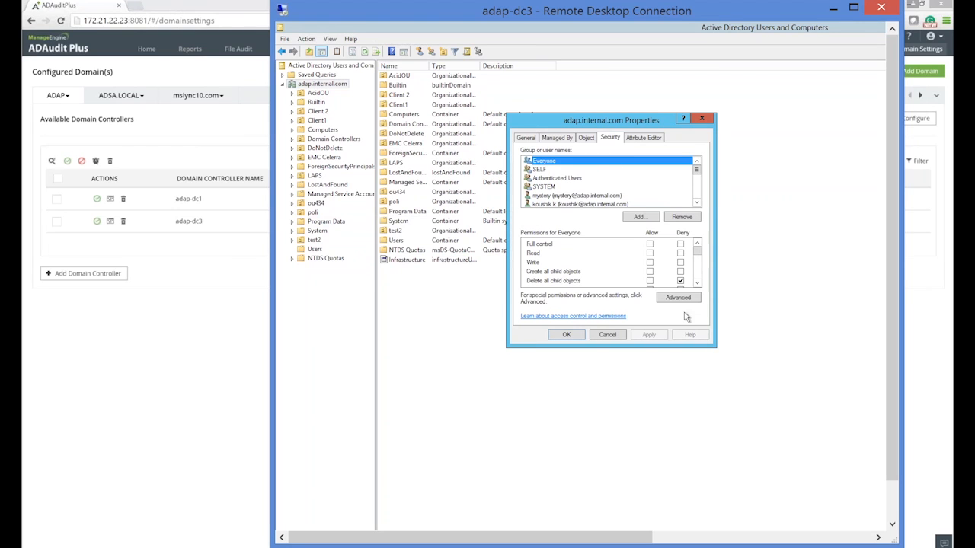
{"action": "left_click", "coordinate": [680, 298]}
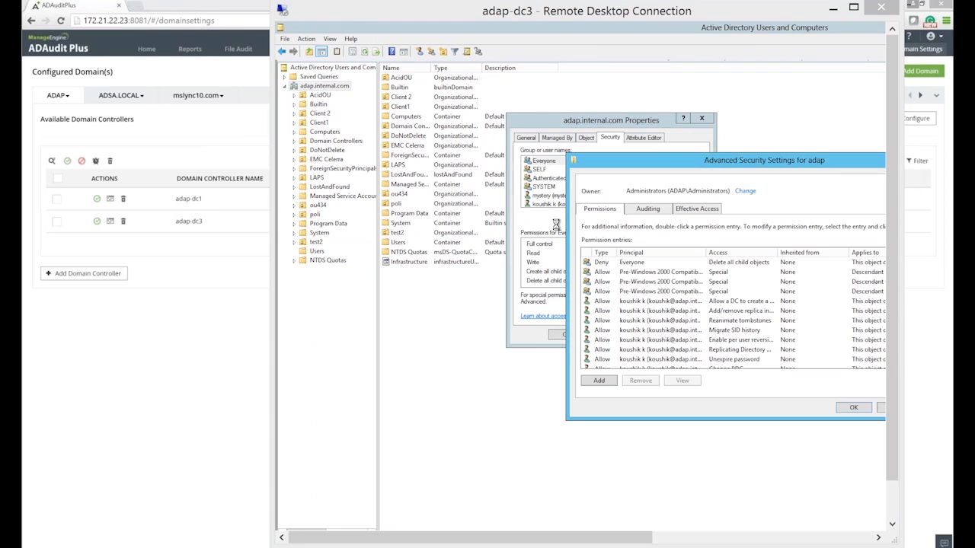
{"action": "left_click", "coordinate": [745, 160]}
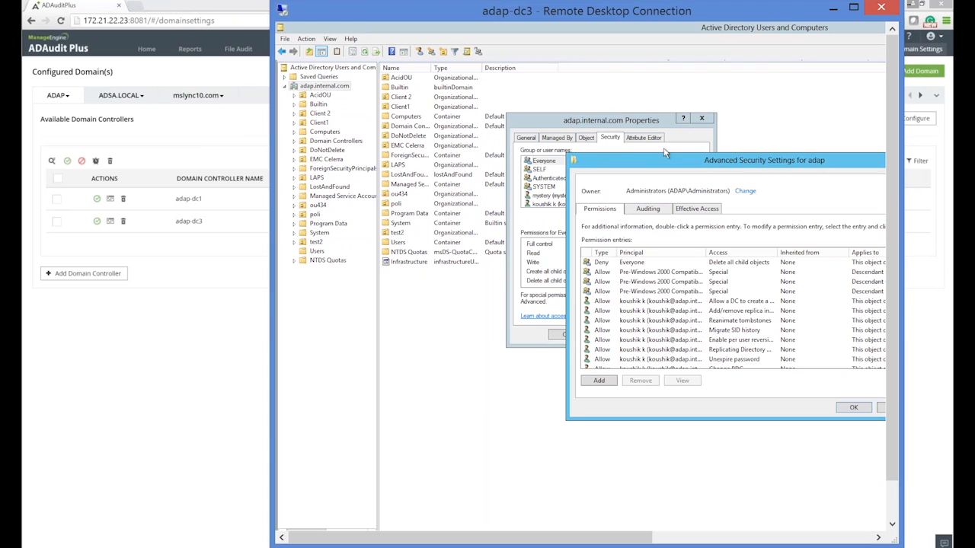
{"action": "left_click_drag", "start_coordinate": [670, 167], "coordinate": [523, 118]}
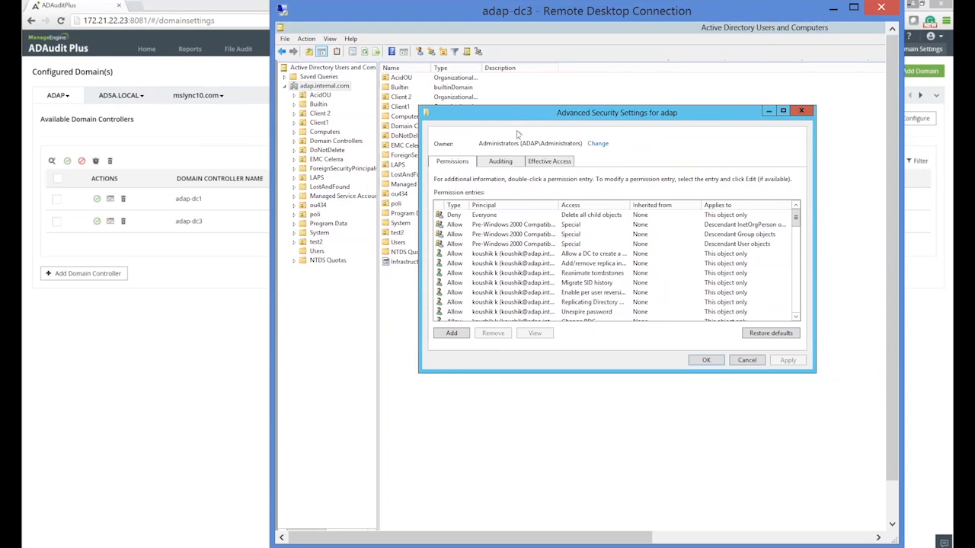
{"action": "left_click", "coordinate": [500, 162]}
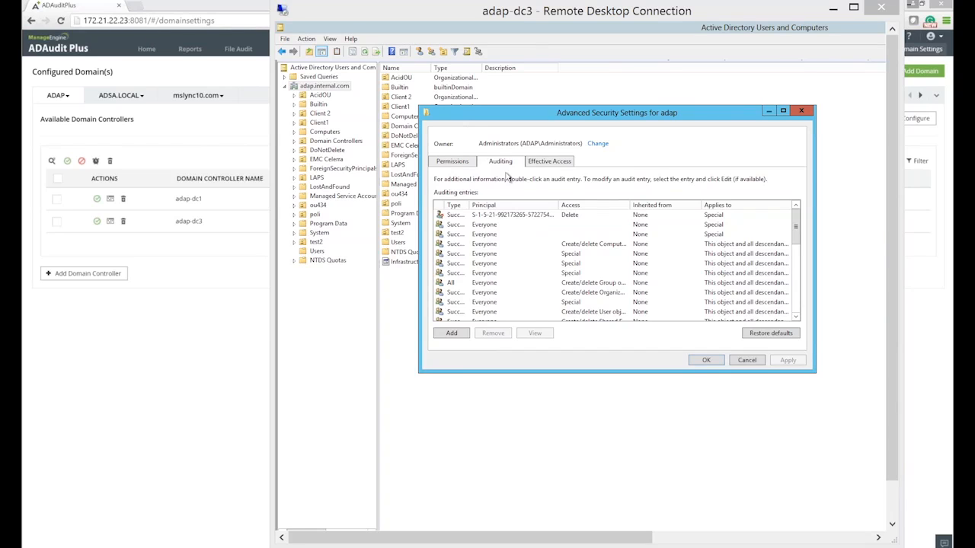
- Start a new auditing entry for the domain with Everyone as the principal
{"action": "left_click", "coordinate": [452, 333]}
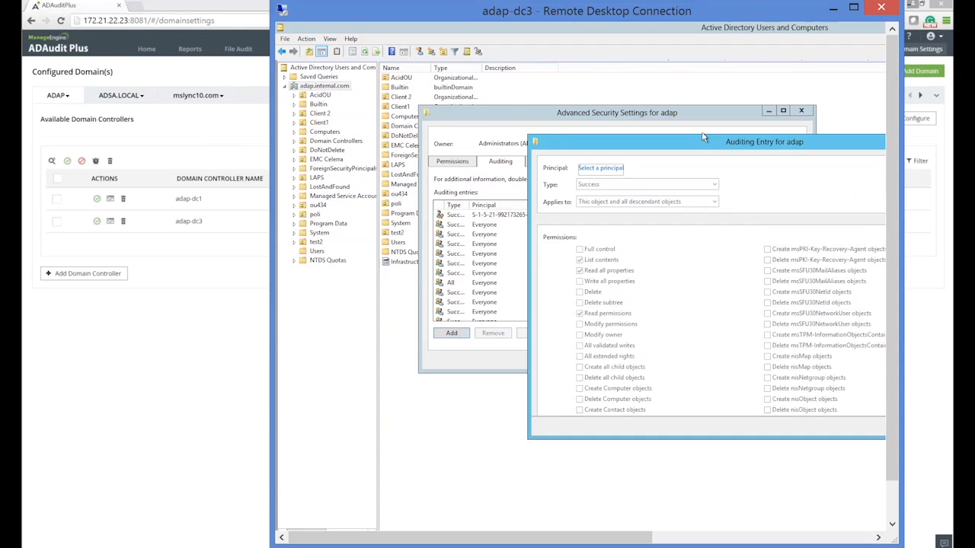
{"action": "left_click_drag", "start_coordinate": [693, 142], "coordinate": [534, 102]}
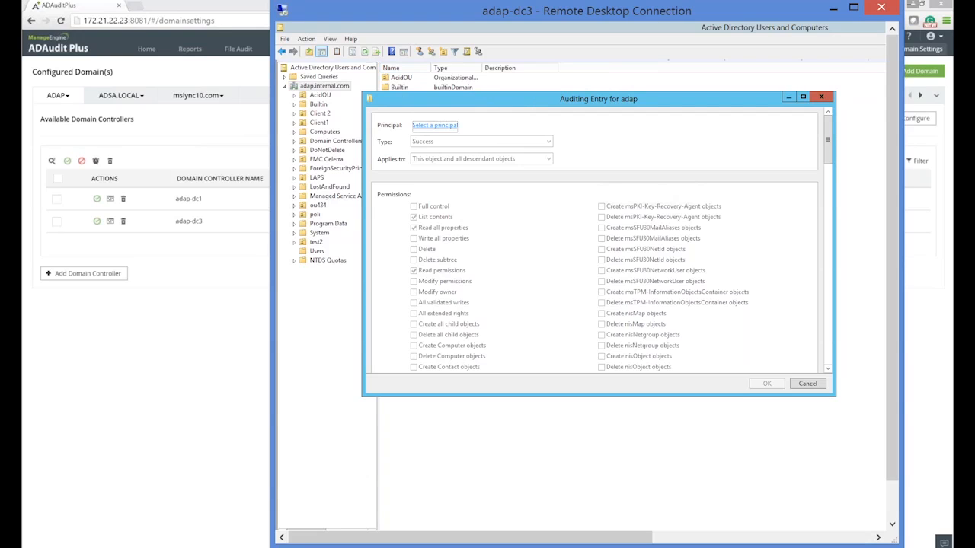
{"action": "left_click", "coordinate": [425, 128]}
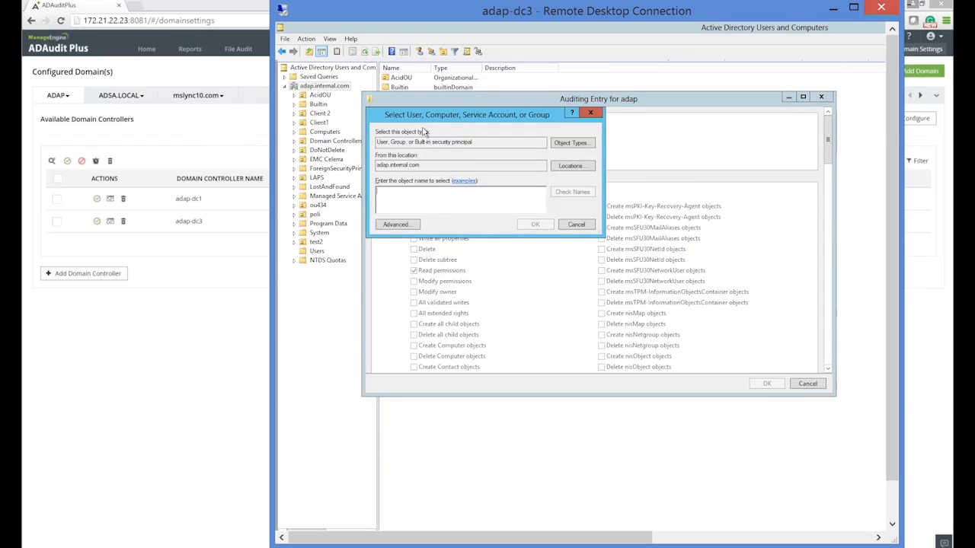
{"action": "type", "text": "everyone"}
{"action": "key", "text": "Return"}
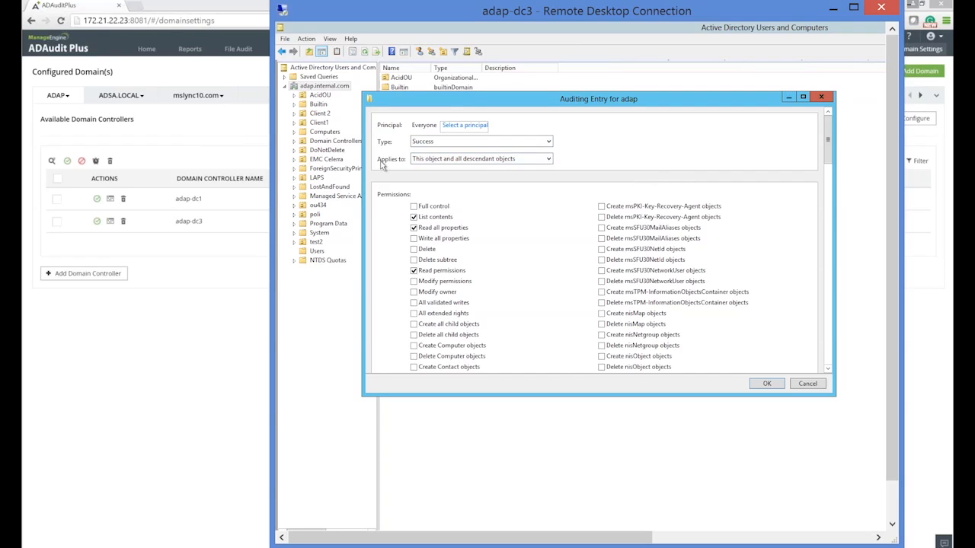
- Review the auditing entry's Applies to choices, keeping This object and all descendant objects
{"action": "left_click", "coordinate": [440, 160]}
{"action": "left_click", "coordinate": [440, 160]}
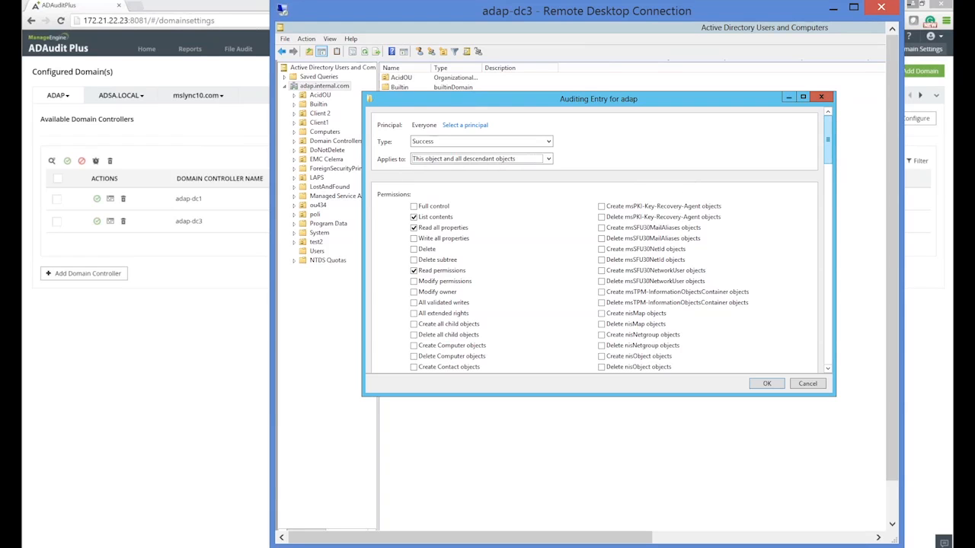
{"action": "left_click", "coordinate": [457, 159]}
{"action": "left_click", "coordinate": [450, 161]}
{"action": "left_click", "coordinate": [450, 161]}
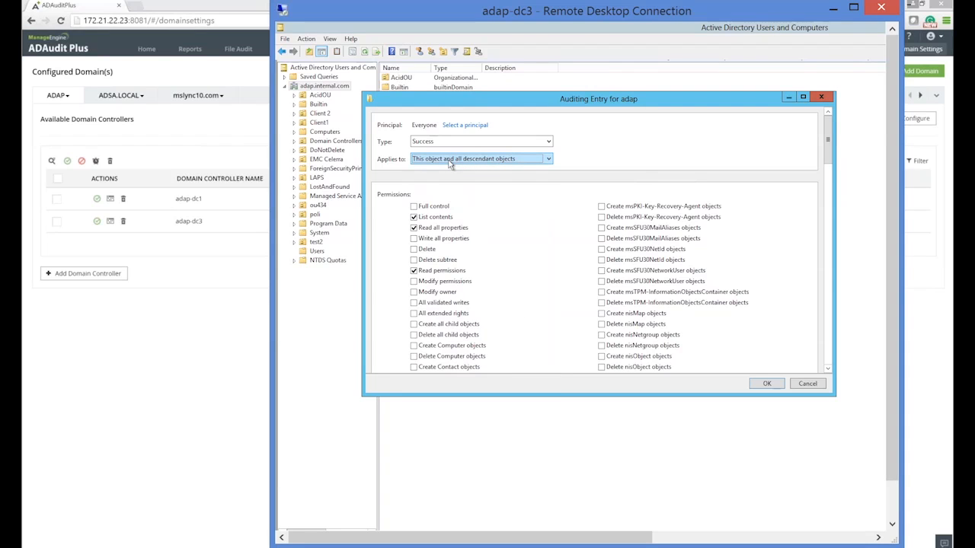
{"action": "left_click", "coordinate": [659, 159]}
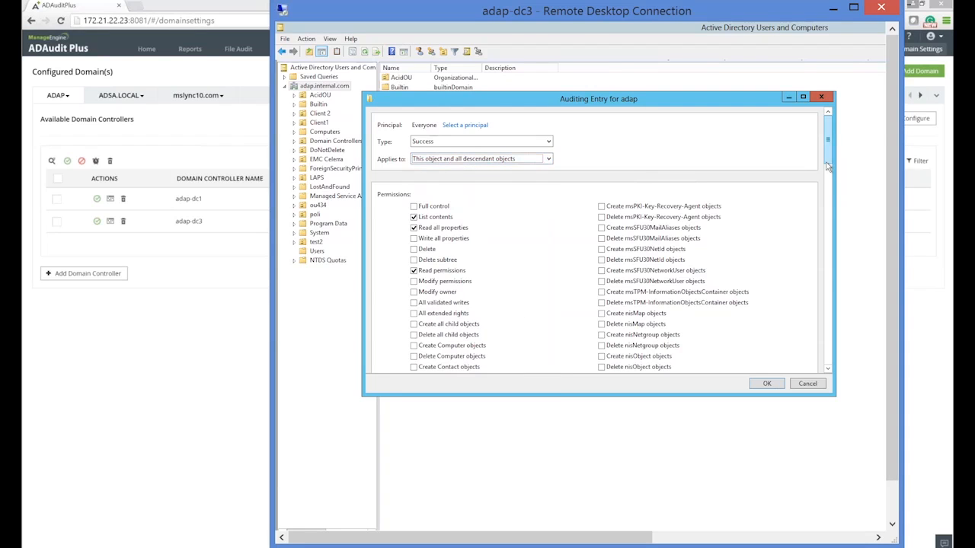
- Clear all preselected permissions and properties in the Everyone auditing entry for the domain
{"action": "left_click_drag", "start_coordinate": [828, 169], "coordinate": [809, 342]}
{"action": "scroll", "coordinate": [809, 342], "scroll_direction": "down", "scroll_amount": 6}
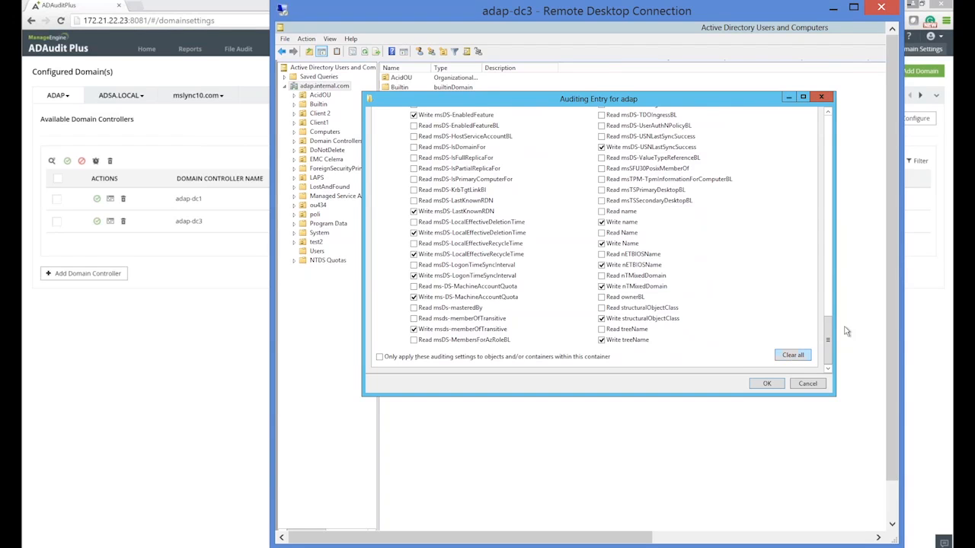
{"action": "left_click_drag", "start_coordinate": [830, 339], "coordinate": [845, 123]}
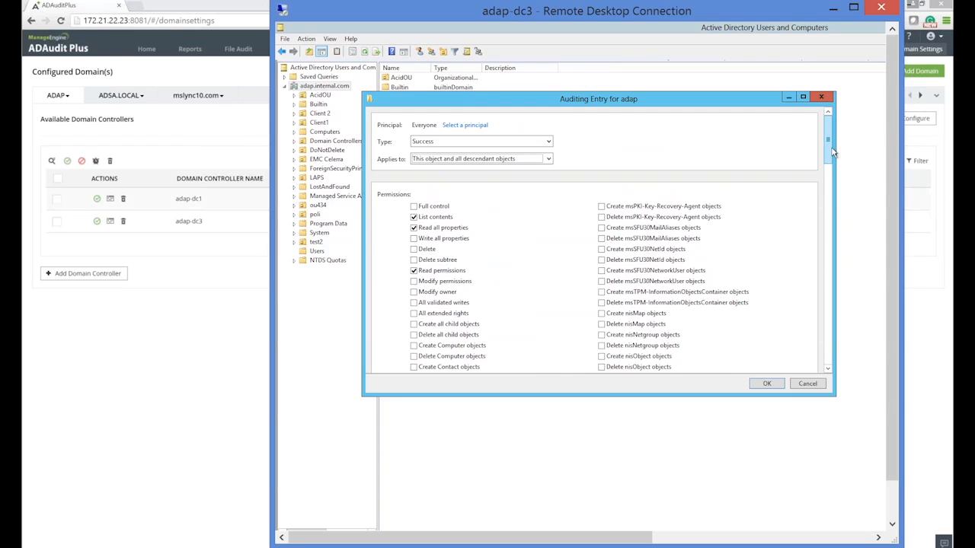
{"action": "scroll", "coordinate": [815, 352], "scroll_direction": "down", "scroll_amount": 15}
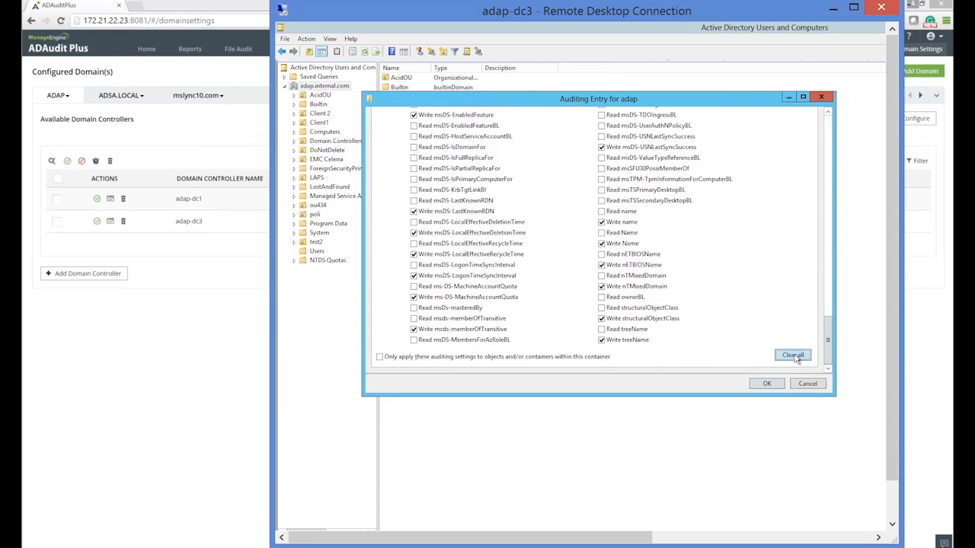
{"action": "left_click", "coordinate": [789, 354]}
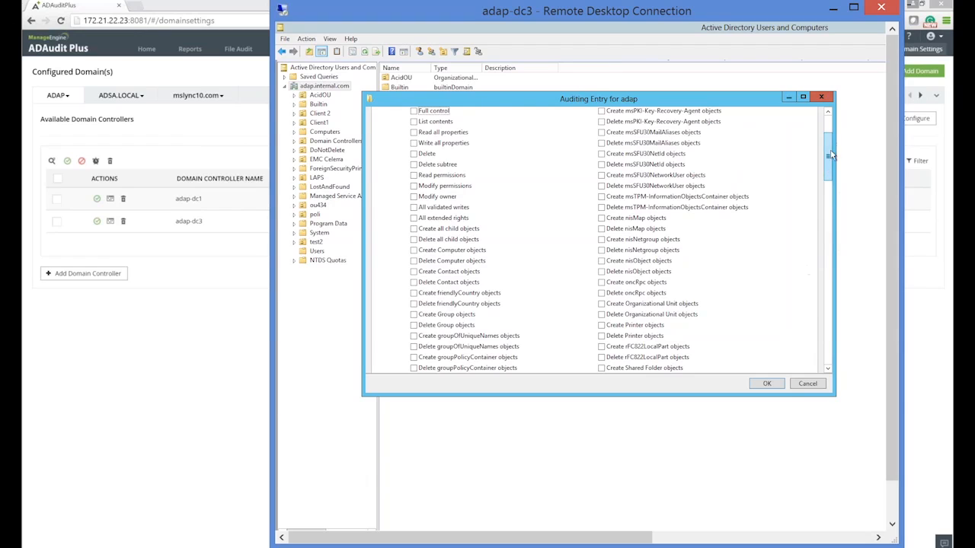
{"action": "left_click_drag", "start_coordinate": [829, 154], "coordinate": [835, 137]}
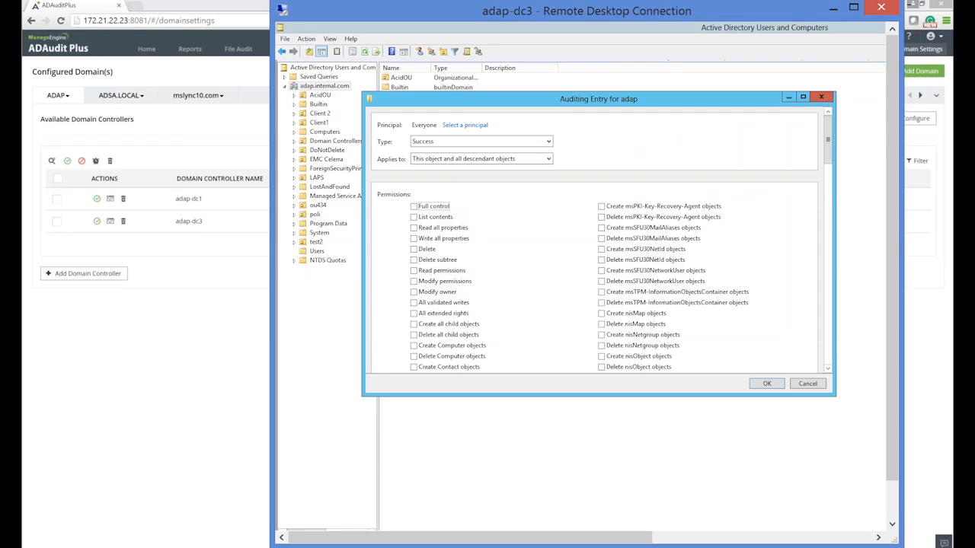
- Examine the auditing entry's permissions, from Modify owner through the create and delete rights for the various object types
{"action": "left_click", "coordinate": [445, 293]}
{"action": "scroll", "coordinate": [512, 301], "scroll_direction": "down", "scroll_amount": 1}
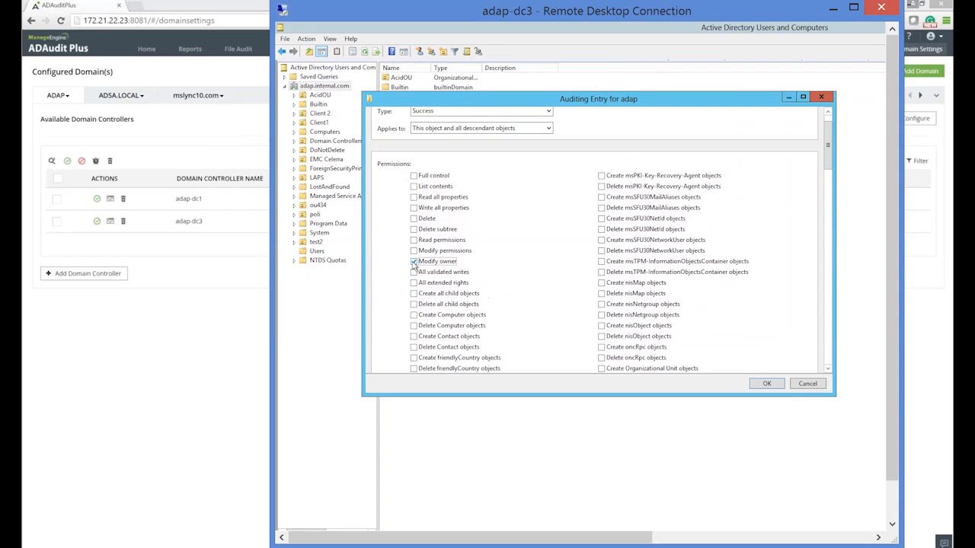
{"action": "scroll", "coordinate": [478, 246], "scroll_direction": "down", "scroll_amount": 1}
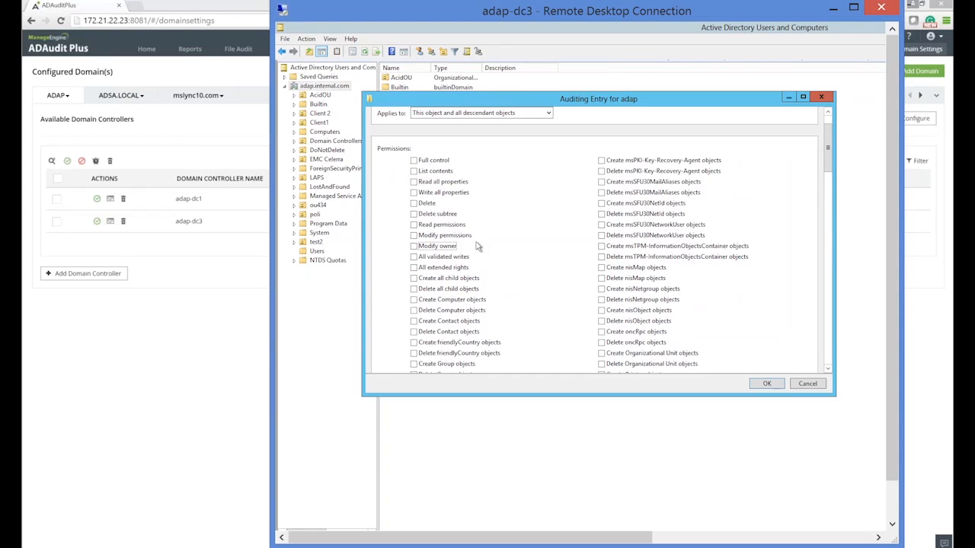
{"action": "scroll", "coordinate": [478, 246], "scroll_direction": "down", "scroll_amount": 1}
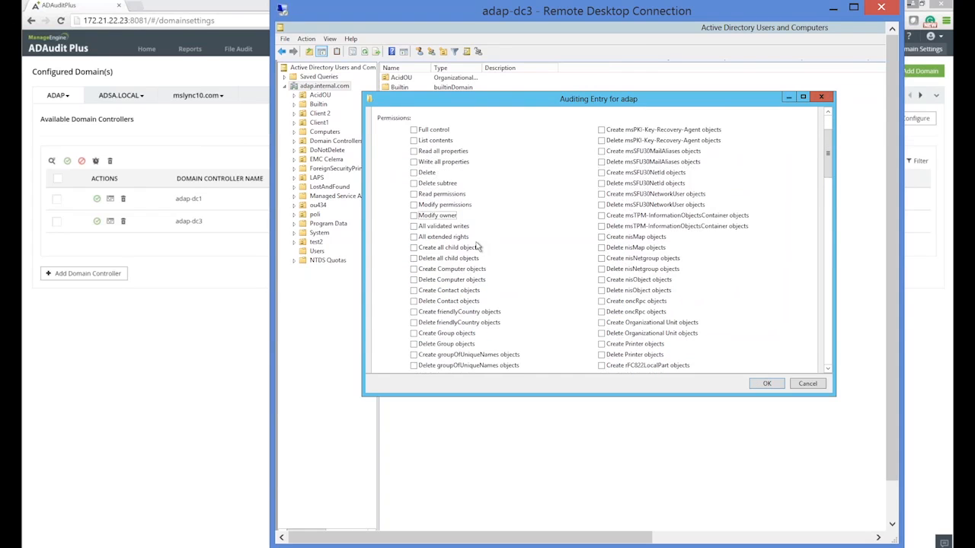
{"action": "scroll", "coordinate": [479, 246], "scroll_direction": "up", "scroll_amount": 3}
{"action": "scroll", "coordinate": [479, 246], "scroll_direction": "down", "scroll_amount": 5}
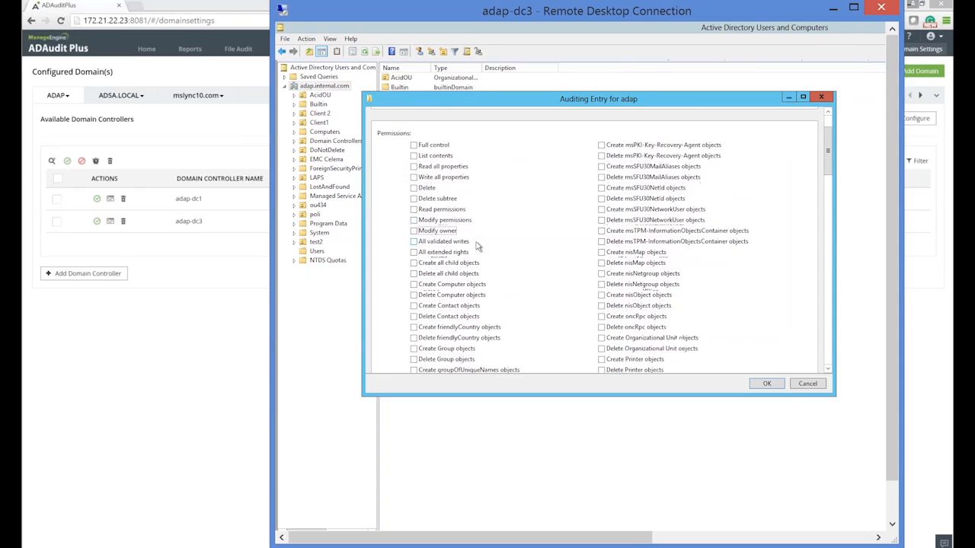
{"action": "scroll", "coordinate": [478, 246], "scroll_direction": "down", "scroll_amount": 3}
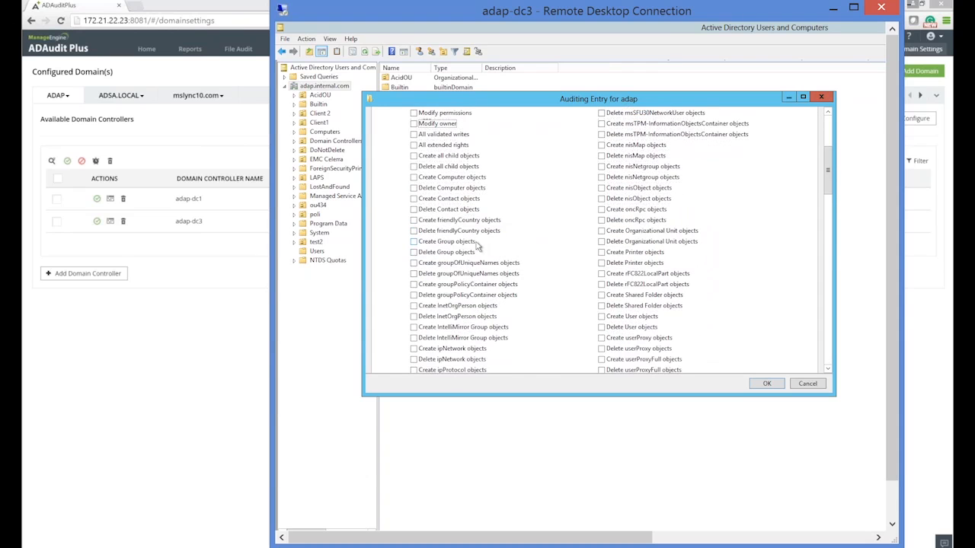
{"action": "scroll", "coordinate": [544, 212], "scroll_direction": "up", "scroll_amount": 1}
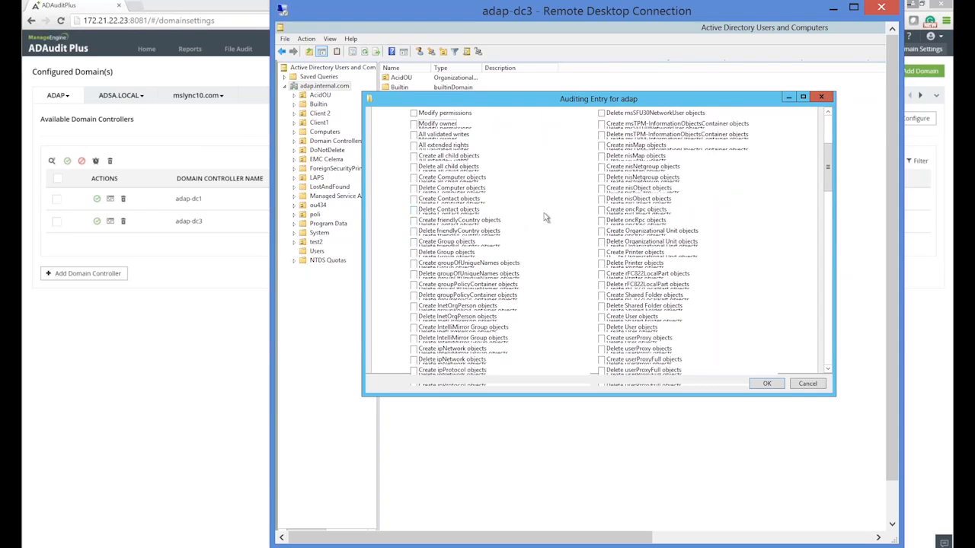
{"action": "scroll", "coordinate": [543, 213], "scroll_direction": "up", "scroll_amount": 2}
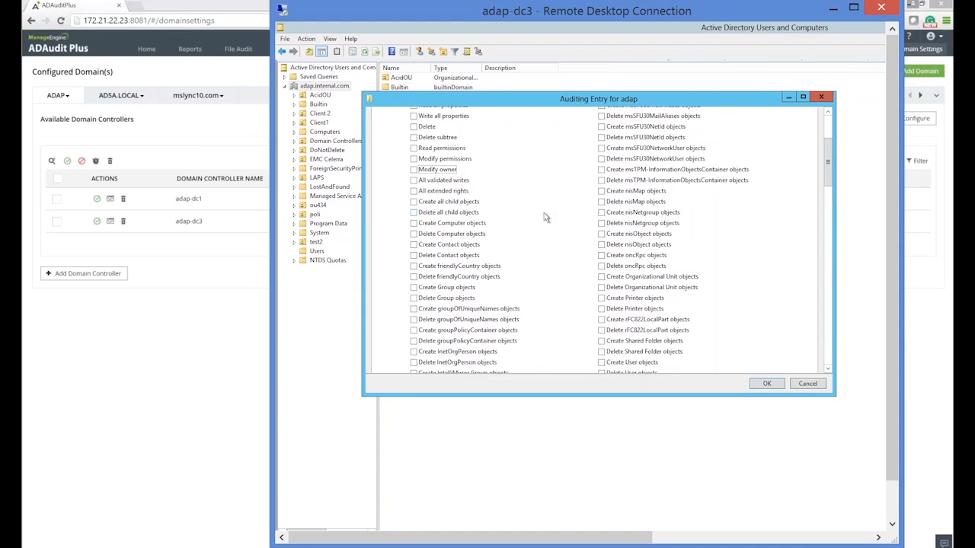
{"action": "scroll", "coordinate": [544, 214], "scroll_direction": "down", "scroll_amount": 2}
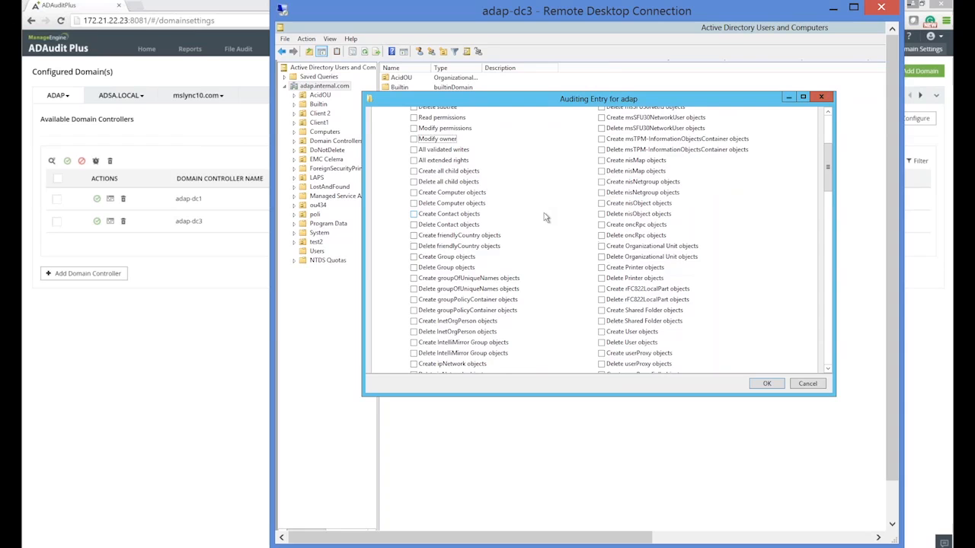
{"action": "scroll", "coordinate": [544, 214], "scroll_direction": "up", "scroll_amount": 2}
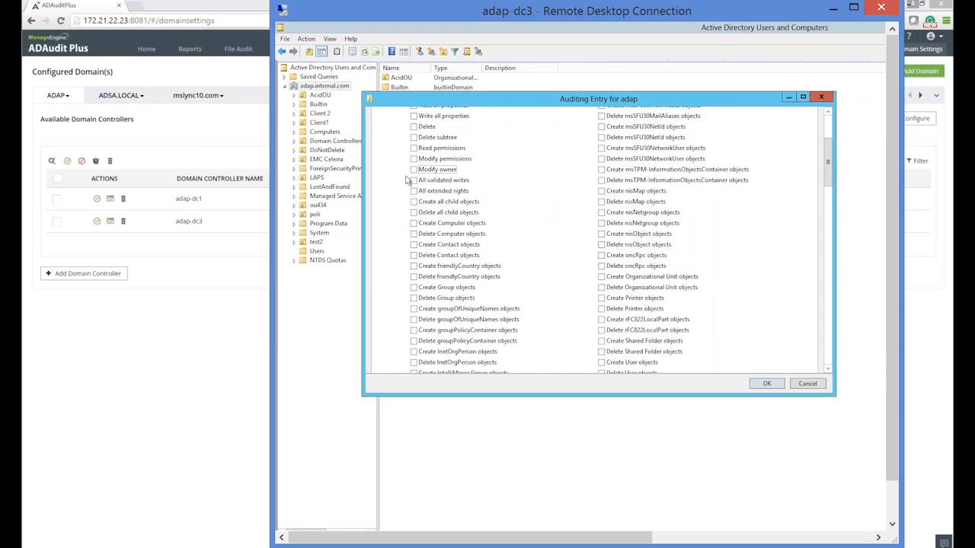
- Select Modify permissions for auditing, review the remaining rights, and discard the entry by closing the domain's security settings
{"action": "left_click", "coordinate": [413, 160]}
{"action": "scroll", "coordinate": [557, 188], "scroll_direction": "up", "scroll_amount": 1}
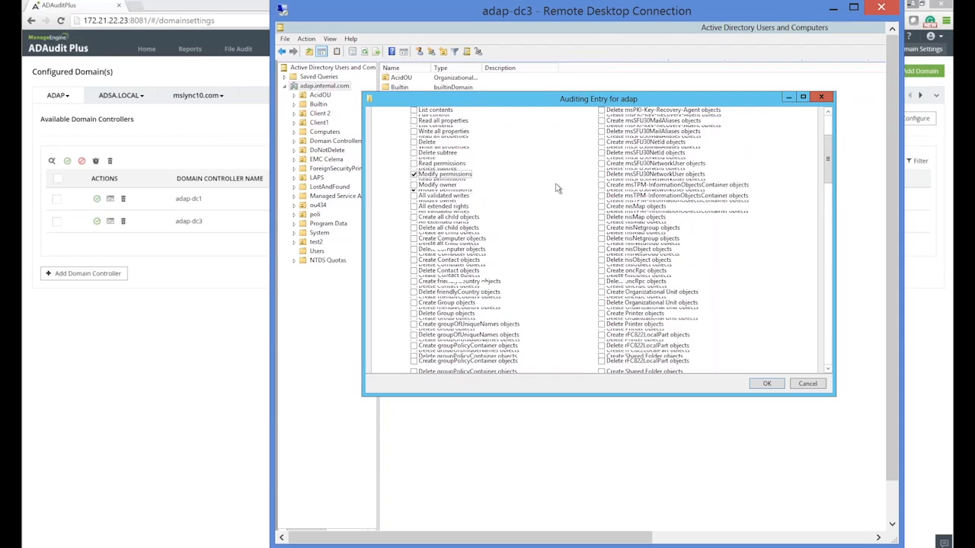
{"action": "scroll", "coordinate": [556, 188], "scroll_direction": "down", "scroll_amount": 5}
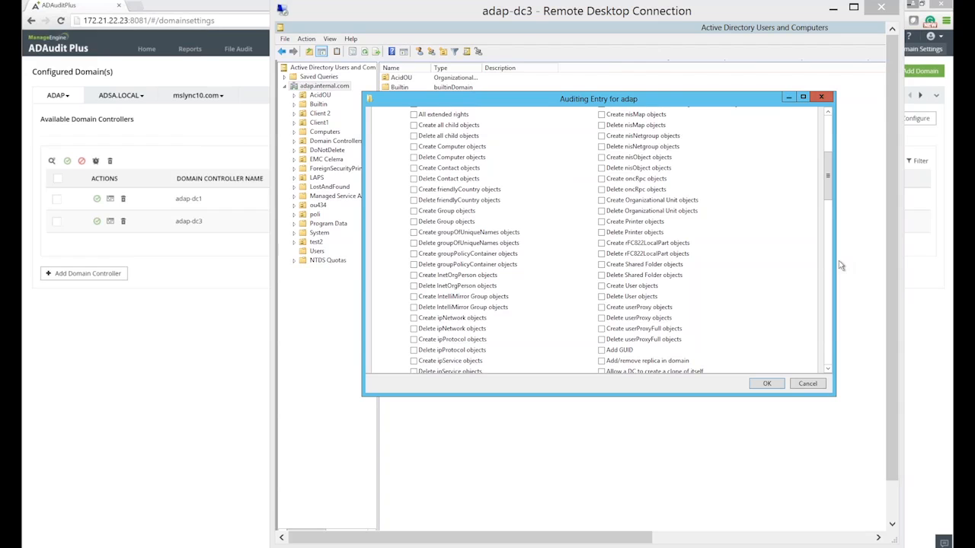
{"action": "left_click", "coordinate": [829, 198]}
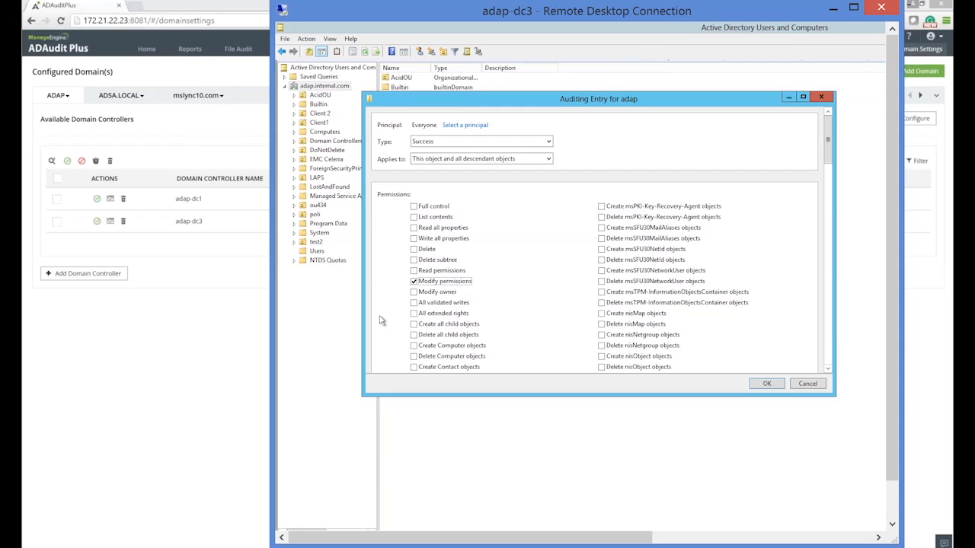
{"action": "left_click", "coordinate": [821, 97]}
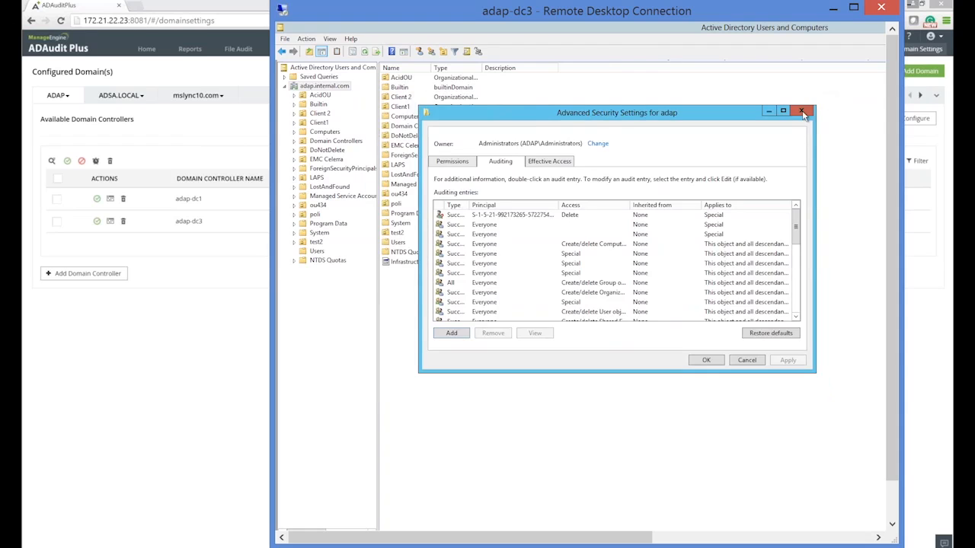
{"action": "left_click", "coordinate": [790, 105]}
{"action": "left_click", "coordinate": [701, 119]}
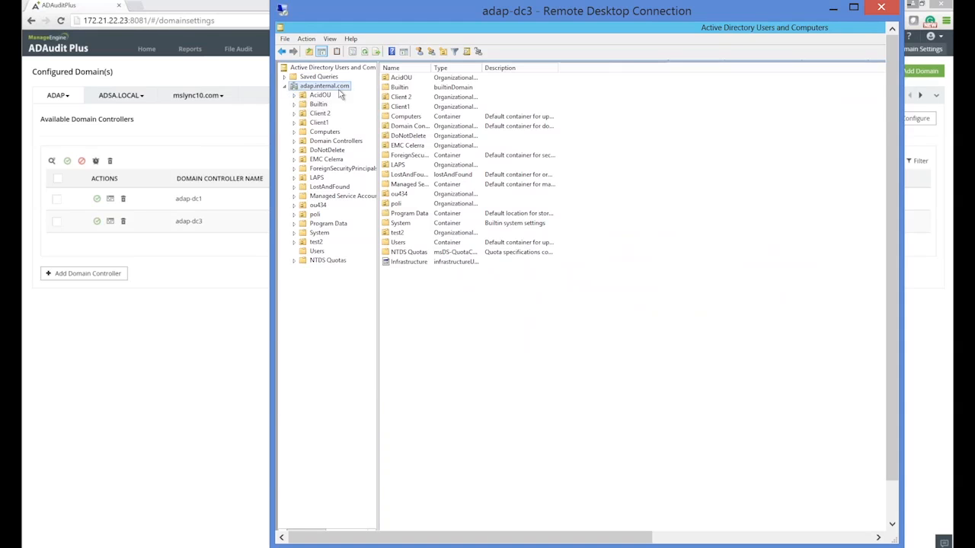
- Display the group memberships in the properties of the second account listed in the Users container
{"action": "left_click", "coordinate": [294, 242]}
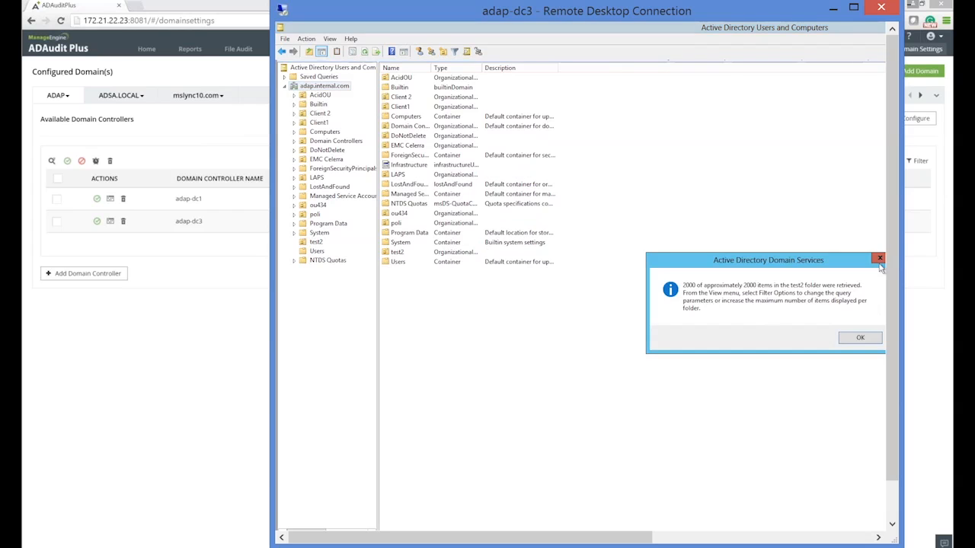
{"action": "left_click", "coordinate": [879, 260]}
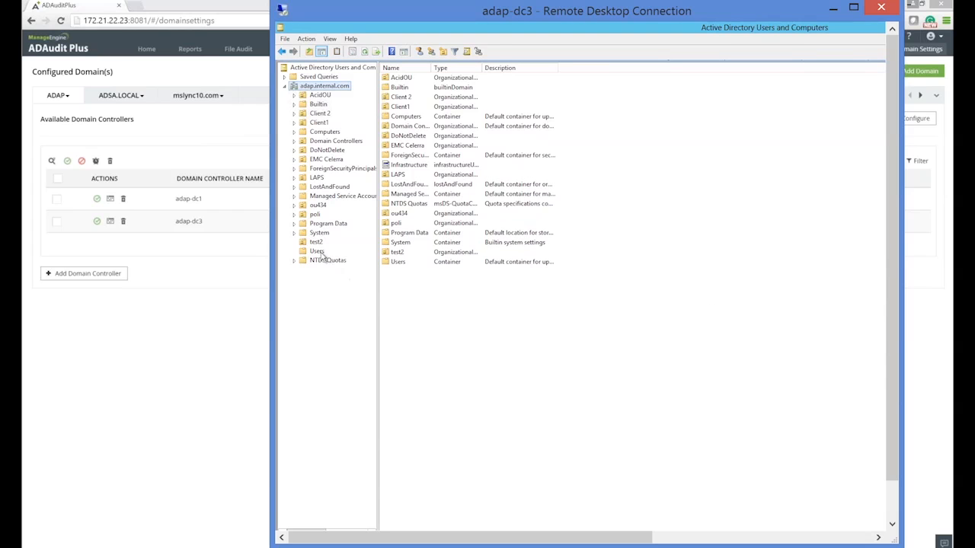
{"action": "left_click", "coordinate": [321, 255]}
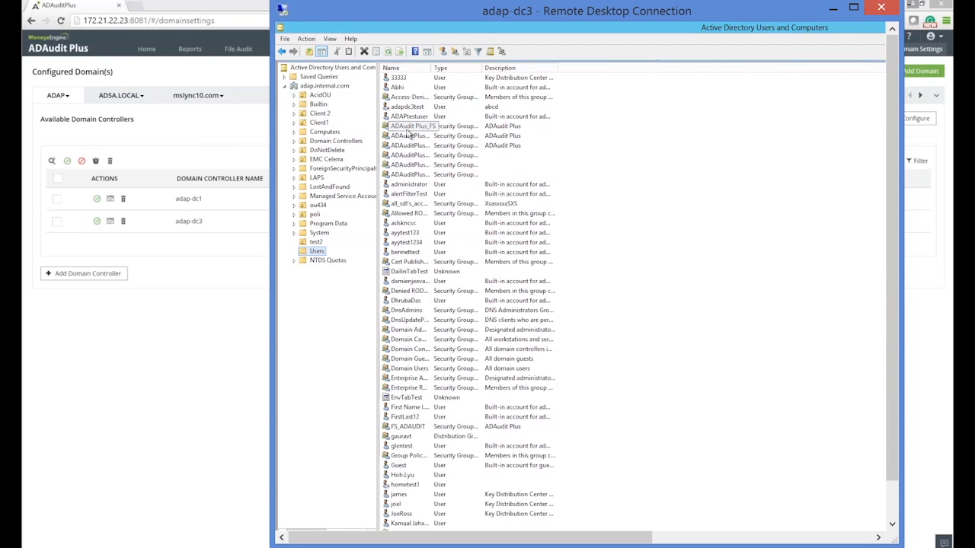
{"action": "left_click", "coordinate": [396, 89]}
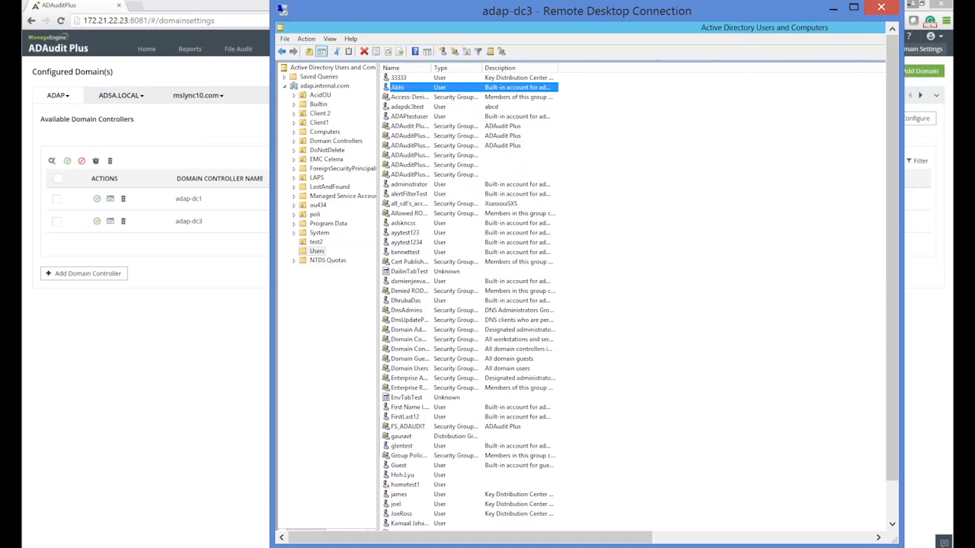
{"action": "right_click", "coordinate": [396, 88]}
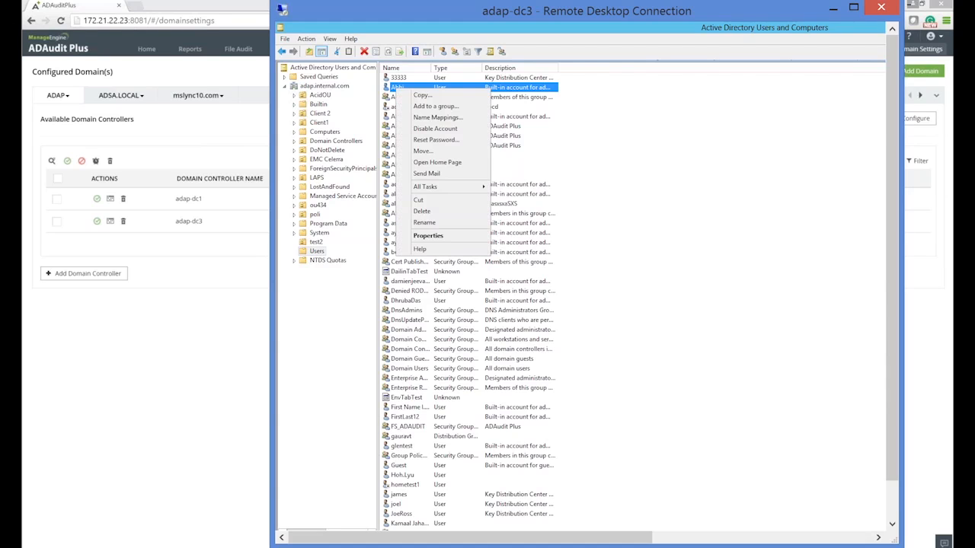
{"action": "left_click", "coordinate": [440, 237]}
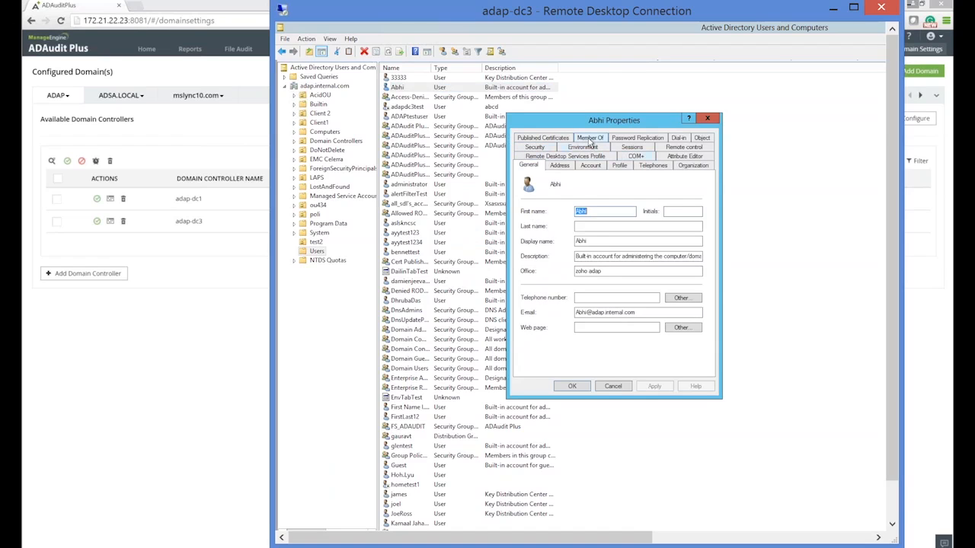
{"action": "left_click", "coordinate": [590, 139]}
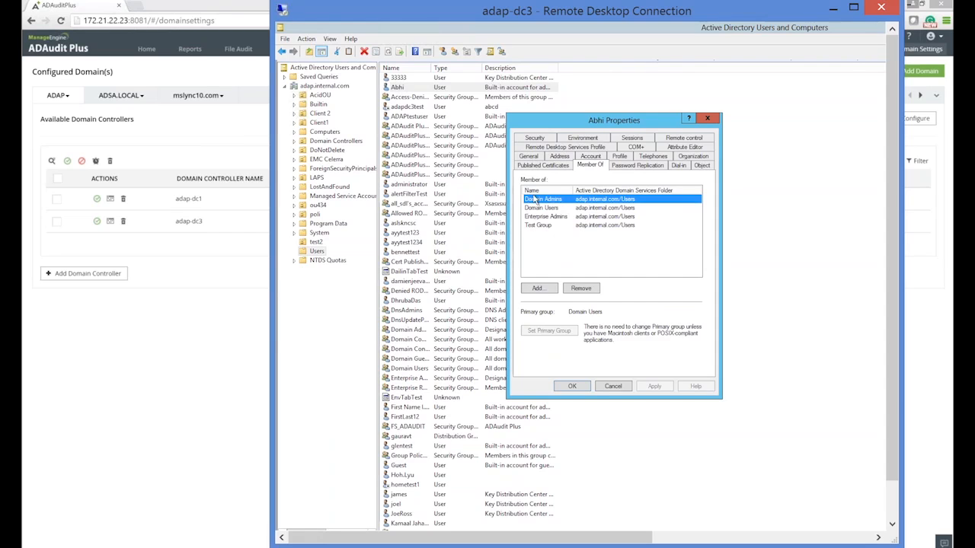
- Remove the user from Domain Admins, Enterprise Admins and Test Group, and save the account's properties
{"action": "left_click", "coordinate": [538, 227]}
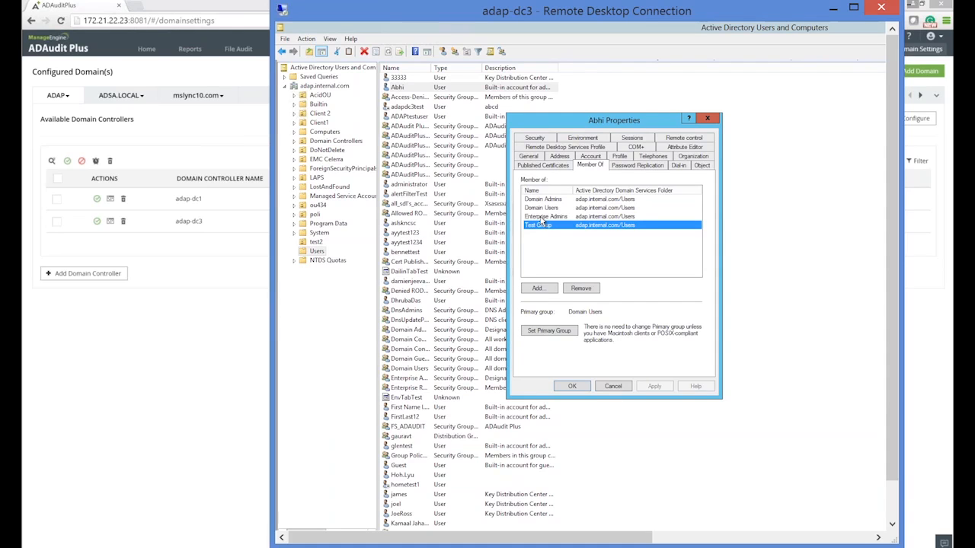
{"action": "left_click", "coordinate": [542, 217], "text": "shift"}
{"action": "left_click", "coordinate": [542, 209], "text": "shift"}
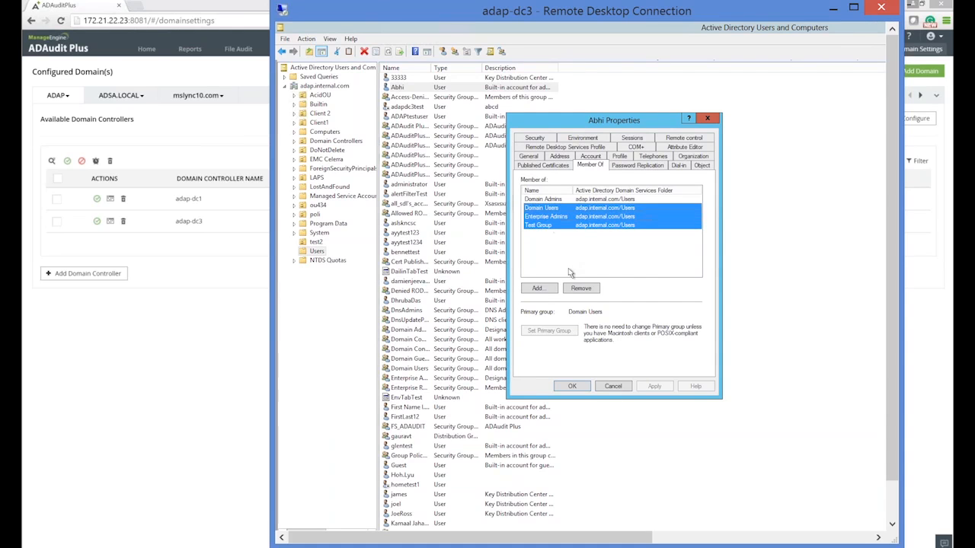
{"action": "left_click", "coordinate": [546, 217]}
{"action": "left_click", "coordinate": [543, 226], "text": "shift"}
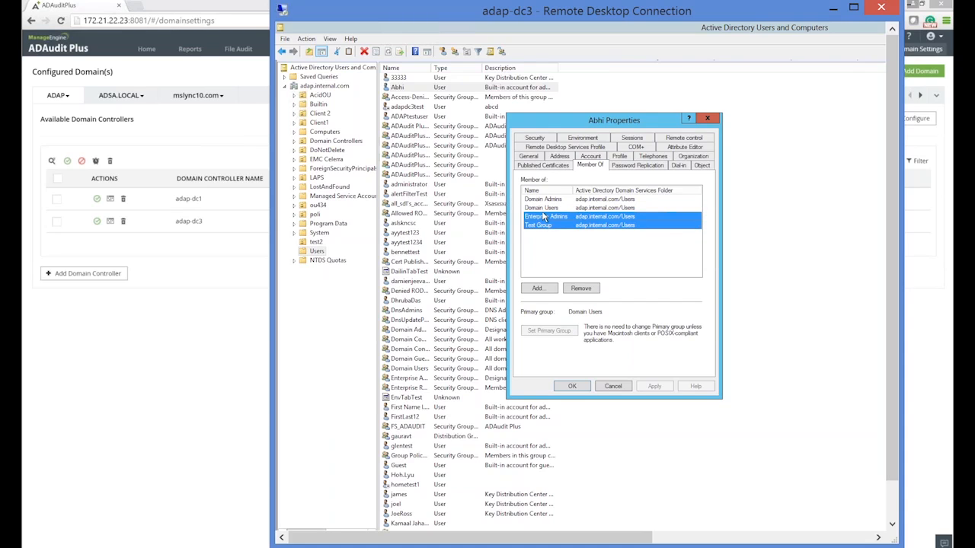
{"action": "left_click", "coordinate": [547, 200], "text": "ctrl"}
{"action": "left_click", "coordinate": [581, 289]}
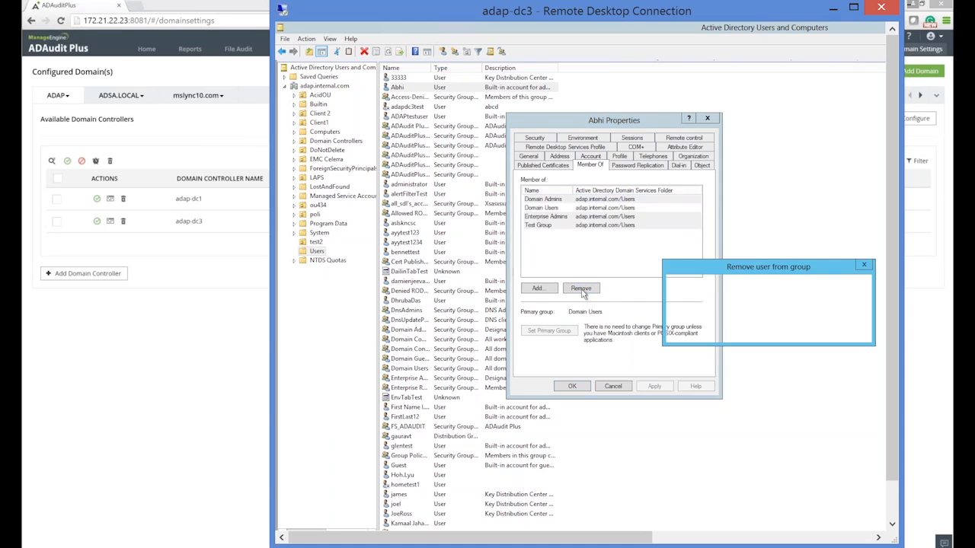
{"action": "left_click", "coordinate": [793, 329]}
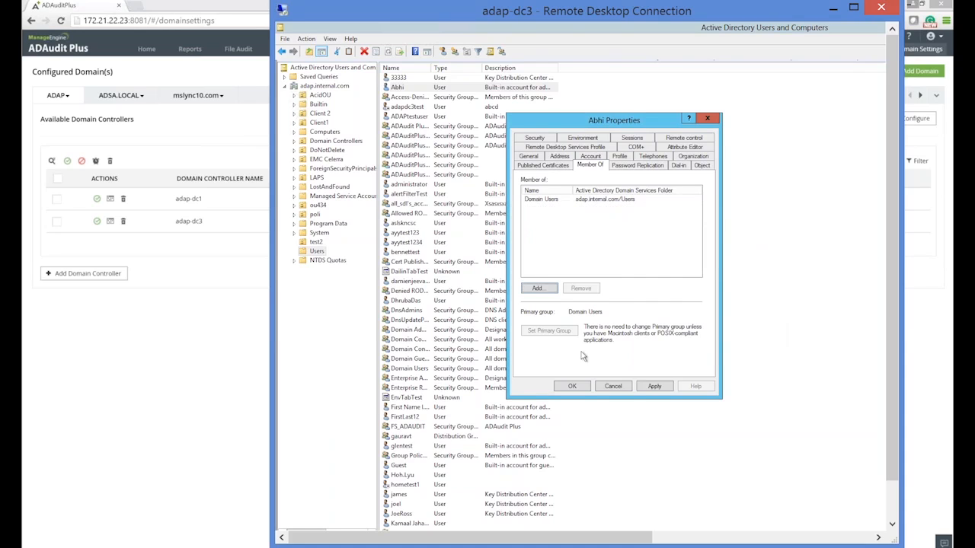
{"action": "left_click", "coordinate": [571, 386]}
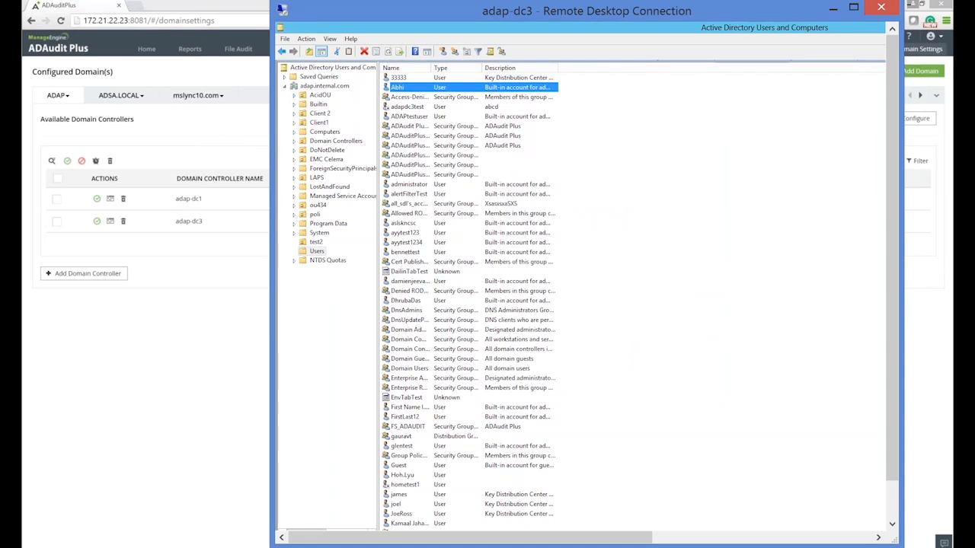
- Switch to ADAudit Plus and examine the Enterprise Admins entry in the Recently Removed Members from Security Groups report
{"action": "left_click", "coordinate": [189, 48]}
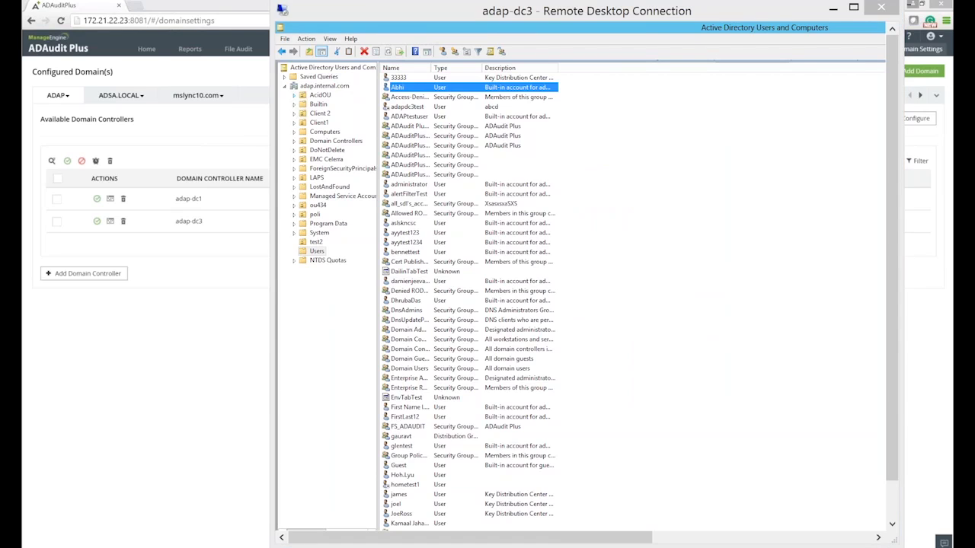
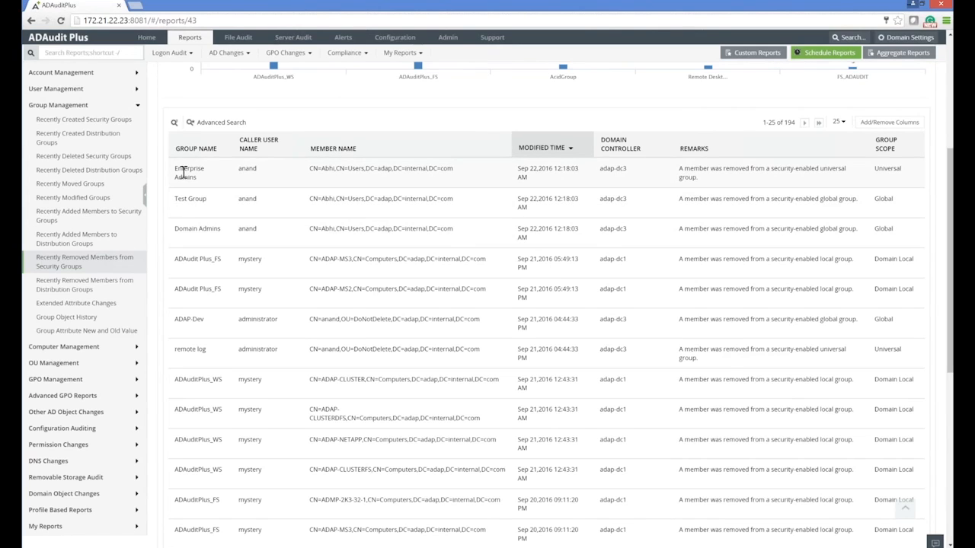
{"action": "left_click_drag", "start_coordinate": [175, 168], "coordinate": [210, 180]}
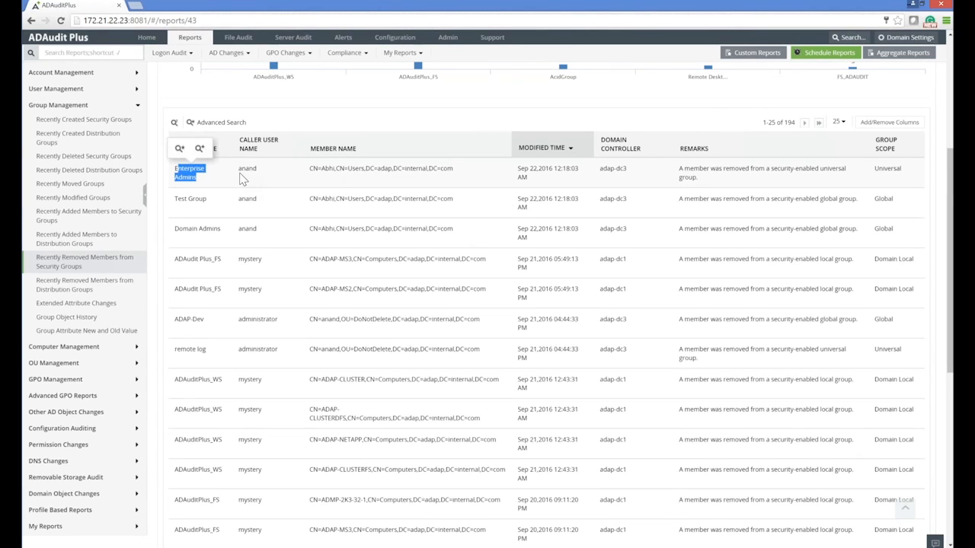
- Compare the member and caller user name in the Enterprise Admins entry with the account signed in on adap-dc3
{"action": "left_click_drag", "start_coordinate": [321, 168], "coordinate": [431, 175]}
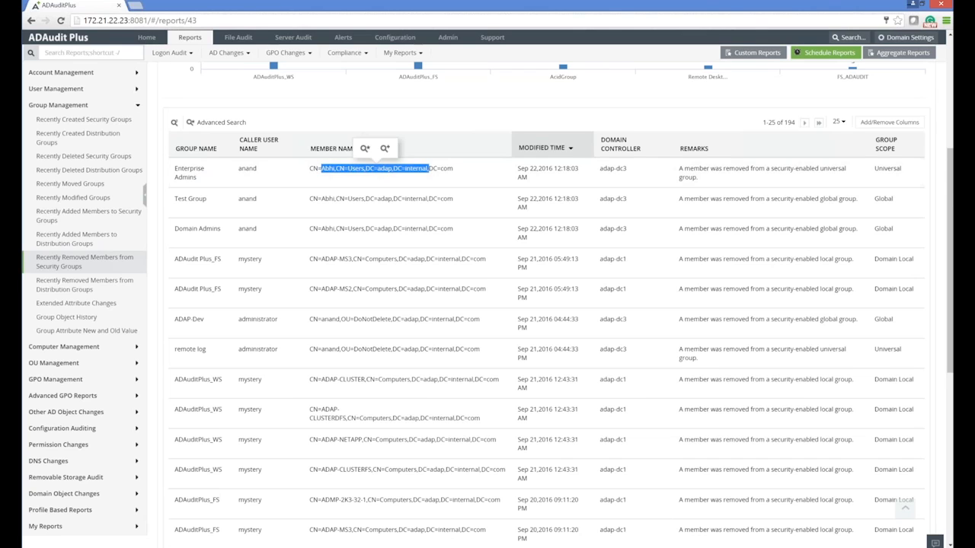
{"action": "left_click_drag", "start_coordinate": [238, 169], "coordinate": [262, 170]}
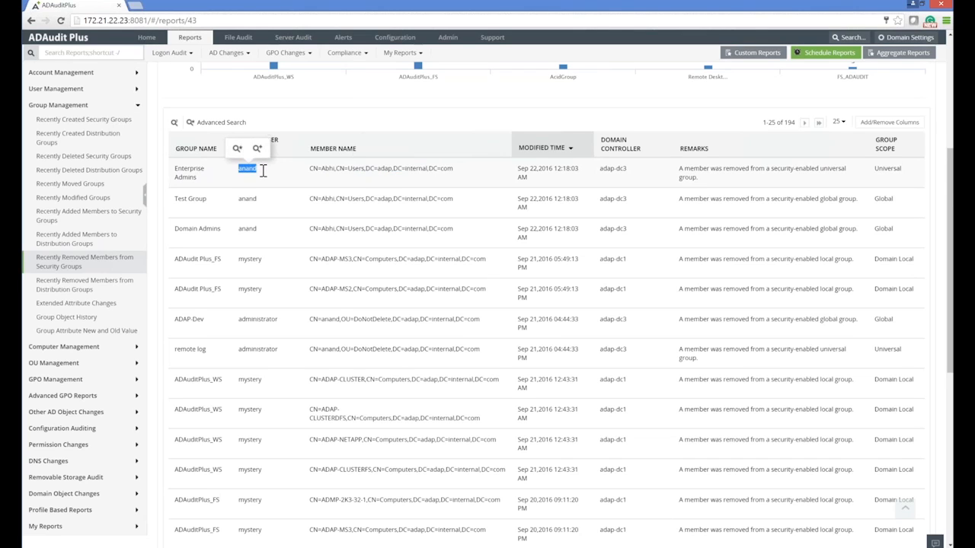
{"action": "double_click", "coordinate": [832, 6]}
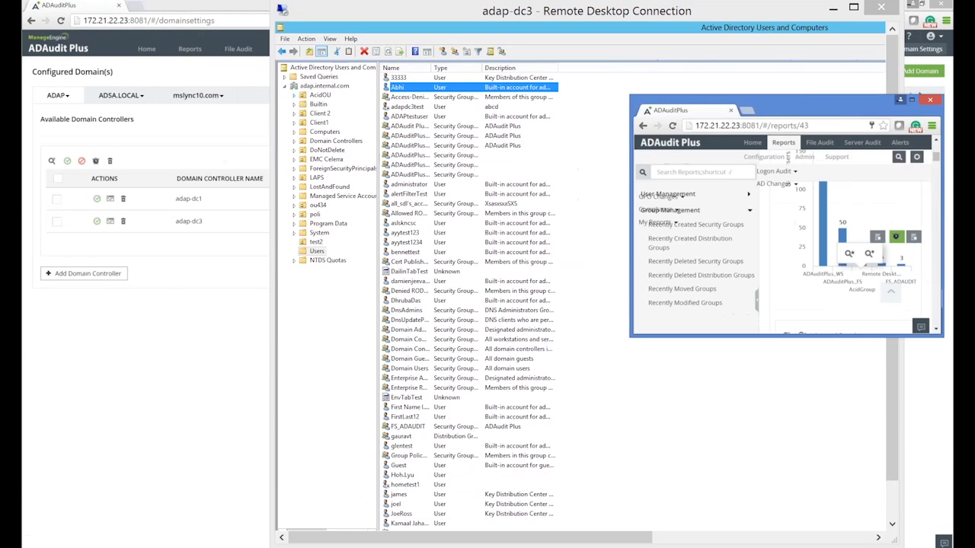
{"action": "double_click", "coordinate": [540, 15]}
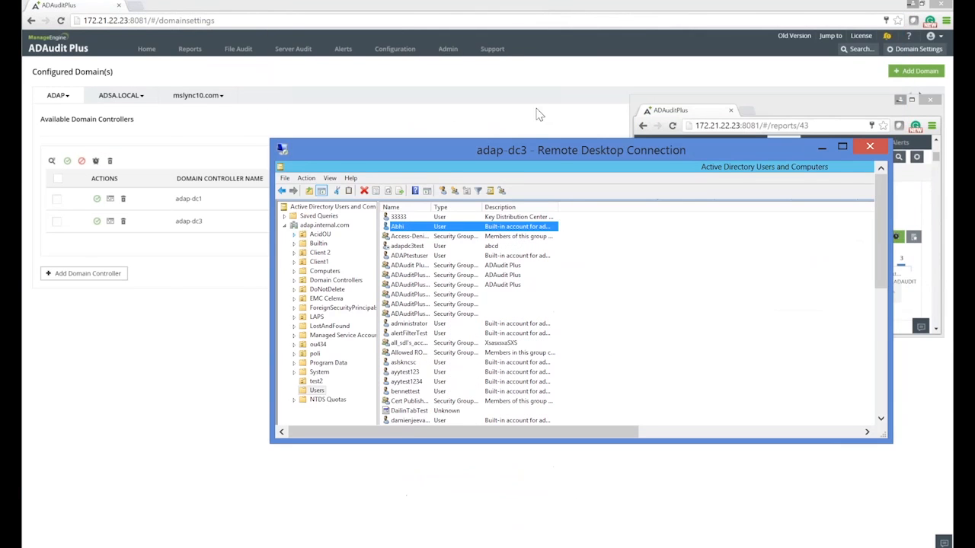
{"action": "double_click", "coordinate": [554, 152]}
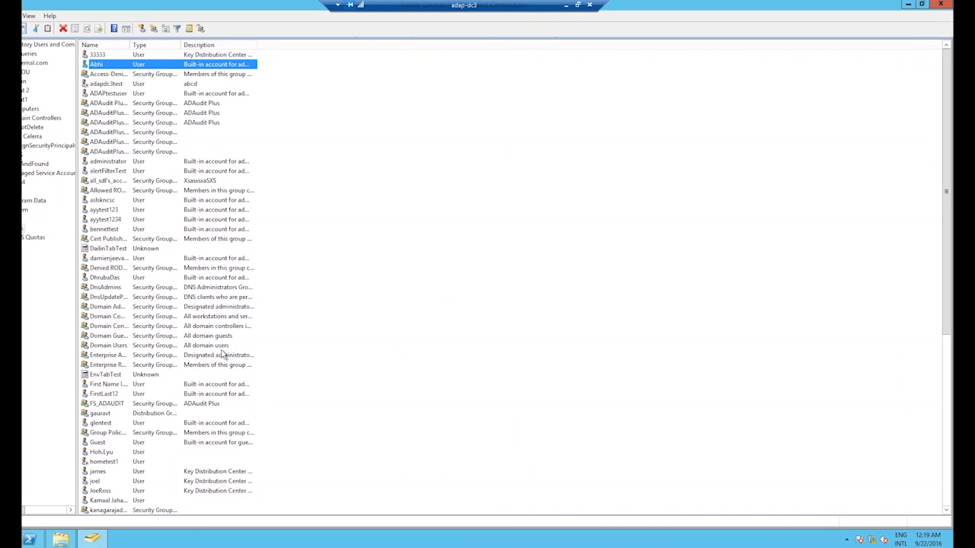
{"action": "key", "text": "super"}
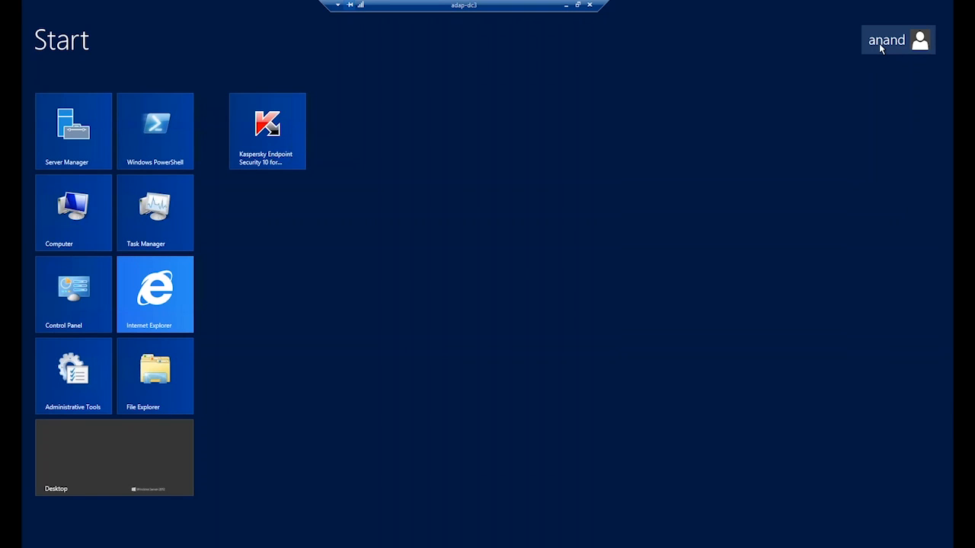
{"action": "left_click", "coordinate": [566, 7]}
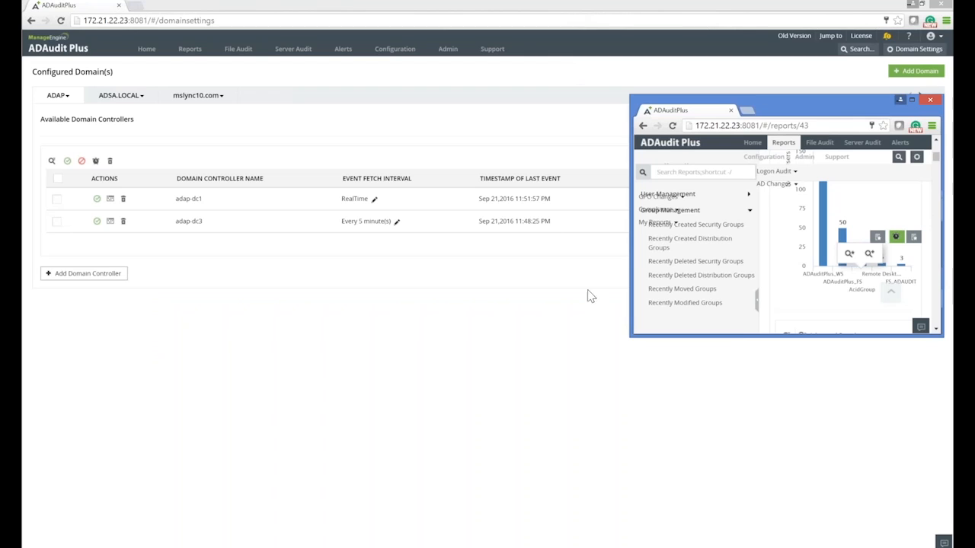
- Return to ADAudit Plus, review the Recently Removed Members from Security Groups report, and display the active alerts
{"action": "double_click", "coordinate": [850, 106]}
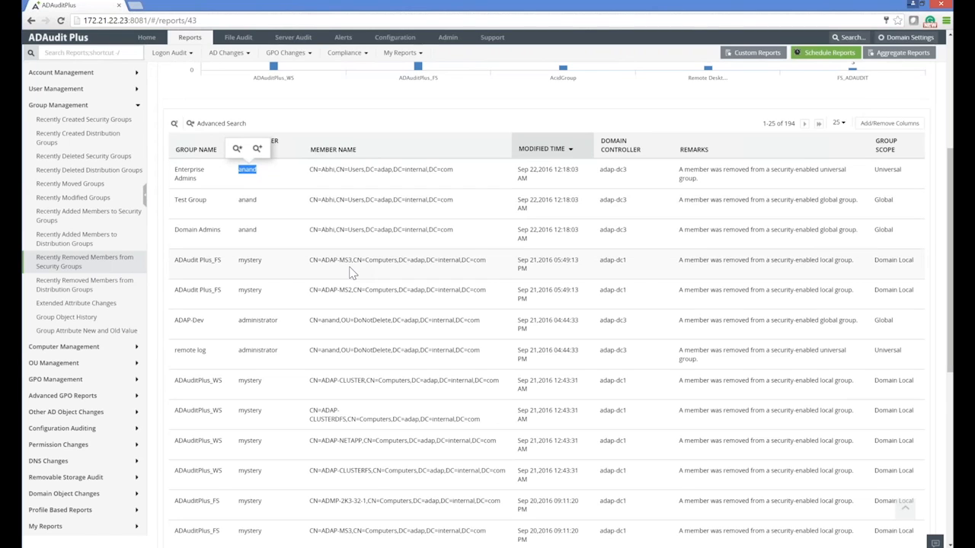
{"action": "scroll", "coordinate": [352, 273], "scroll_direction": "up", "scroll_amount": 3}
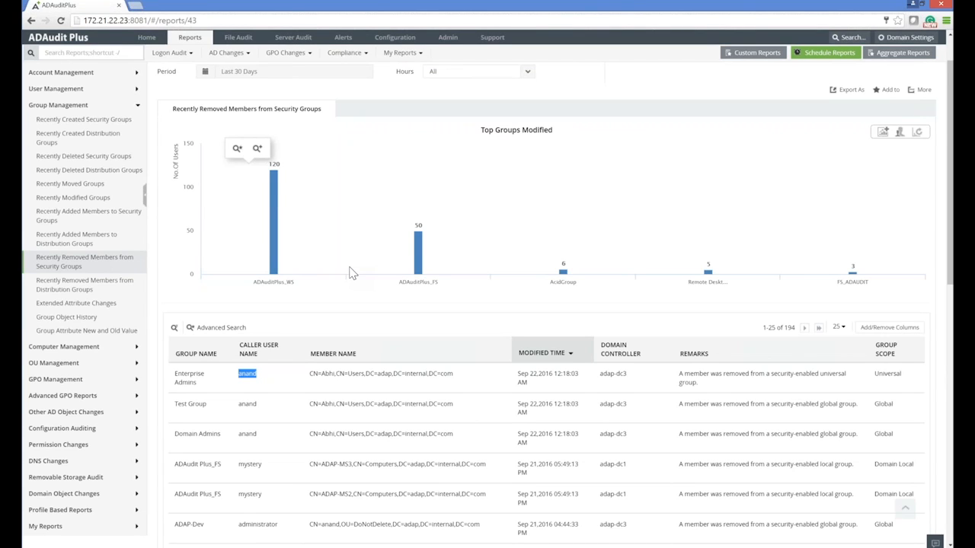
{"action": "scroll", "coordinate": [294, 328], "scroll_direction": "up", "scroll_amount": 1}
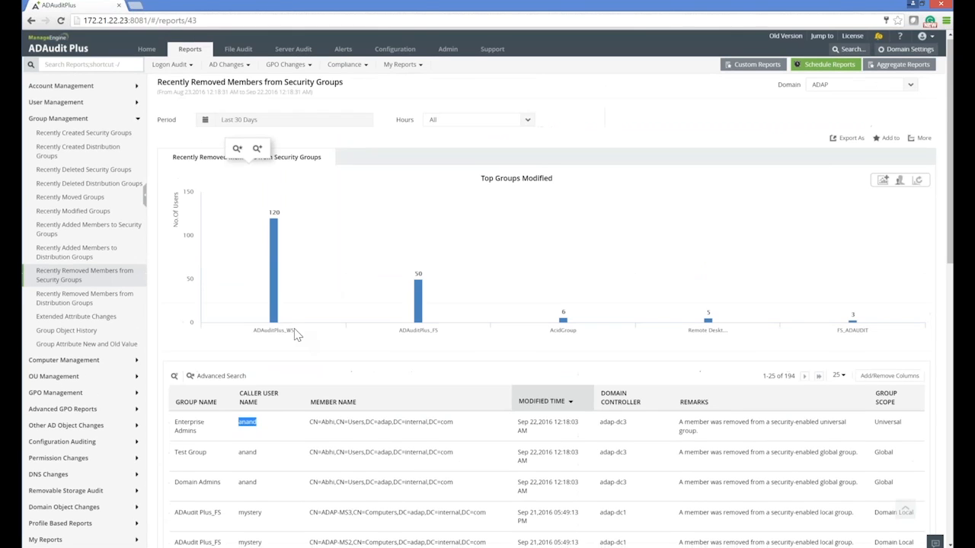
{"action": "left_click", "coordinate": [343, 52]}
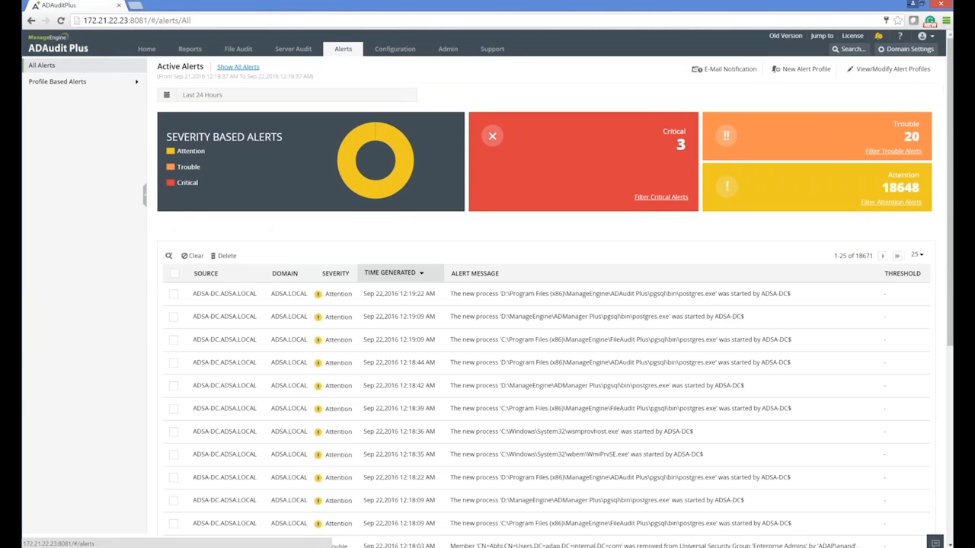
- Display the administration settings for the mail server and examine the Mail Server and Mail Port fields
{"action": "left_click", "coordinate": [448, 51]}
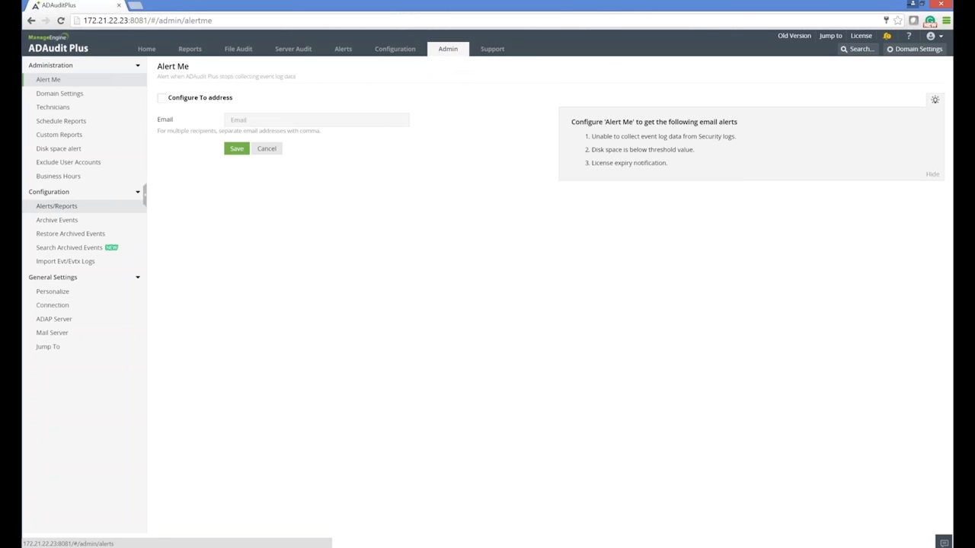
{"action": "left_click", "coordinate": [51, 339]}
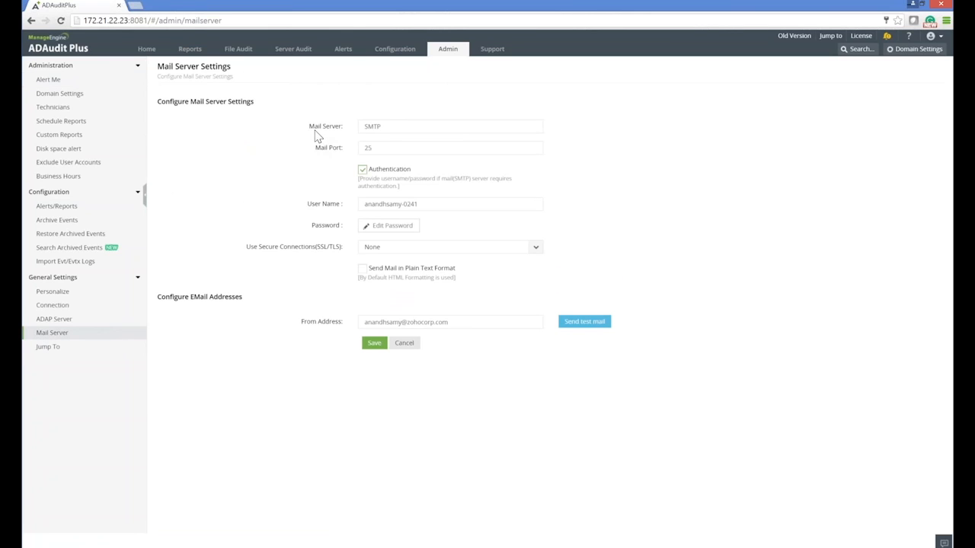
{"action": "left_click_drag", "start_coordinate": [309, 127], "coordinate": [350, 154]}
- Send a test mail from the mail server settings, using the suggested zohocorp.com address as the recipient
{"action": "left_click", "coordinate": [585, 323]}
{"action": "left_click", "coordinate": [404, 345]}
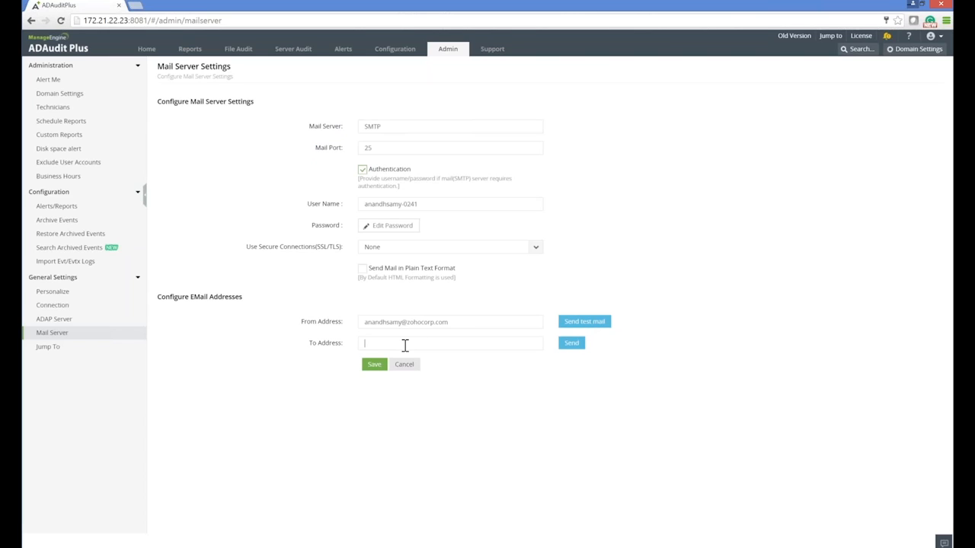
{"action": "type", "text": "anna"}
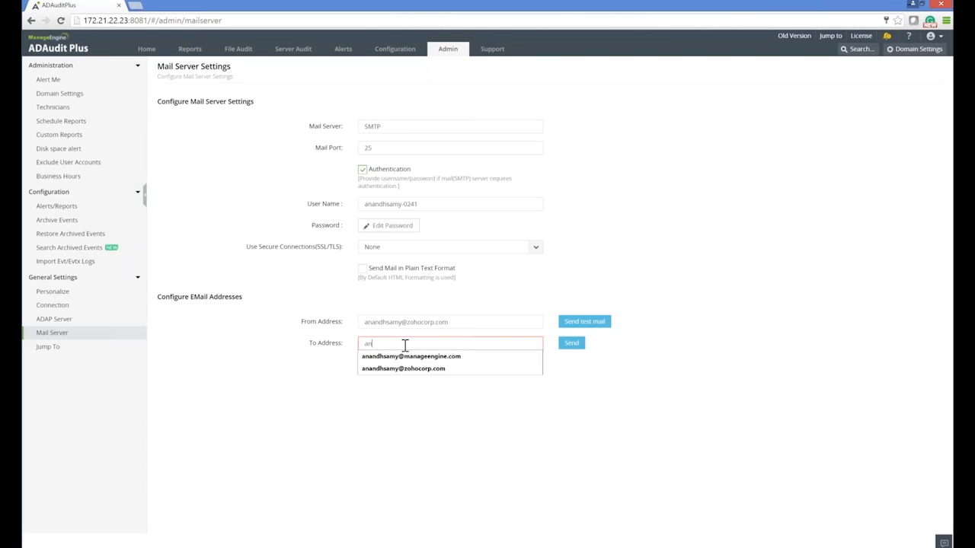
{"action": "key", "text": "BackSpace"}
{"action": "key", "text": "BackSpace"}
{"action": "left_click", "coordinate": [408, 369]}
{"action": "left_click", "coordinate": [573, 344]}
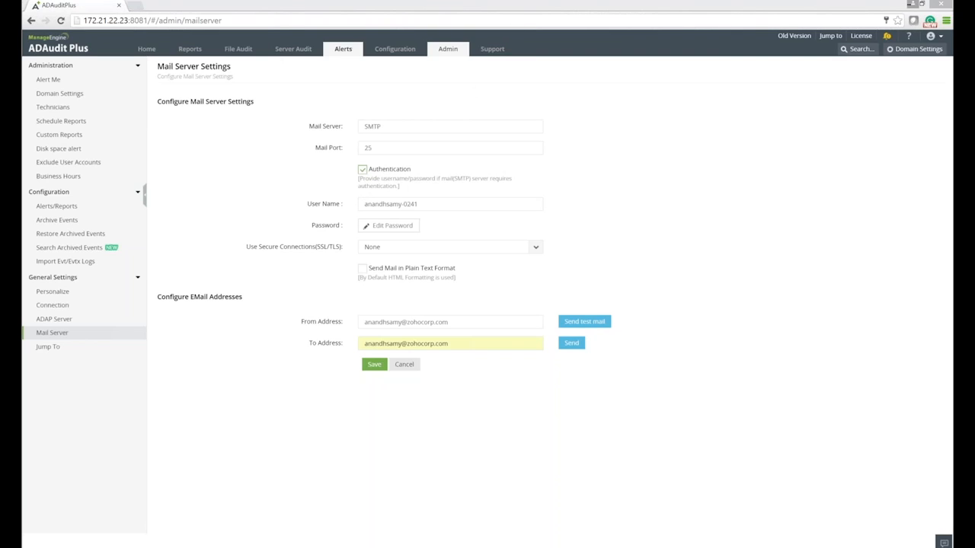
- Start a new alert profile from the Alert Profiles list and name it "test_security group"
{"action": "left_click", "coordinate": [343, 49]}
{"action": "left_click", "coordinate": [216, 67]}
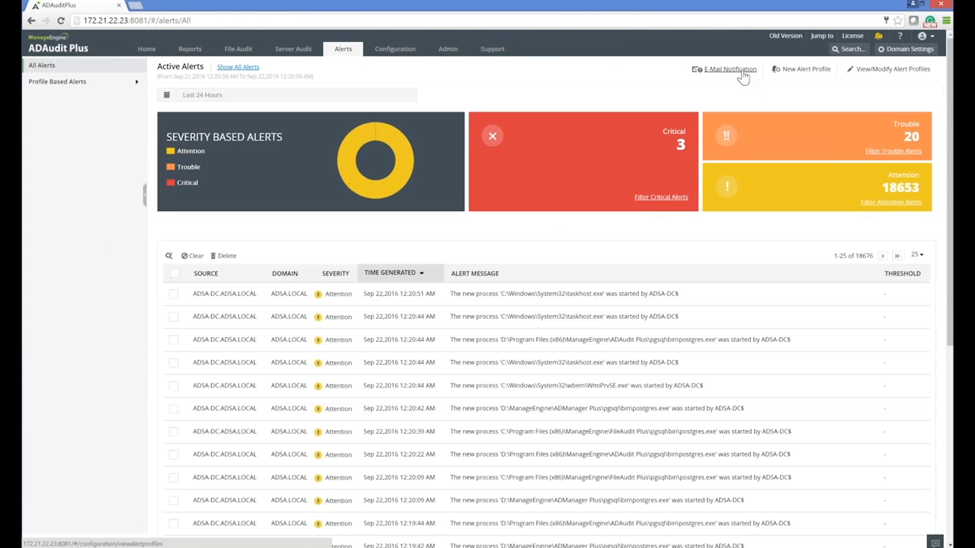
{"action": "left_click", "coordinate": [739, 71]}
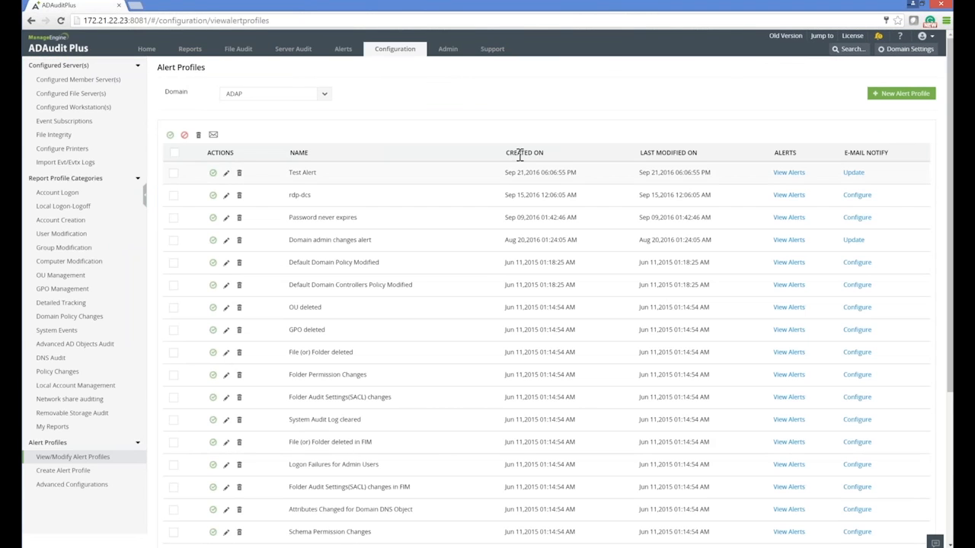
{"action": "left_click", "coordinate": [917, 95]}
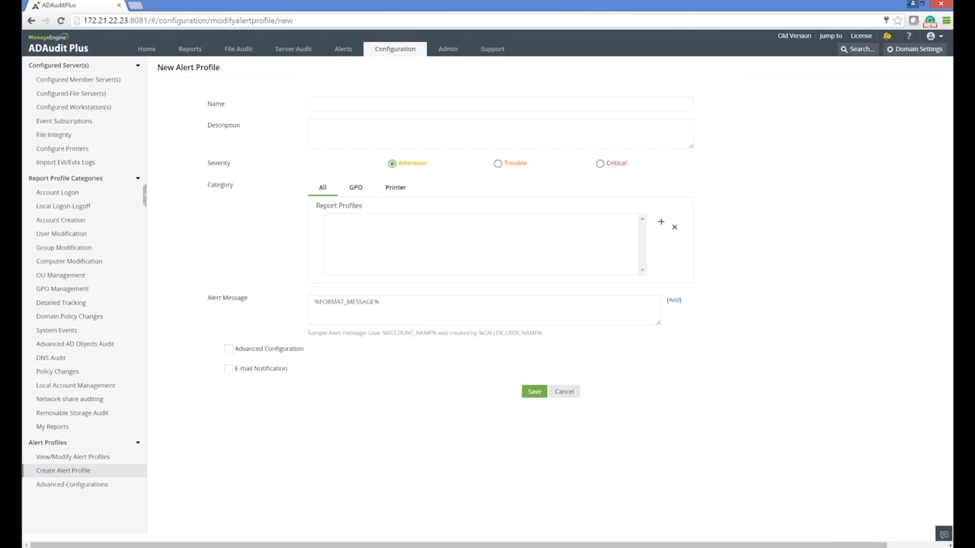
{"action": "left_click", "coordinate": [409, 103]}
{"action": "type", "text": "test_"}
{"action": "type", "text": "security group"}
- Add the Modified Security Groups report profile from the Group Modification category of the ADAP domain to the alert profile
{"action": "left_click", "coordinate": [661, 222]}
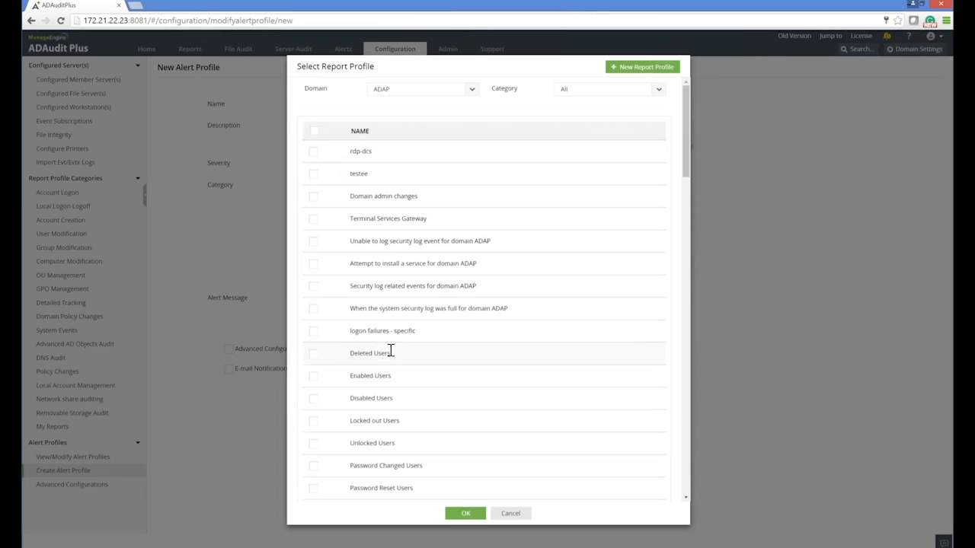
{"action": "scroll", "coordinate": [390, 351], "scroll_direction": "down", "scroll_amount": 5}
{"action": "scroll", "coordinate": [390, 351], "scroll_direction": "up", "scroll_amount": 3}
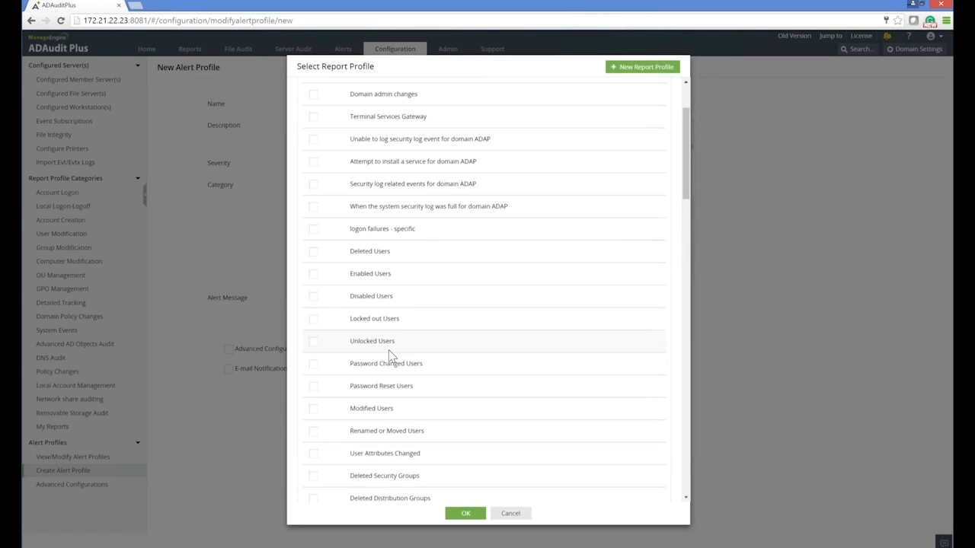
{"action": "scroll", "coordinate": [390, 355], "scroll_direction": "up", "scroll_amount": 3}
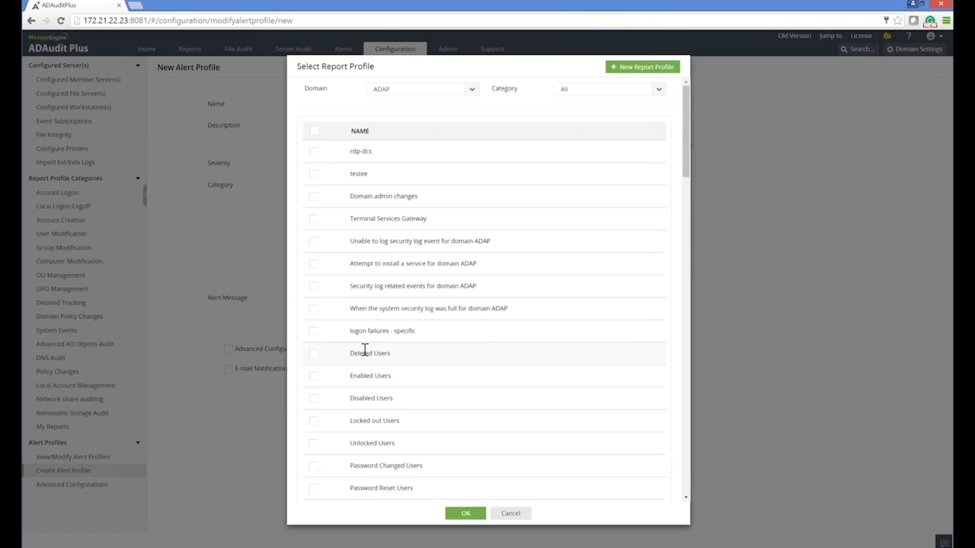
{"action": "left_click", "coordinate": [427, 94]}
{"action": "left_click", "coordinate": [426, 95]}
{"action": "left_click", "coordinate": [582, 93]}
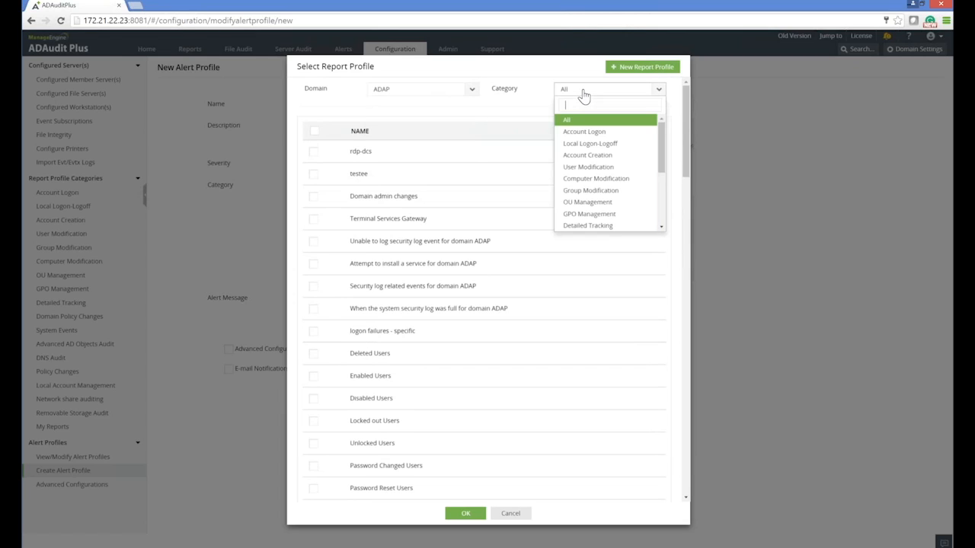
{"action": "left_click", "coordinate": [589, 190]}
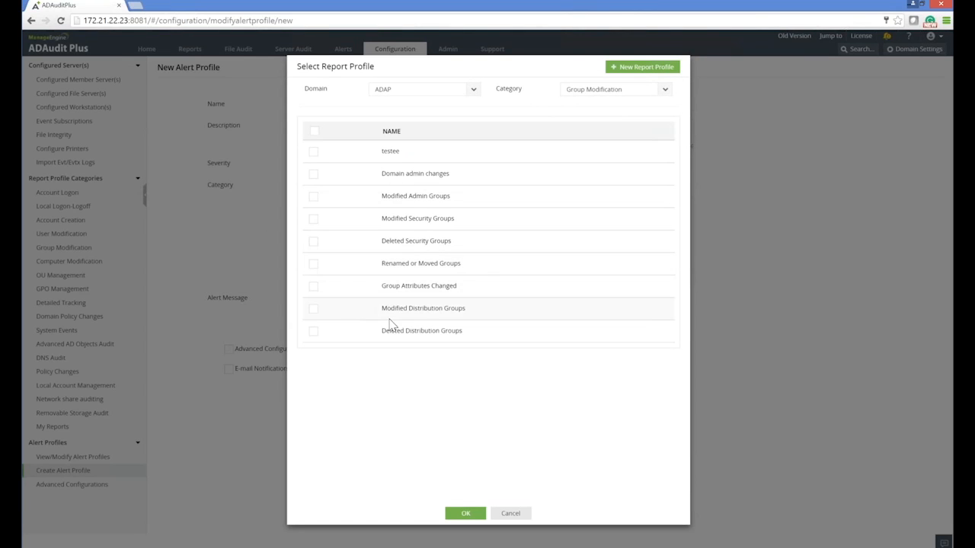
{"action": "left_click_drag", "start_coordinate": [390, 220], "coordinate": [470, 226]}
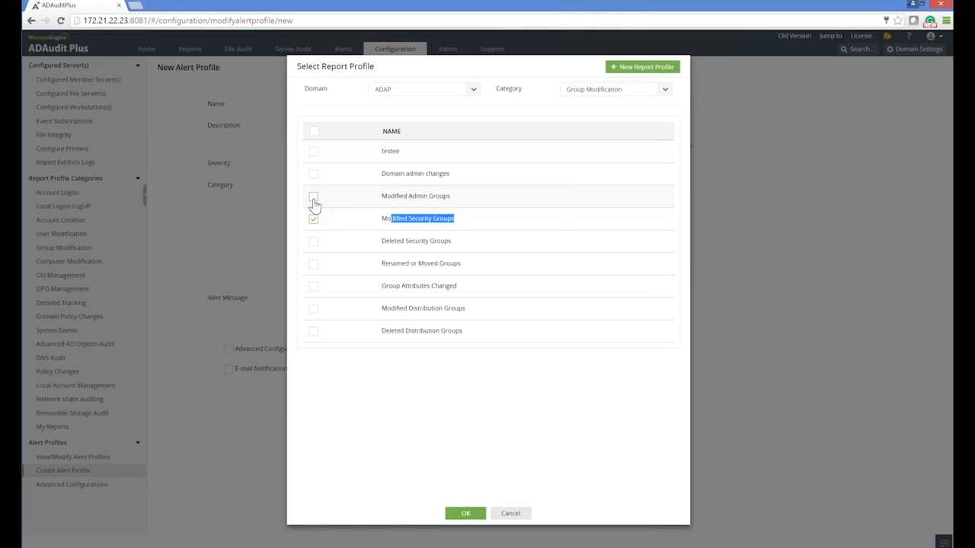
{"action": "left_click", "coordinate": [456, 513]}
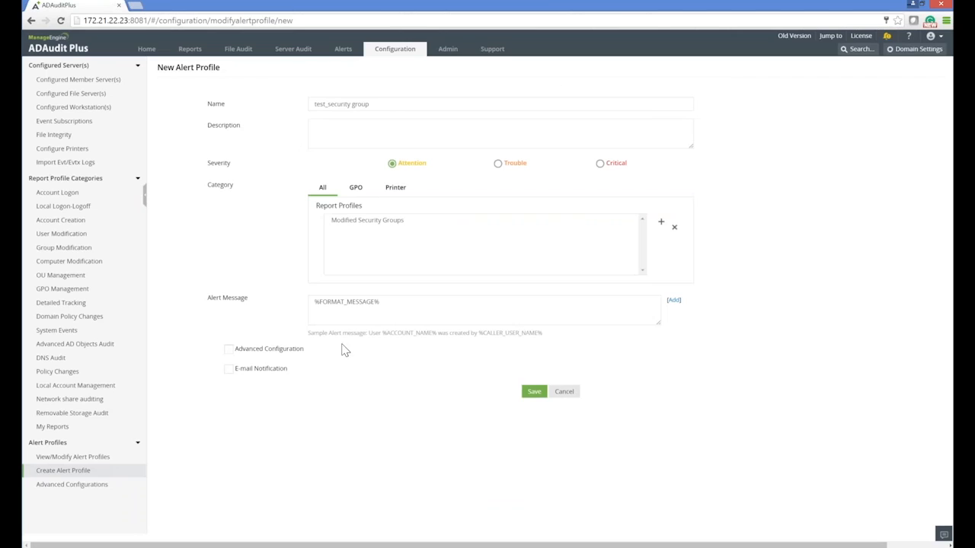
- Examine the alert message, try choosing Remarks and Event Number as variables, and discard the message edit
{"action": "left_click_drag", "start_coordinate": [207, 299], "coordinate": [255, 301]}
{"action": "left_click", "coordinate": [323, 302]}
{"action": "left_click_drag", "start_coordinate": [320, 302], "coordinate": [372, 304]}
{"action": "left_click", "coordinate": [397, 303]}
{"action": "left_click", "coordinate": [674, 300]}
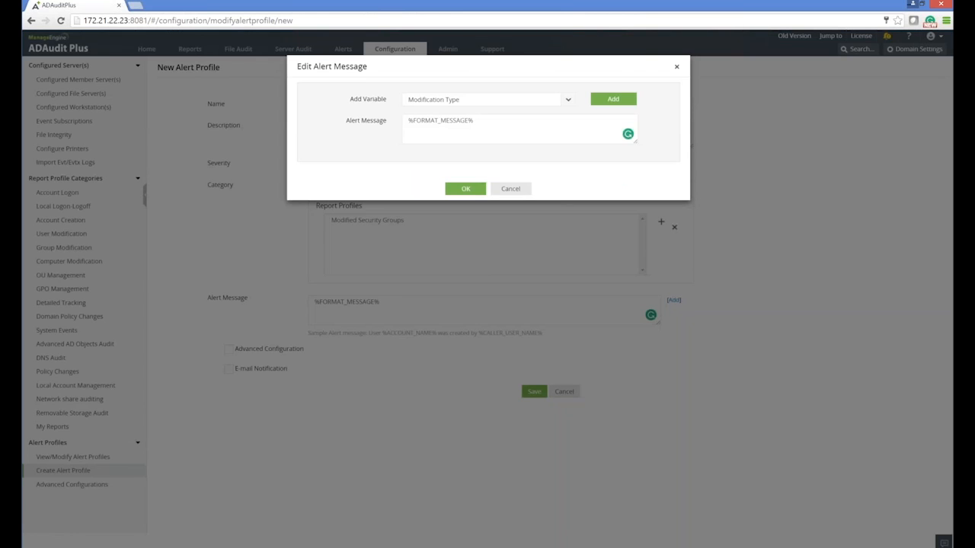
{"action": "left_click", "coordinate": [488, 103]}
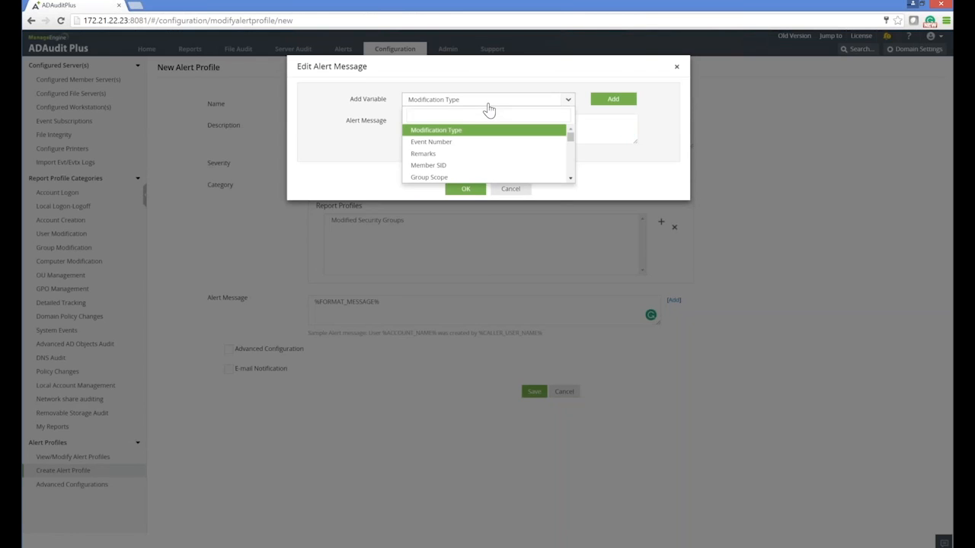
{"action": "left_click", "coordinate": [459, 154]}
{"action": "left_click", "coordinate": [546, 101]}
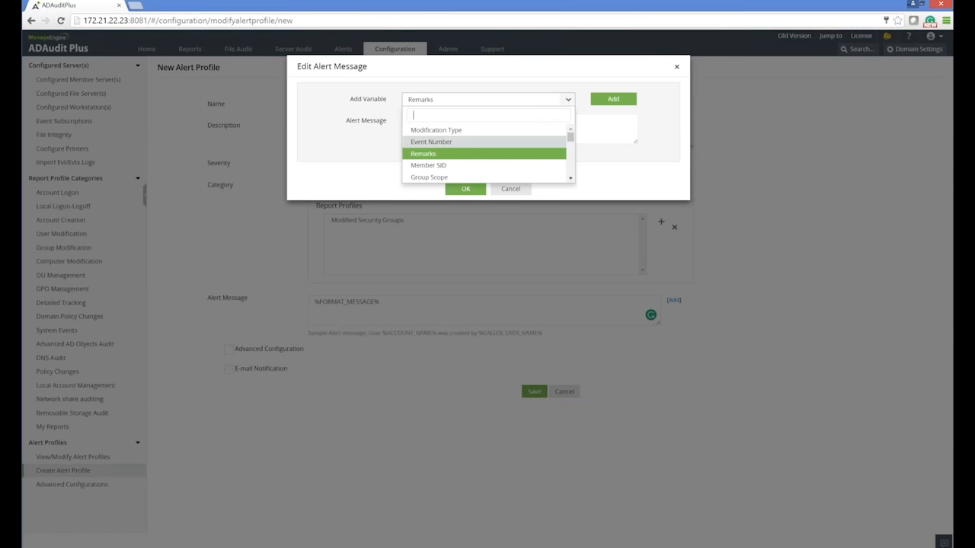
{"action": "left_click", "coordinate": [483, 143]}
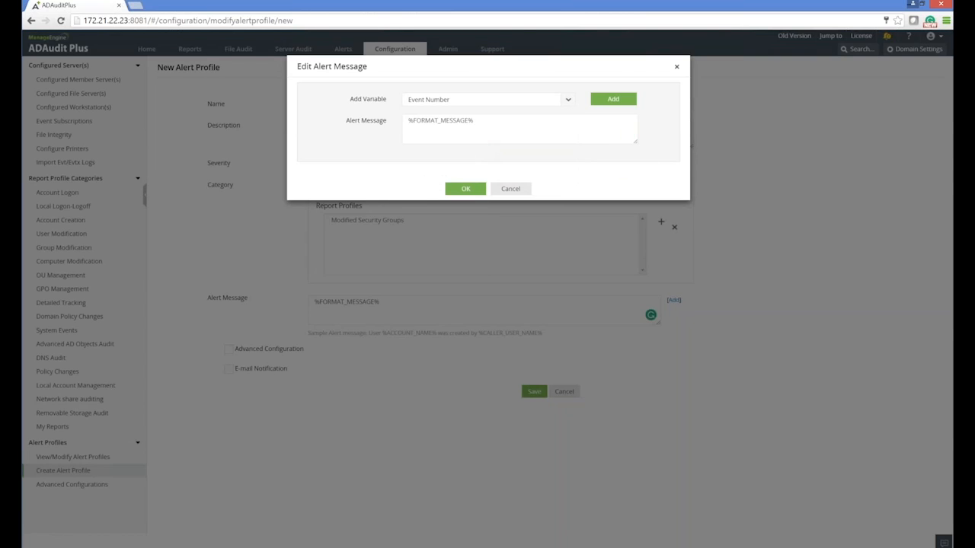
{"action": "left_click", "coordinate": [510, 188]}
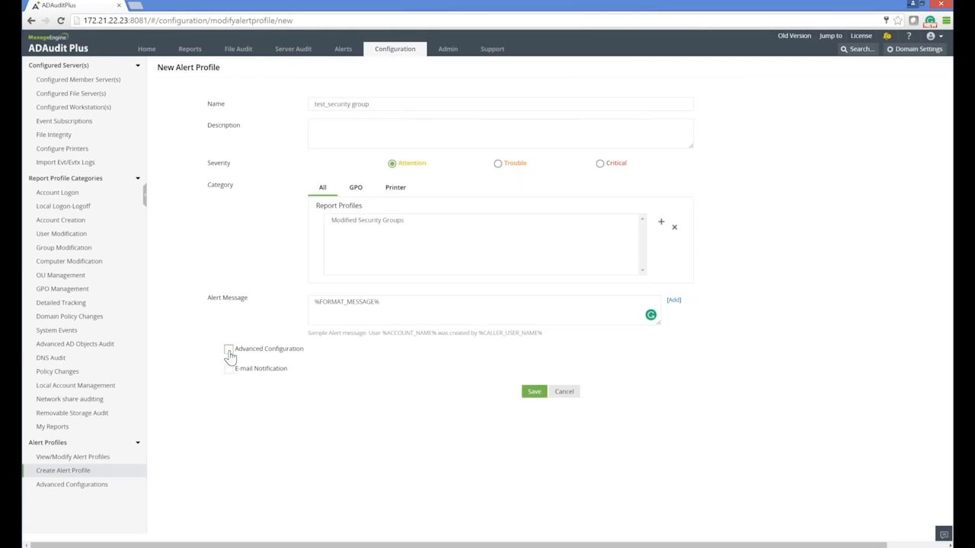
- Enable Advanced Configuration with Threshold Based Alerts, and review the event count and time window settings
{"action": "left_click_drag", "start_coordinate": [245, 351], "coordinate": [299, 352]}
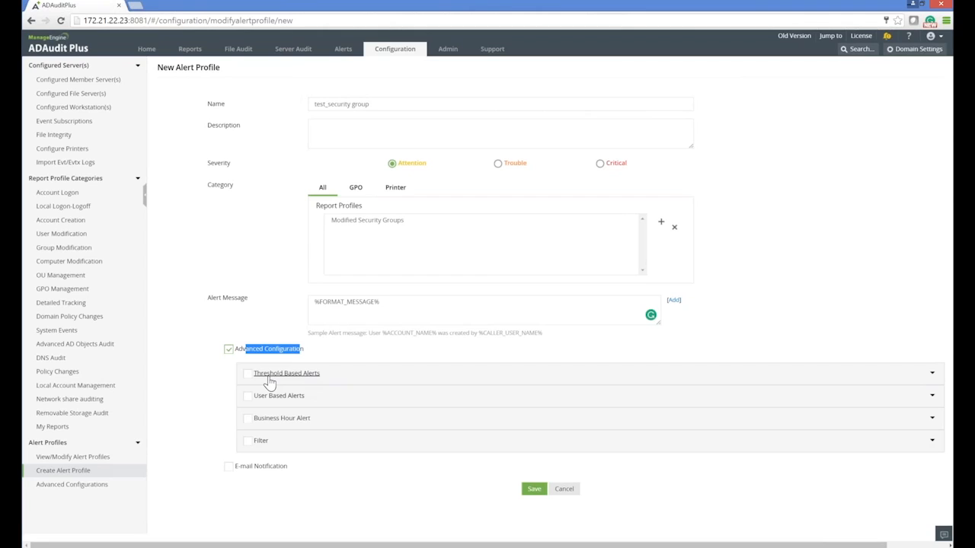
{"action": "left_click", "coordinate": [248, 373]}
{"action": "left_click", "coordinate": [932, 374]}
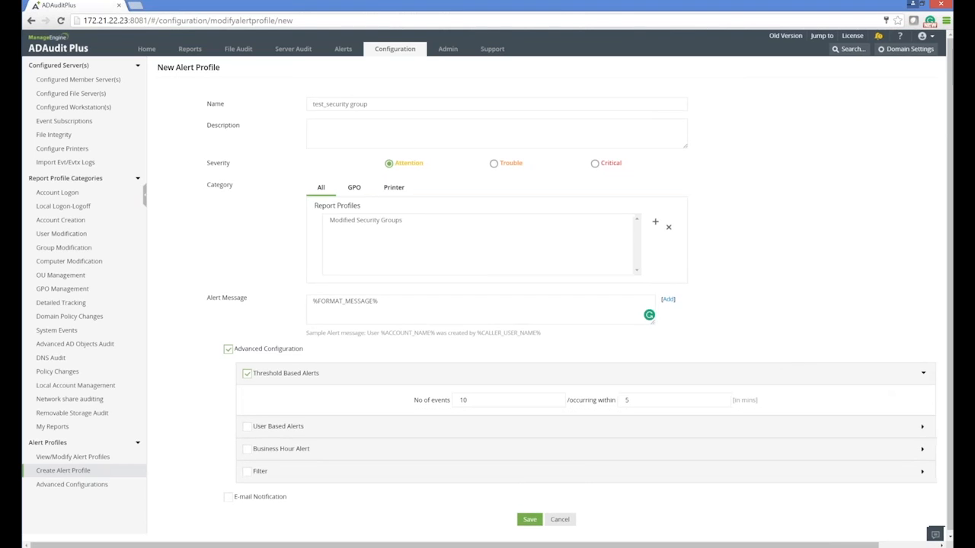
{"action": "left_click_drag", "start_coordinate": [489, 402], "coordinate": [408, 390]}
{"action": "left_click_drag", "start_coordinate": [663, 401], "coordinate": [571, 400]}
- Enable User Based Alerts, and try Business Hour Alert but decline to configure the business hours
{"action": "left_click", "coordinate": [247, 429]}
{"action": "left_click", "coordinate": [248, 450]}
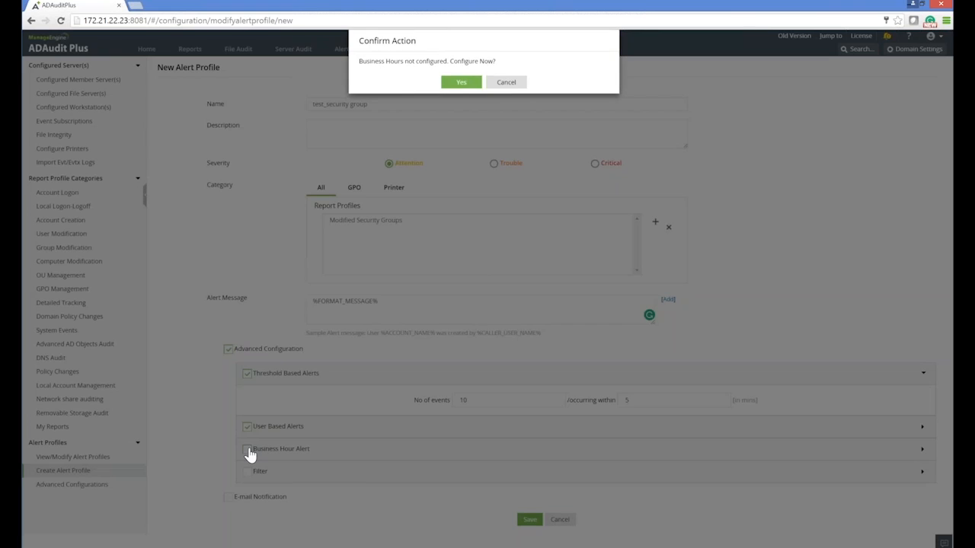
{"action": "left_click", "coordinate": [506, 81]}
- Enable Filter in the advanced configuration and add a filter condition where Group Scope equals "un"
{"action": "left_click", "coordinate": [259, 473]}
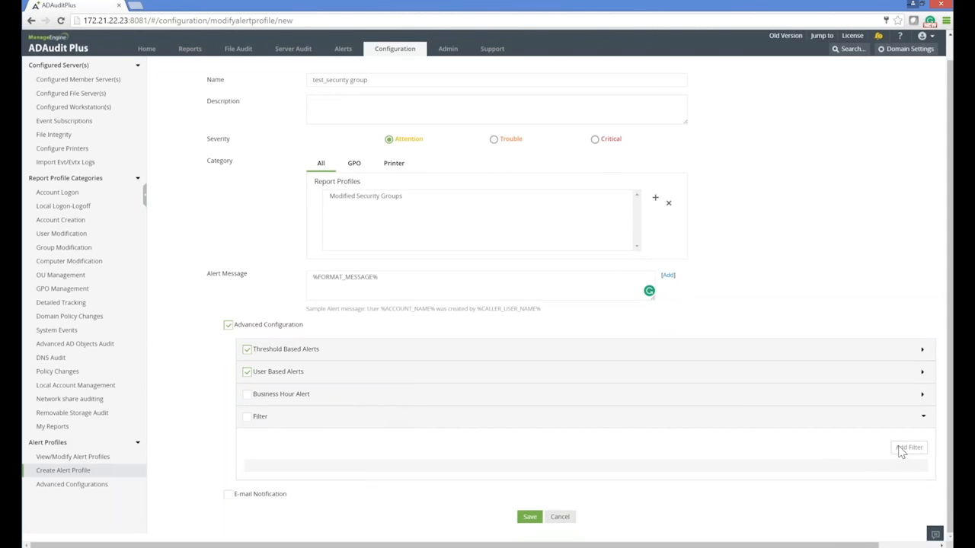
{"action": "left_click", "coordinate": [249, 419]}
{"action": "left_click", "coordinate": [916, 450]}
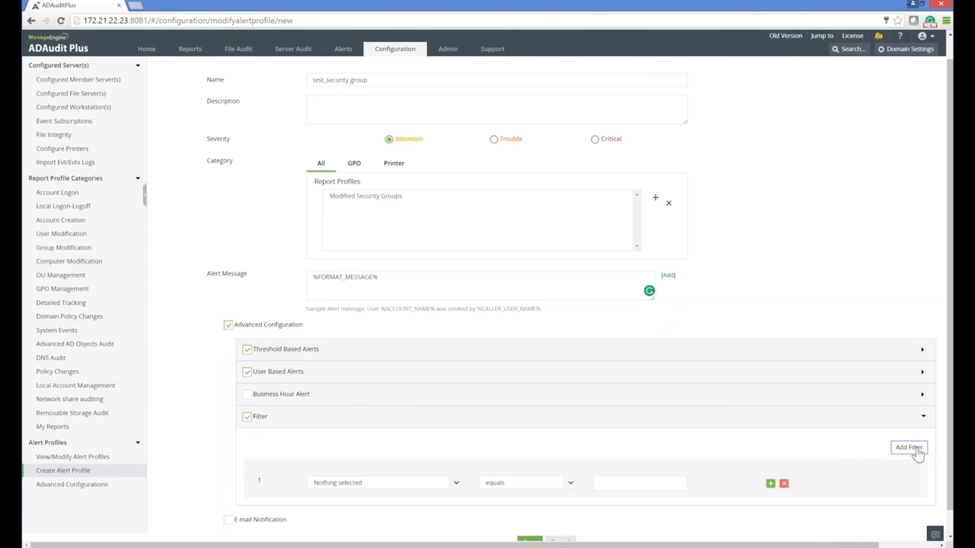
{"action": "scroll", "coordinate": [917, 453], "scroll_direction": "down", "scroll_amount": 1}
{"action": "left_click", "coordinate": [412, 459]}
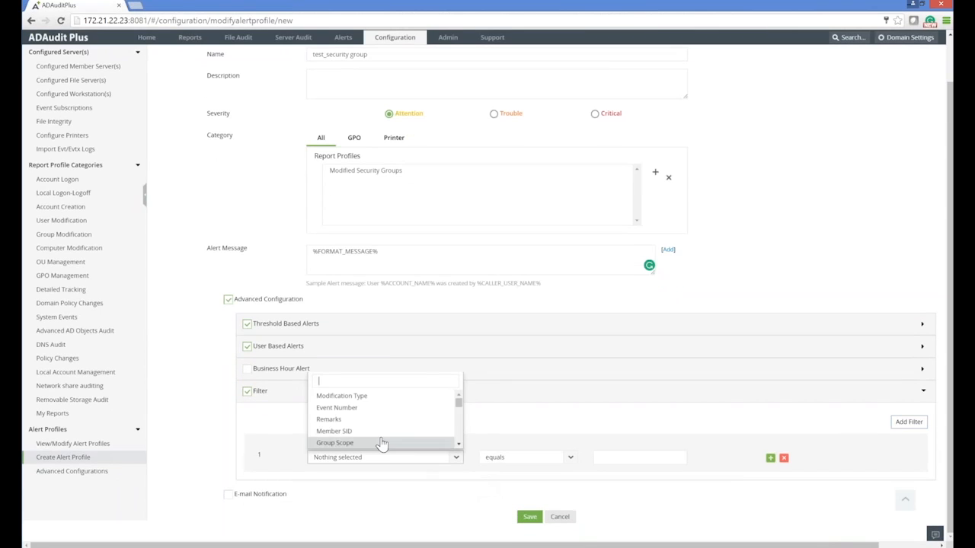
{"action": "left_click", "coordinate": [358, 448]}
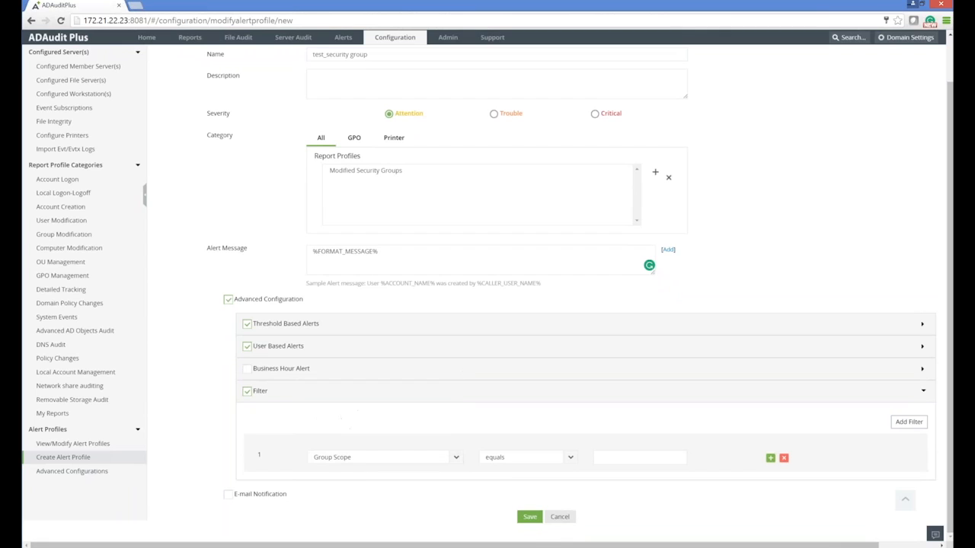
{"action": "left_click", "coordinate": [647, 459]}
{"action": "type", "text": "un"}
- Examine the other attributes available for the first filter condition, and leave the list without picking one
{"action": "left_click", "coordinate": [385, 458]}
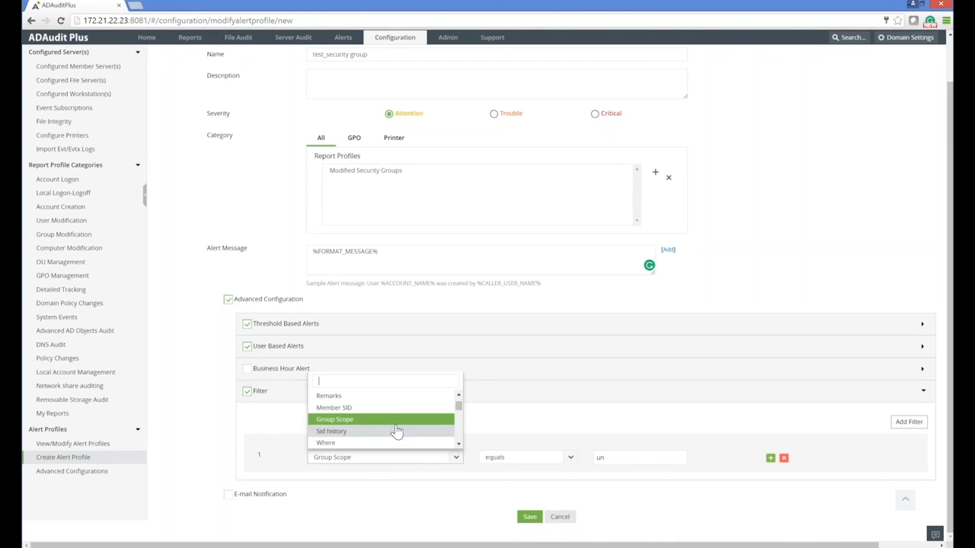
{"action": "scroll", "coordinate": [396, 431], "scroll_direction": "up", "scroll_amount": 2}
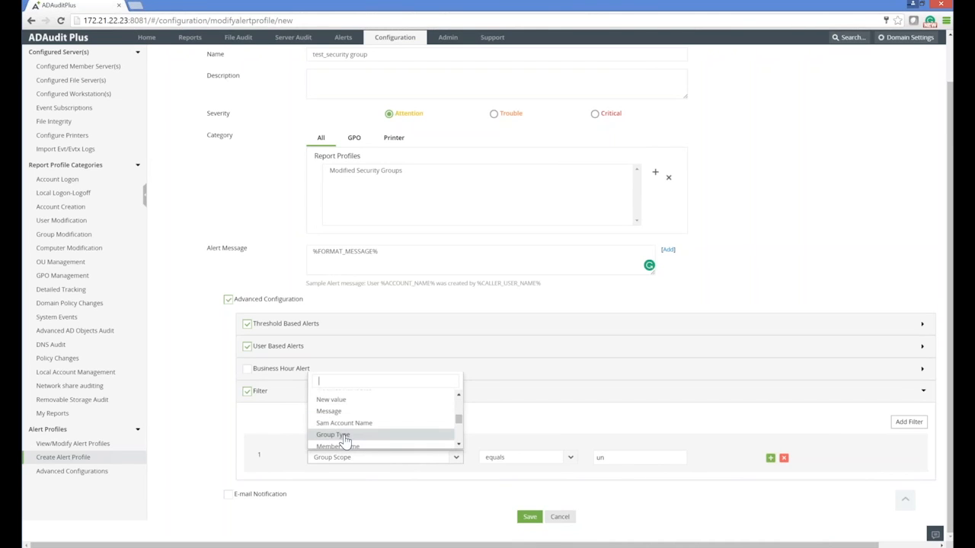
{"action": "scroll", "coordinate": [345, 438], "scroll_direction": "down", "scroll_amount": 3}
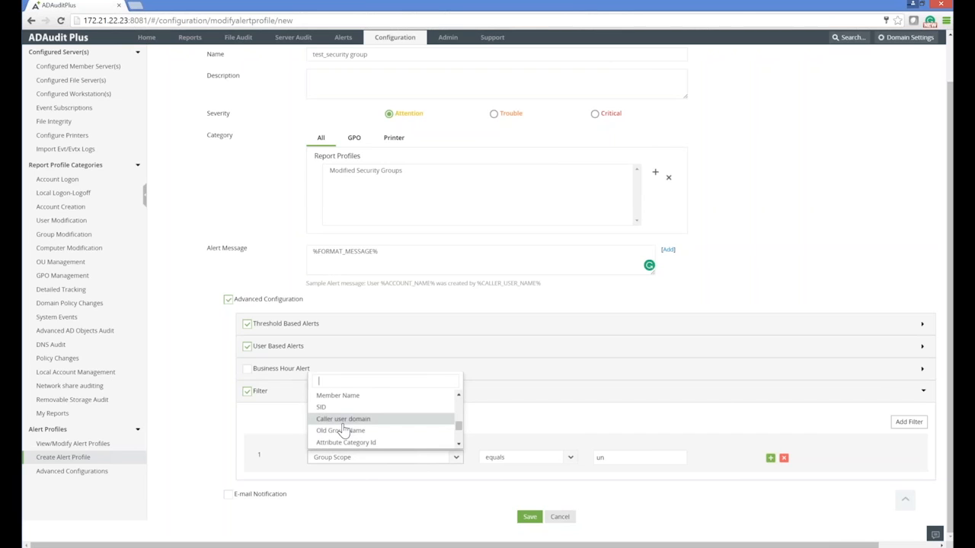
{"action": "scroll", "coordinate": [345, 431], "scroll_direction": "up", "scroll_amount": 6}
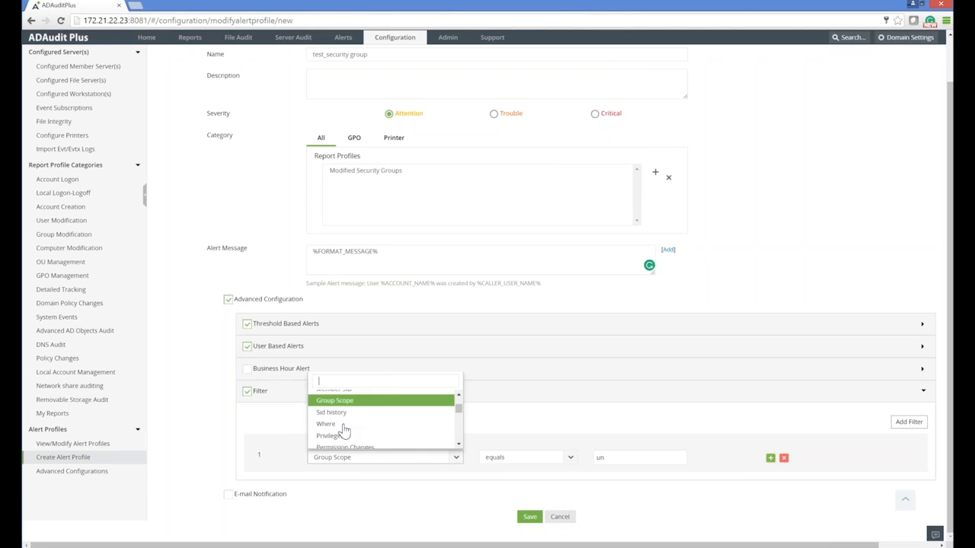
{"action": "left_click", "coordinate": [225, 476]}
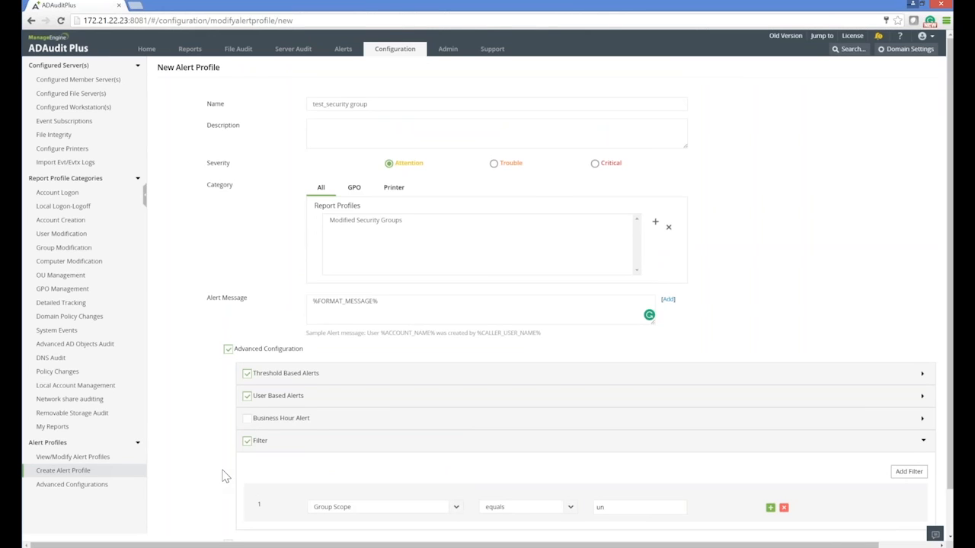
{"action": "scroll", "coordinate": [249, 467], "scroll_direction": "down", "scroll_amount": 2}
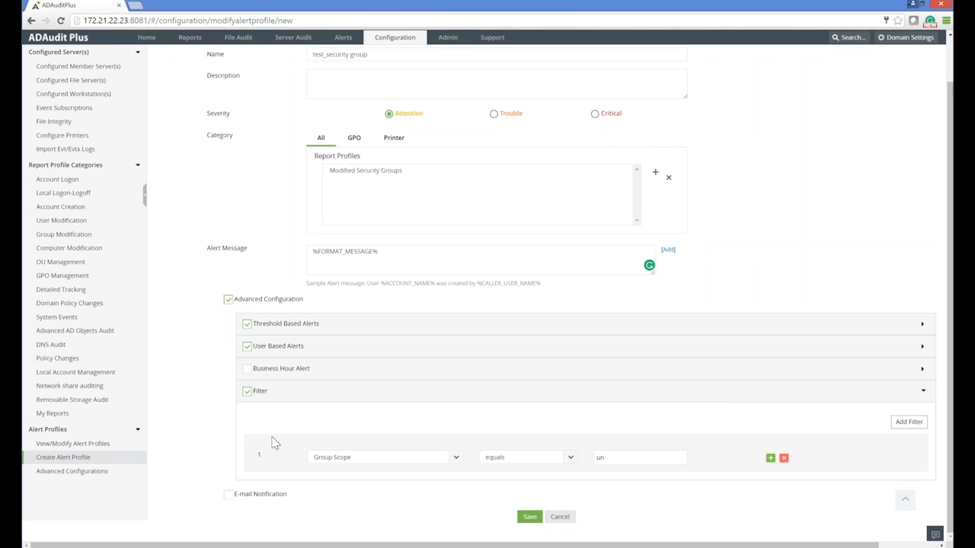
{"action": "scroll", "coordinate": [522, 363], "scroll_direction": "up", "scroll_amount": 2}
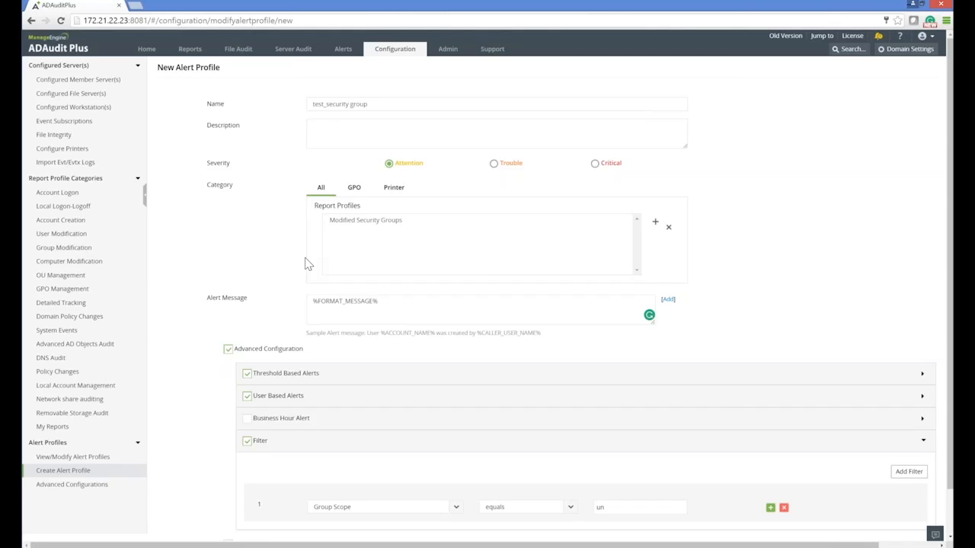
{"action": "scroll", "coordinate": [260, 270], "scroll_direction": "down", "scroll_amount": 2}
{"action": "scroll", "coordinate": [261, 271], "scroll_direction": "up", "scroll_amount": 2}
- Switch to Notepad, place its window over the alert profile form, and highlight the contact's e-mail address
{"action": "key", "text": "alt+Tab"}
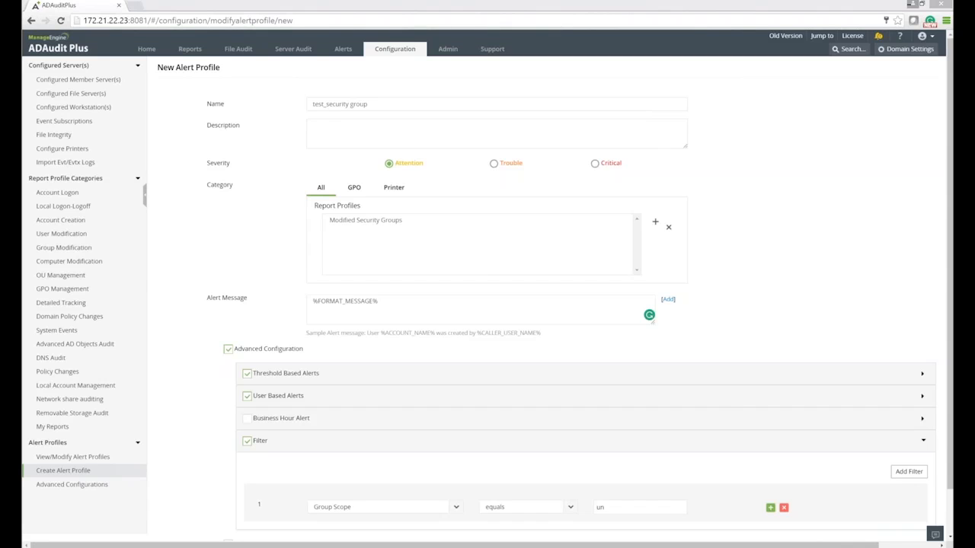
{"action": "left_click_drag", "start_coordinate": [22, 151], "coordinate": [538, 153]}
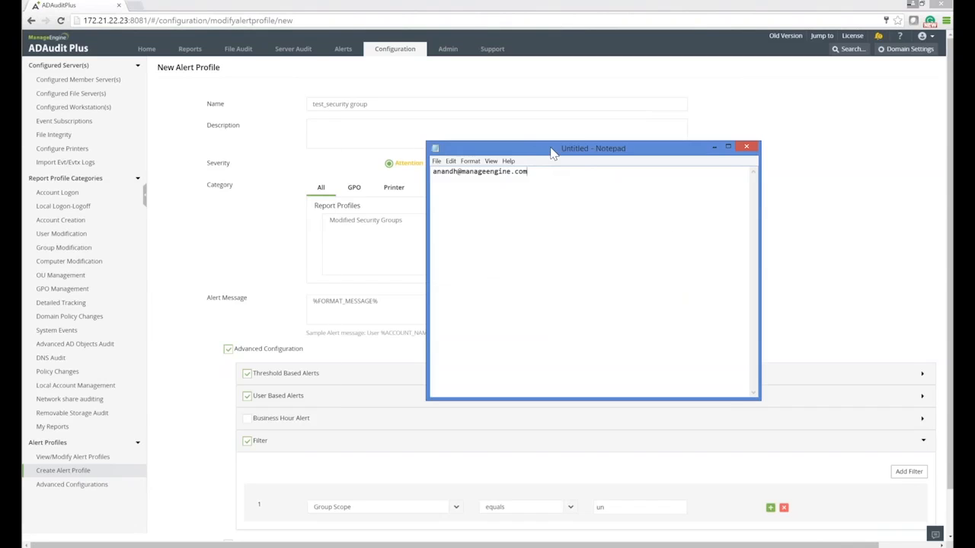
{"action": "double_click", "coordinate": [552, 150]}
{"action": "double_click", "coordinate": [326, 7]}
{"action": "left_click_drag", "start_coordinate": [540, 178], "coordinate": [332, 151]}
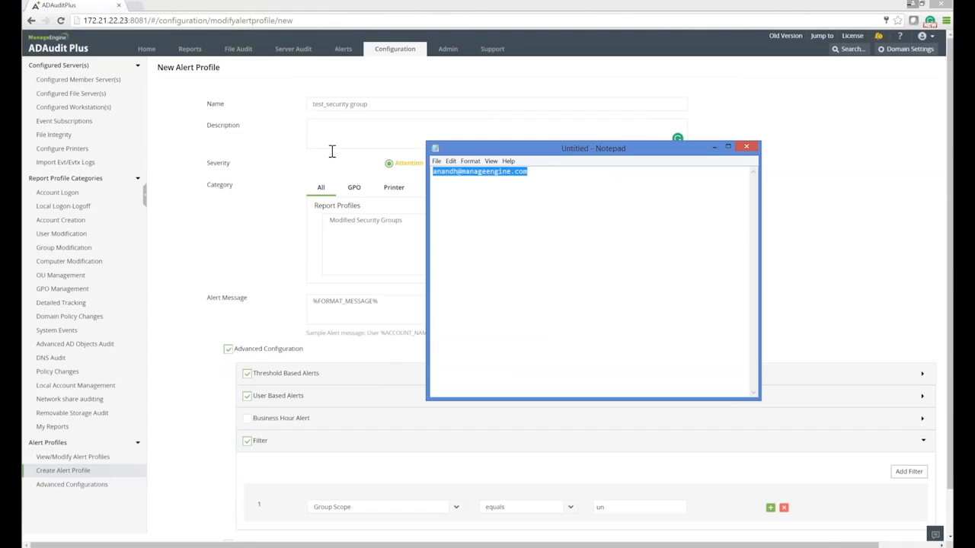